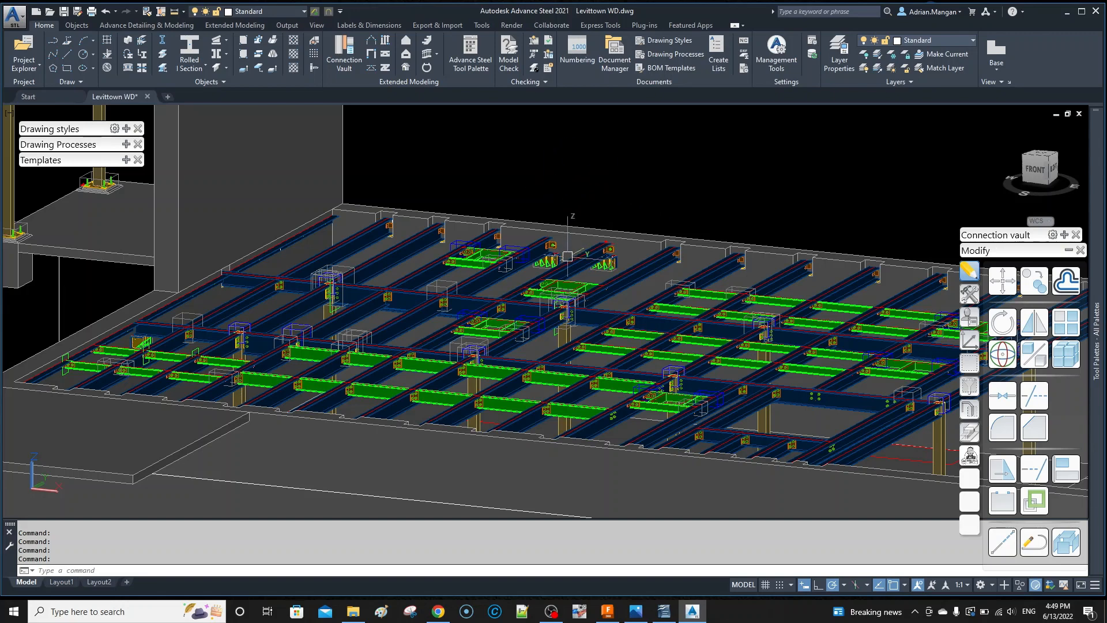
scroll(611, 184, up, 2)
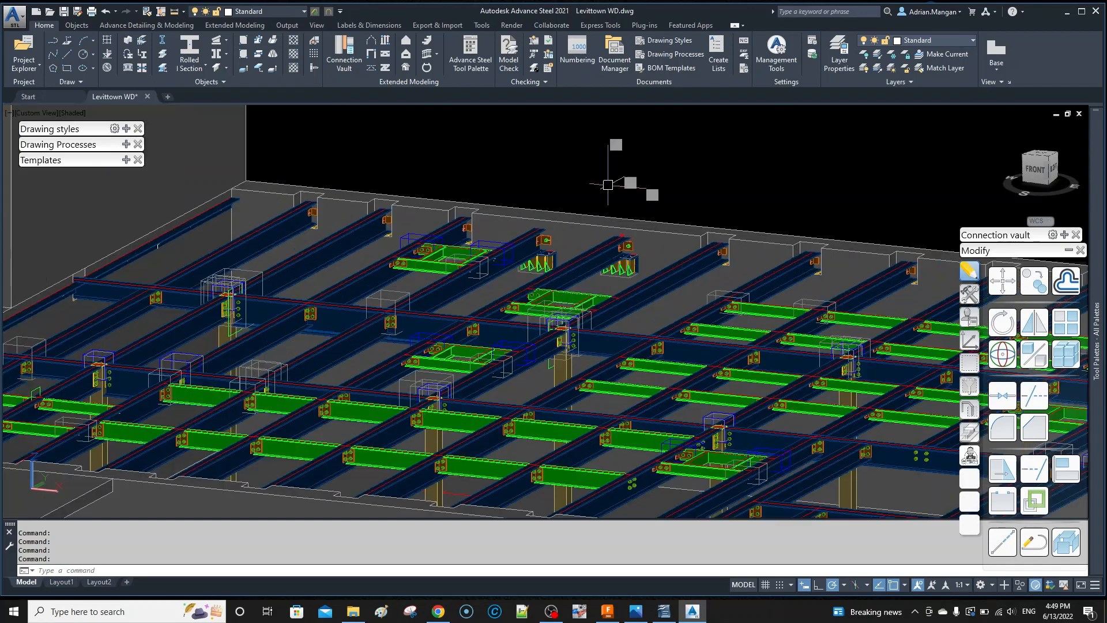
scroll(596, 213, up, 3)
scroll(595, 212, down, 1)
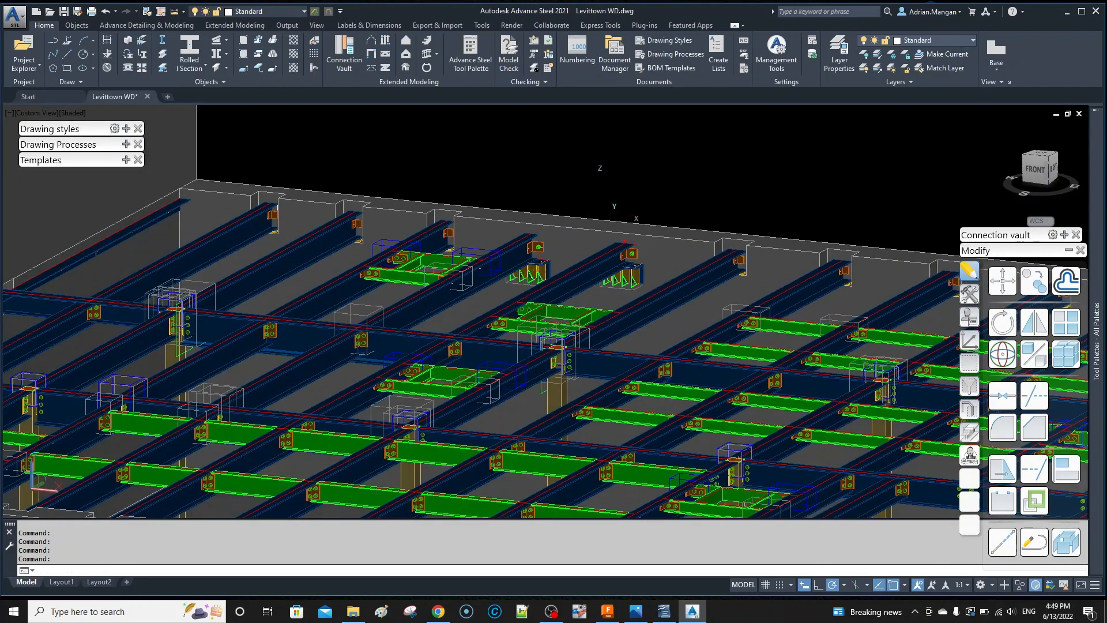
scroll(571, 185, up, 1)
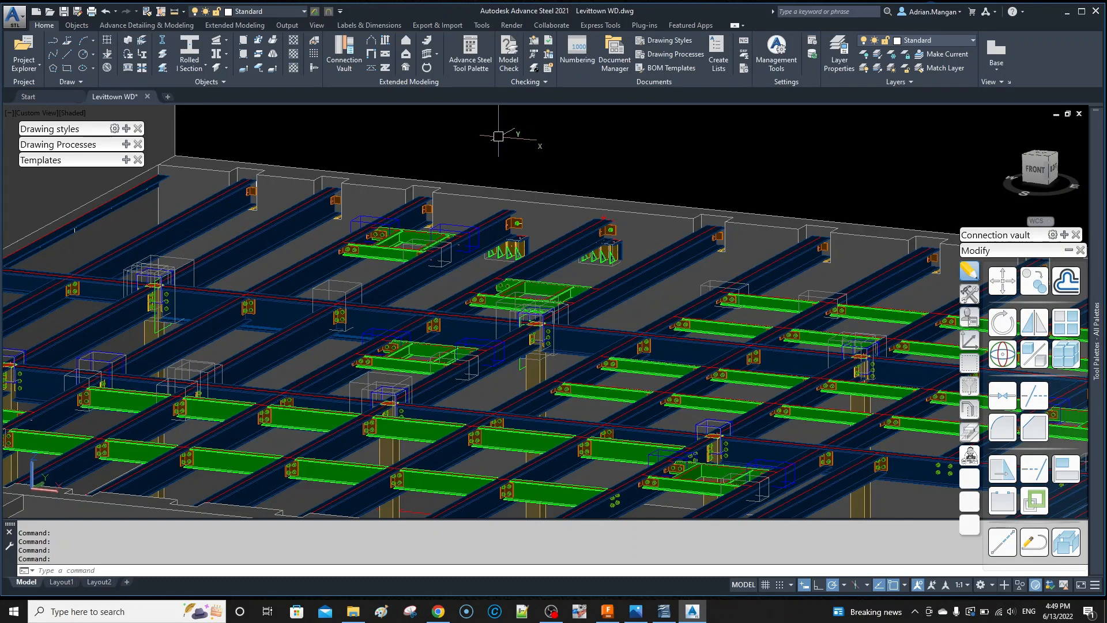
Step: Open the Drawing Style Manager and enlarge its window to full screen
click(294, 26)
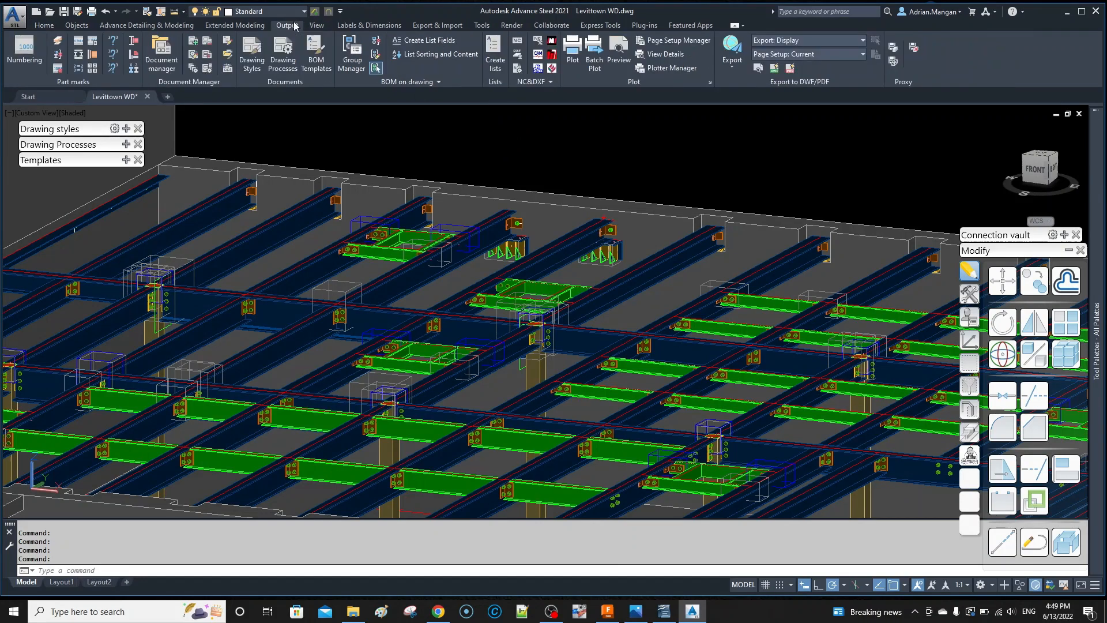
click(192, 55)
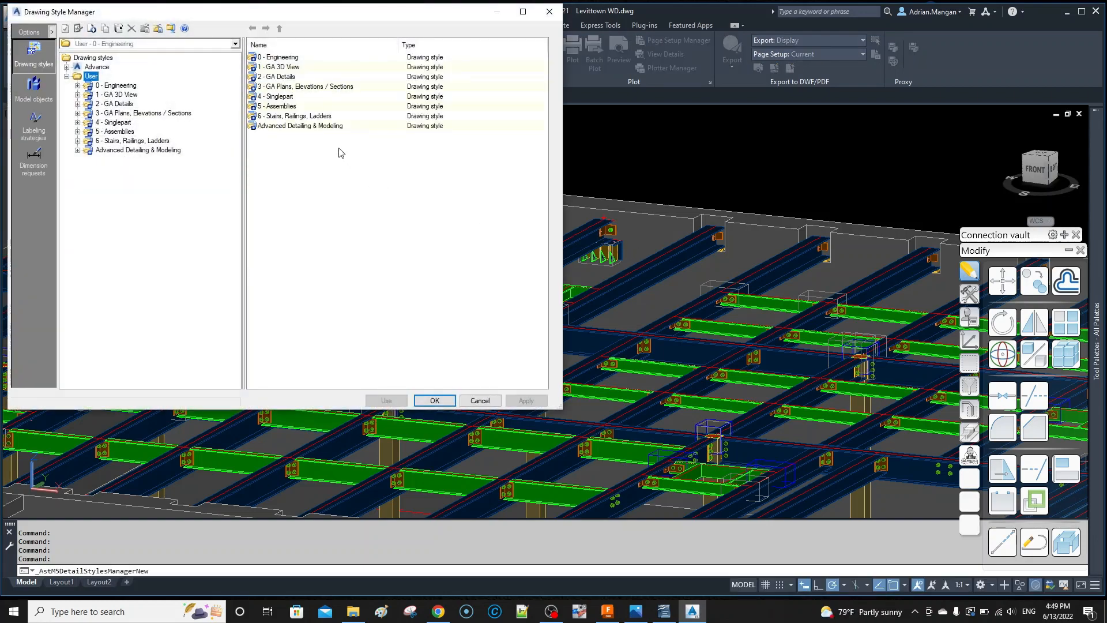
mouse_move(319, 15)
mouse_down()
mouse_move(529, 54)
mouse_move(571, 83)
mouse_move(545, 93)
mouse_up()
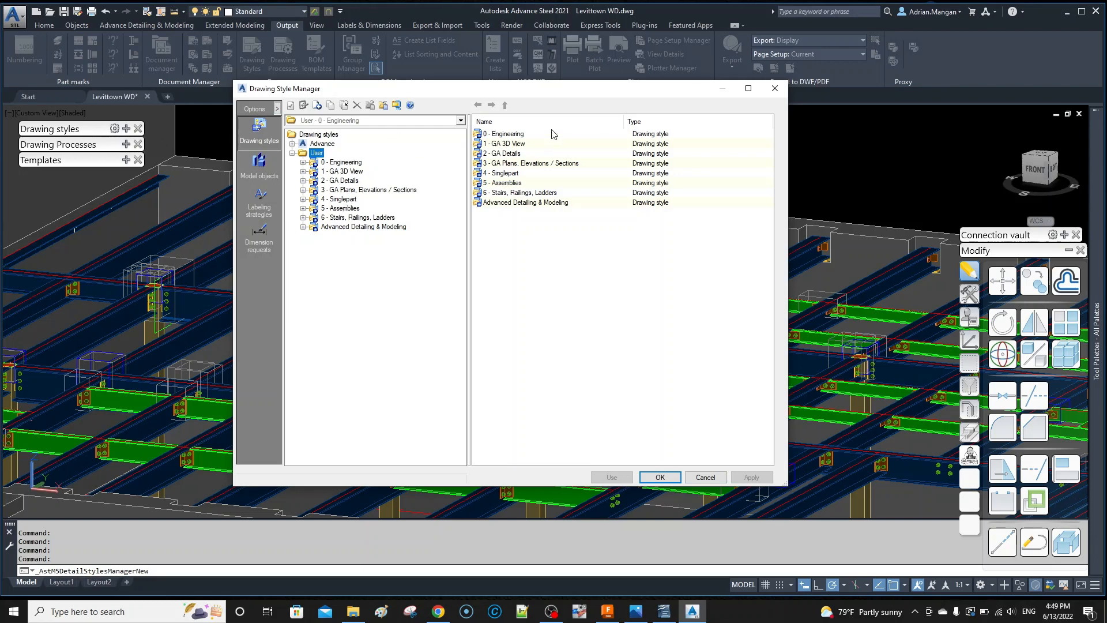
click(748, 88)
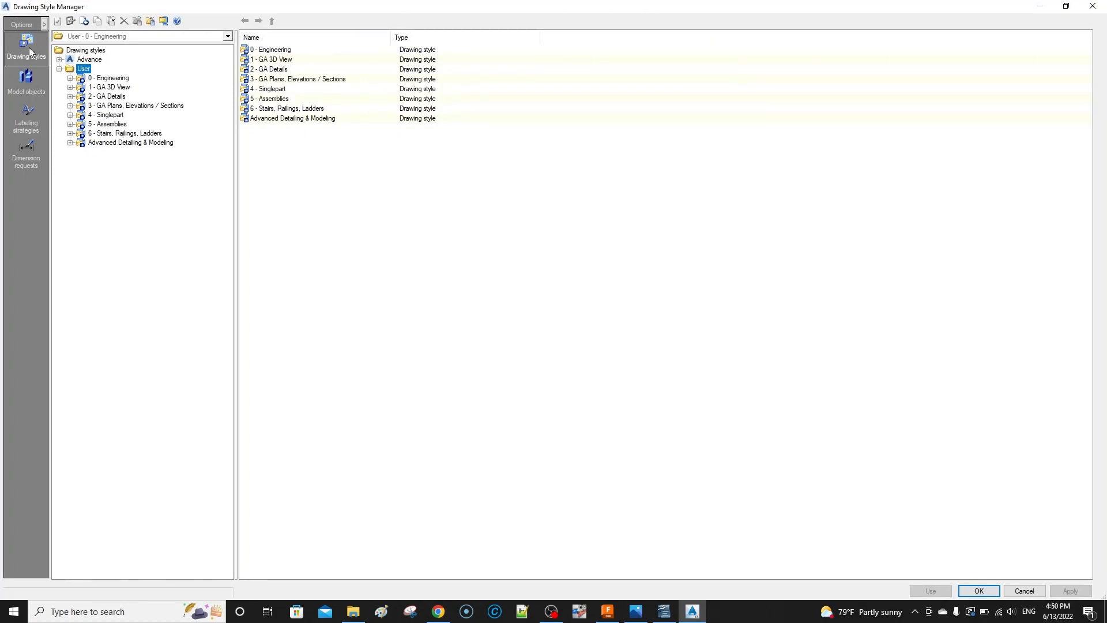
Step: Examine the Advance drawing style categories, including the styles inside 0 - Engineering
click(87, 60)
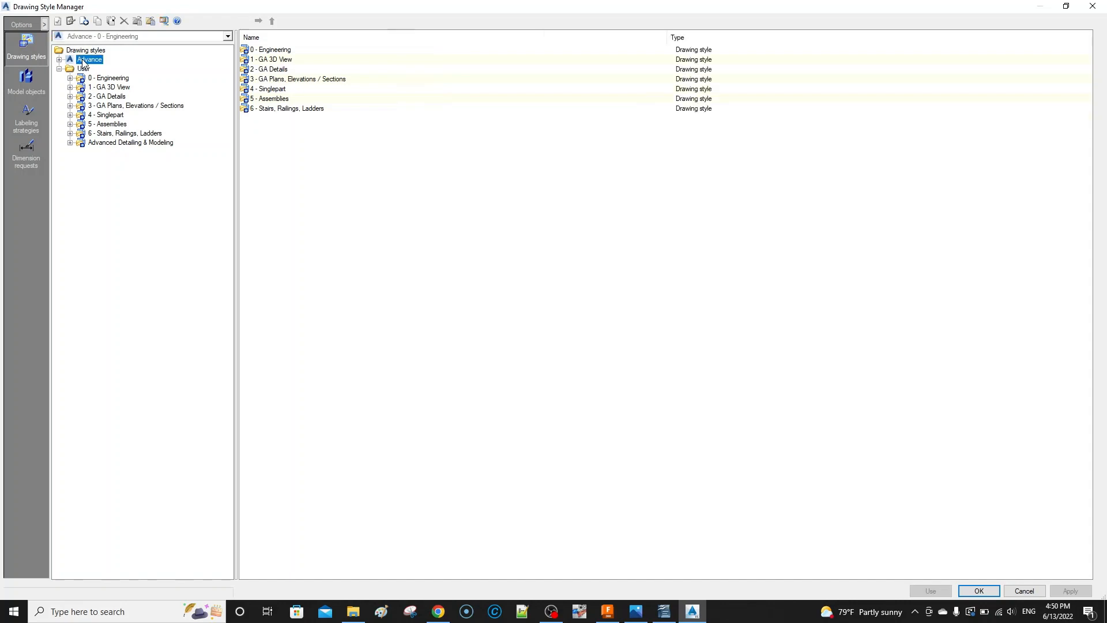
click(58, 59)
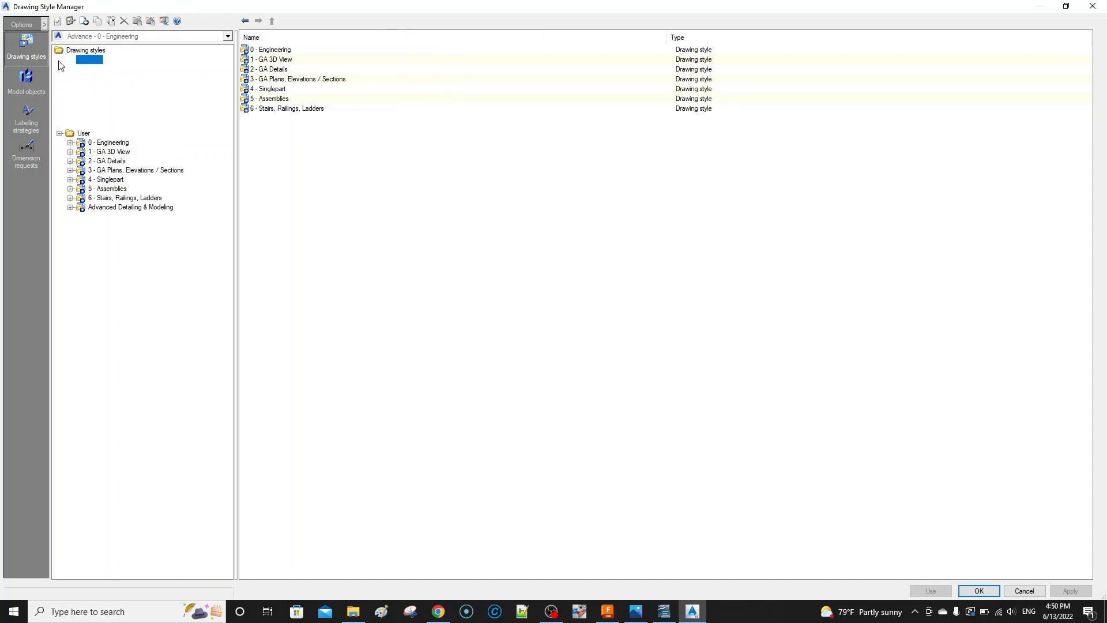
click(70, 69)
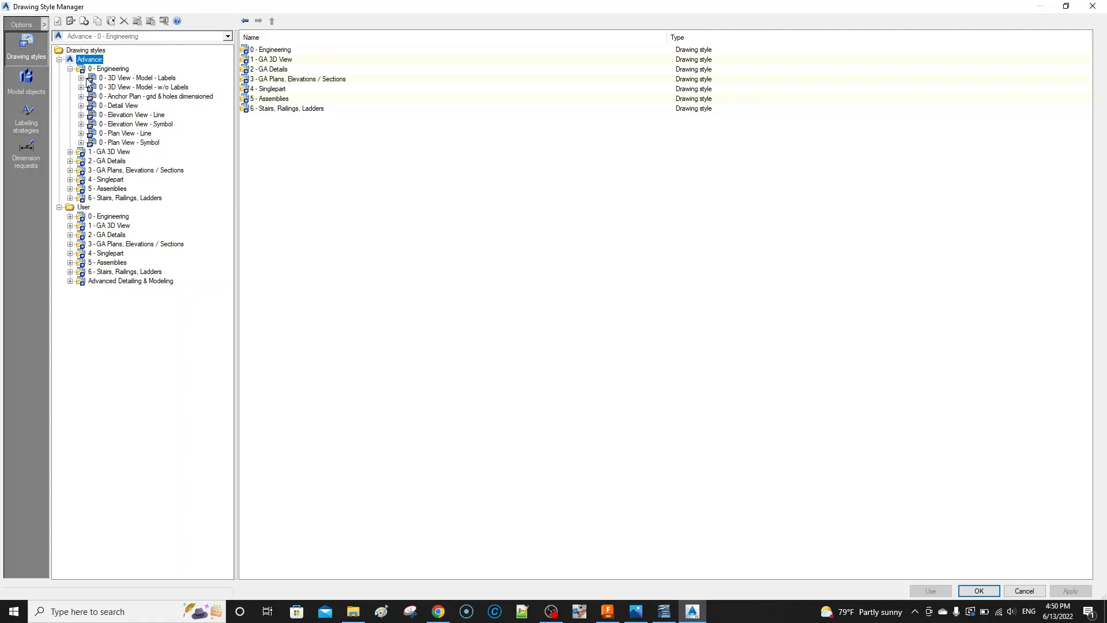
click(70, 69)
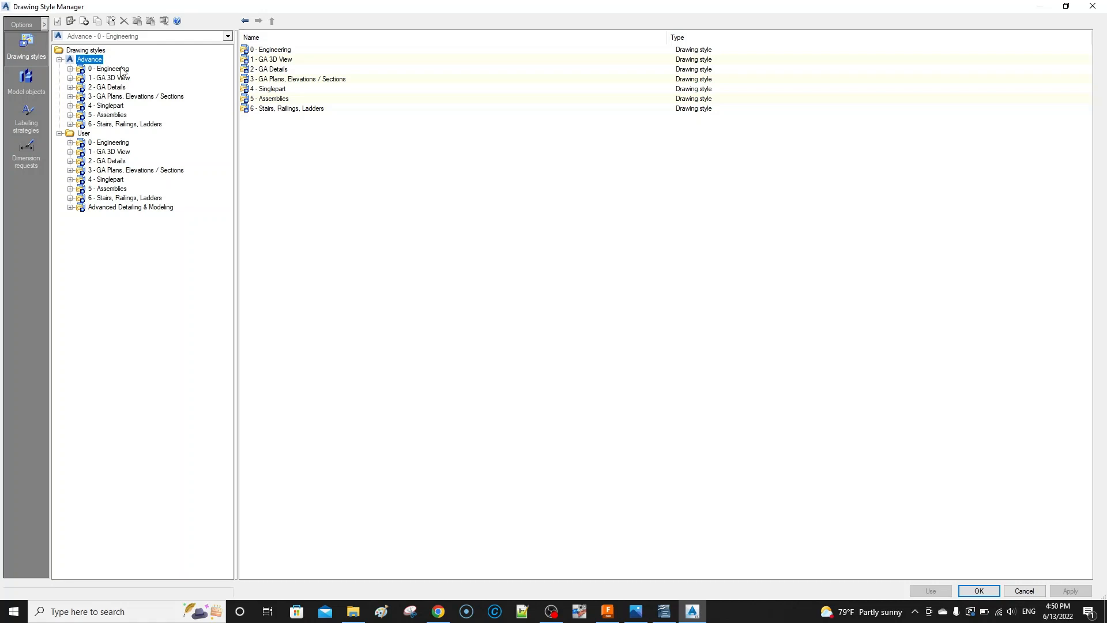
click(33, 86)
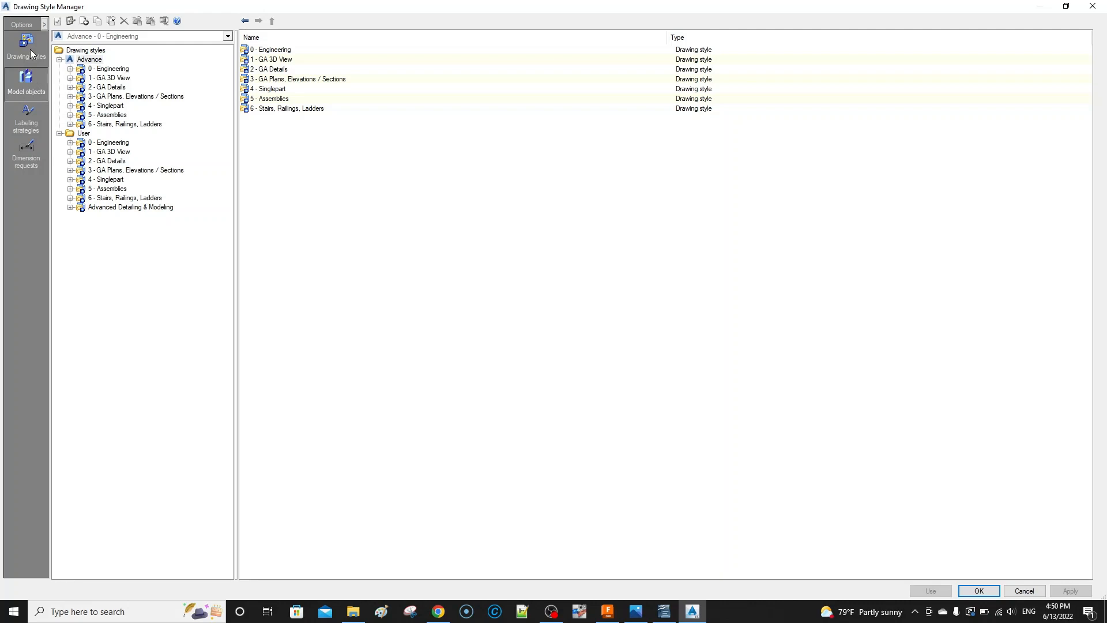
click(32, 55)
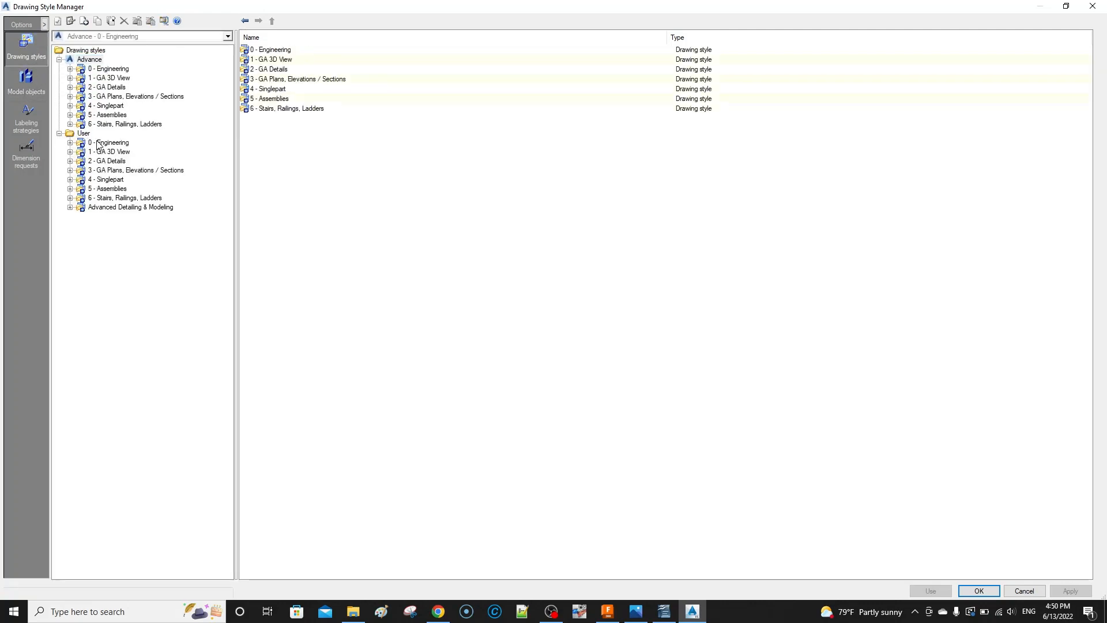
Step: Review the drawing styles contained in the User 0 - Engineering category
click(70, 143)
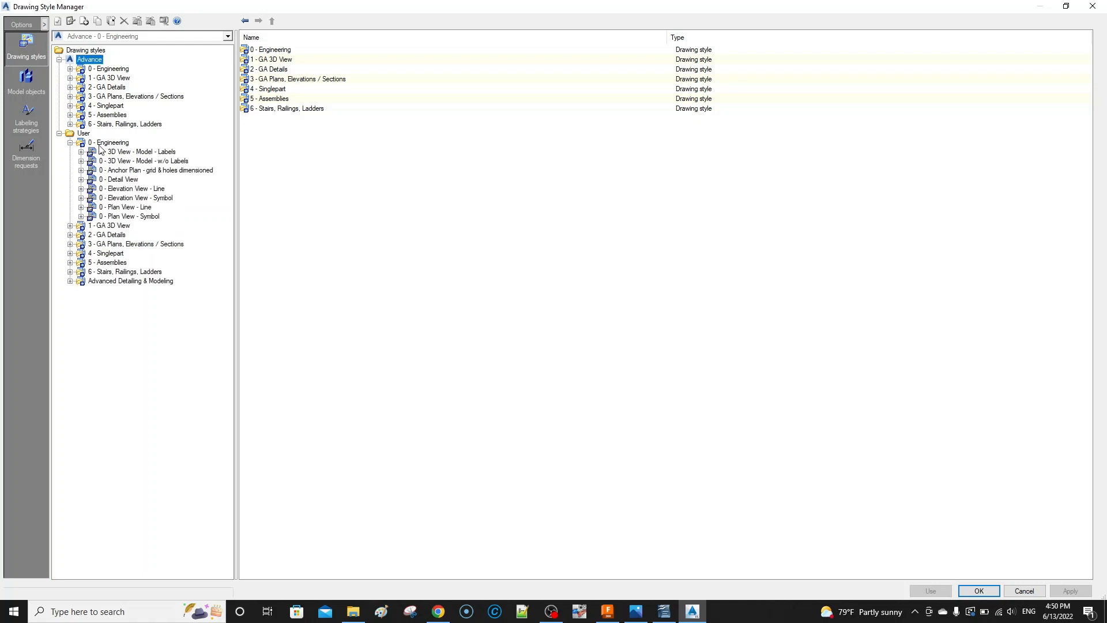
click(70, 143)
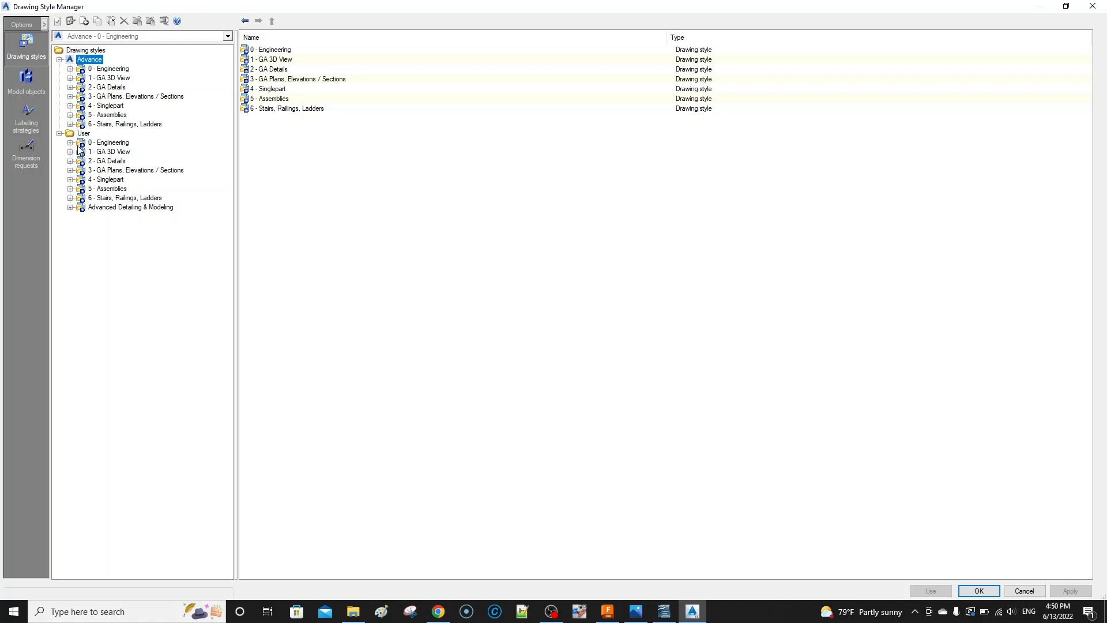
click(70, 142)
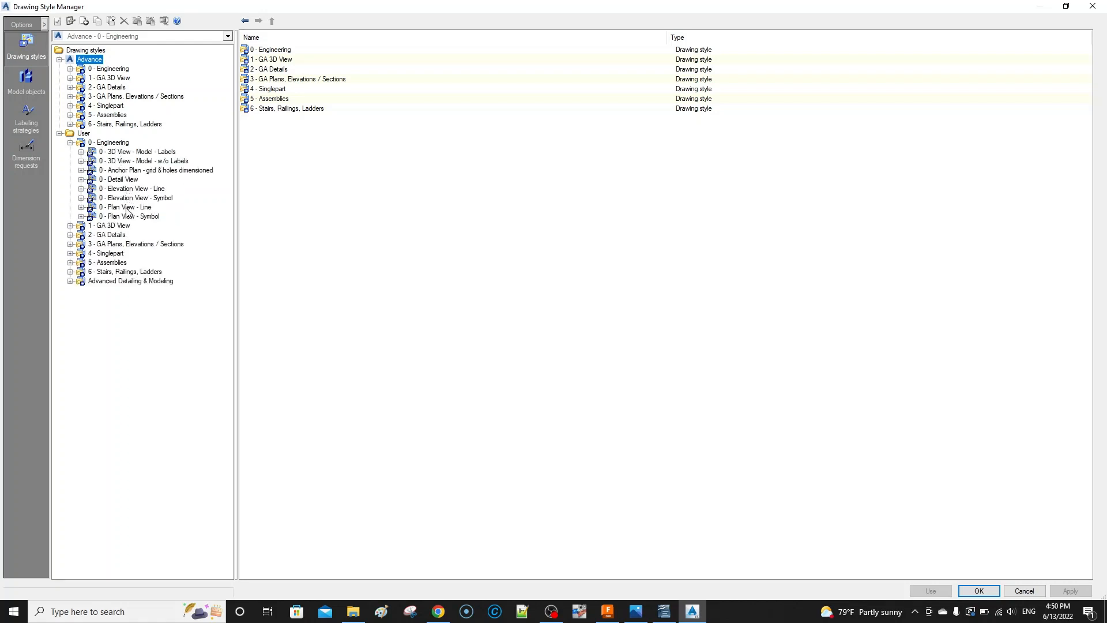
click(69, 142)
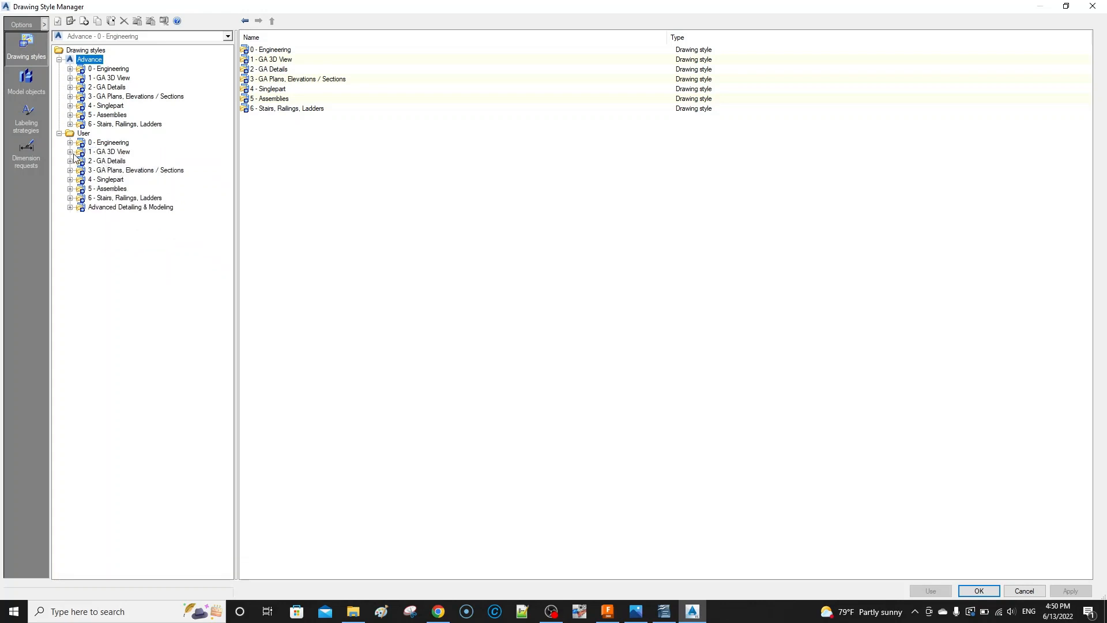
Step: Review the User 1 - GA 3D View category, inspecting the Model (claddings) - w/o Labels and Model - Labels styles
click(69, 151)
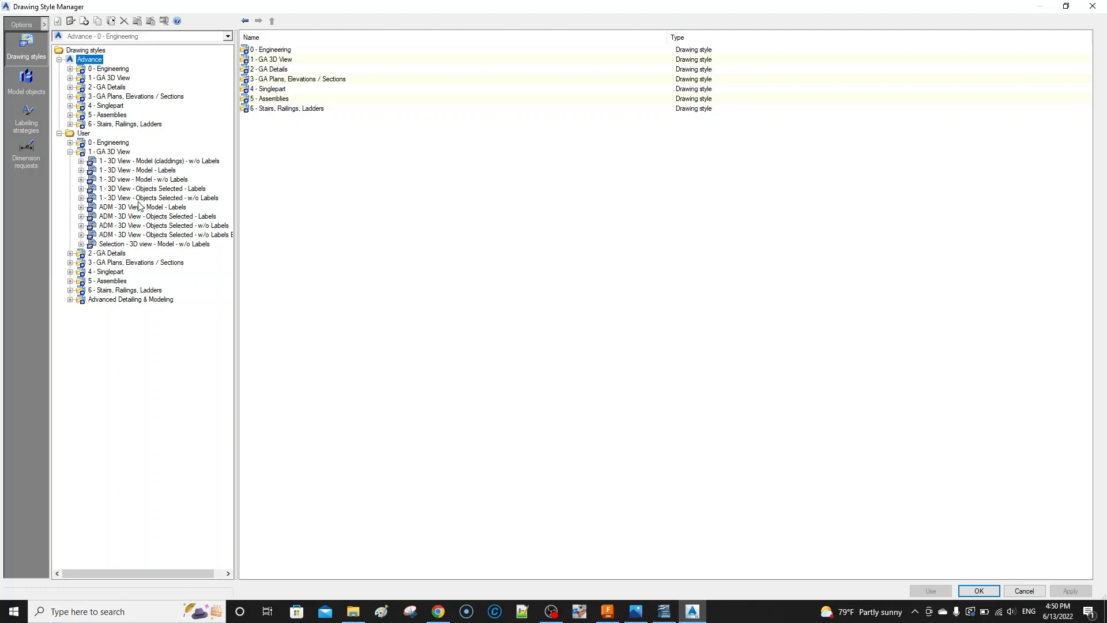
click(148, 161)
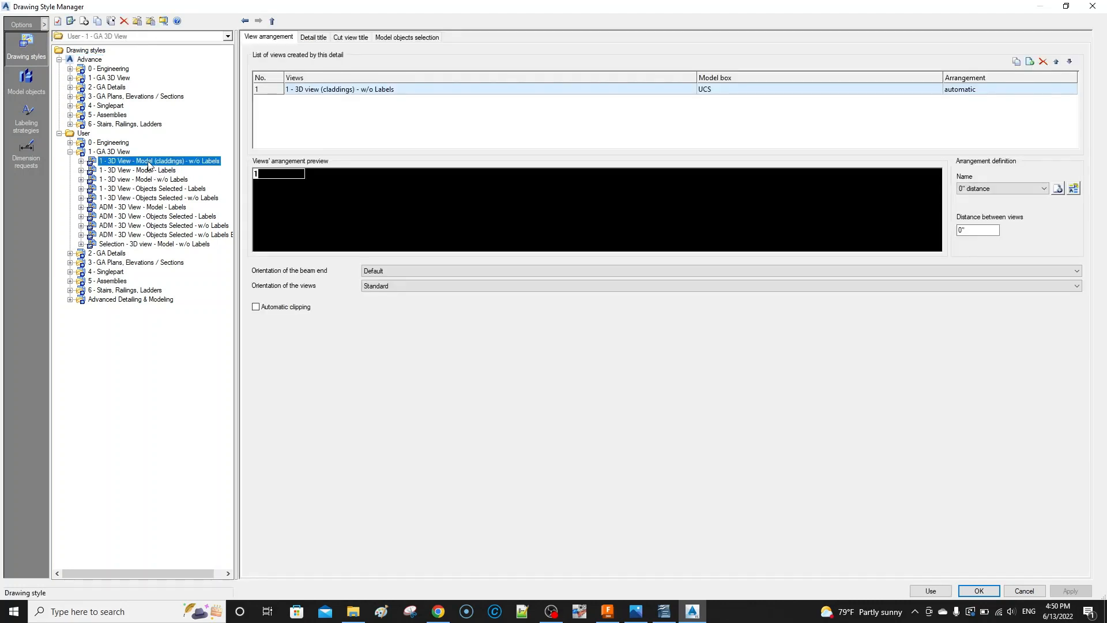
click(148, 170)
right_click(147, 171)
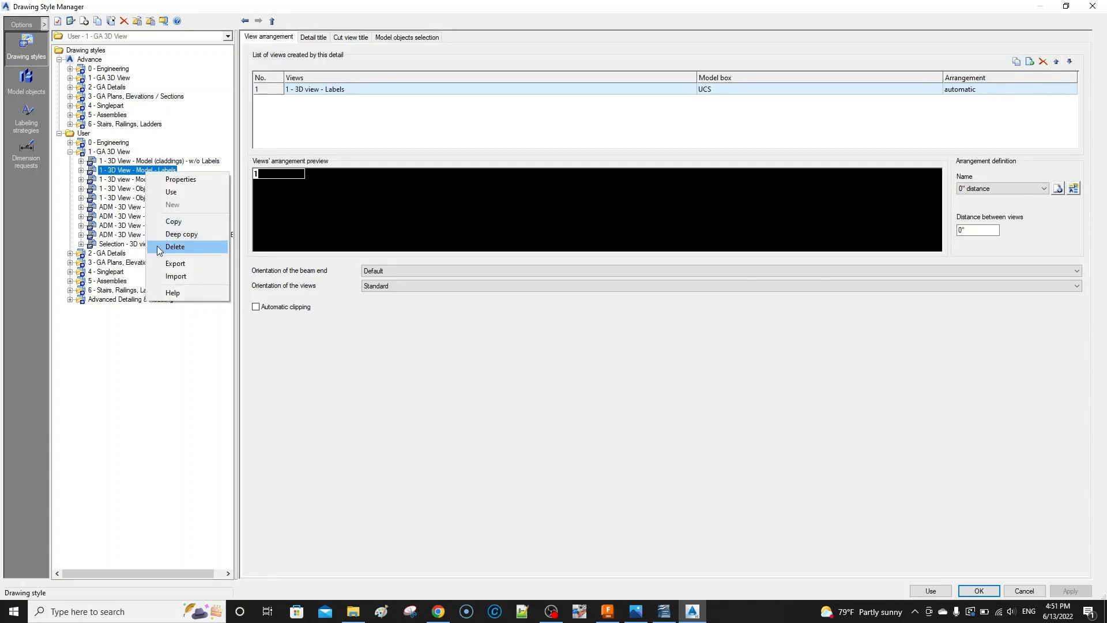
click(69, 152)
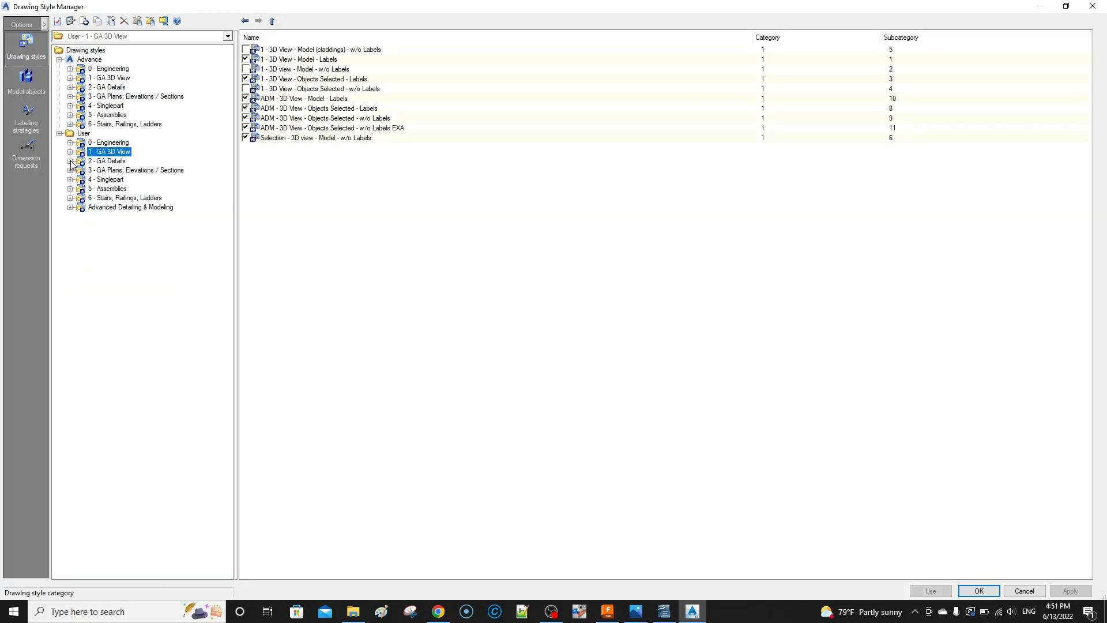
Step: Review the User 2 - GA Details category, inspecting the 2 - Detail View and 2 - Detail View - ADM 3/32 styles
click(70, 161)
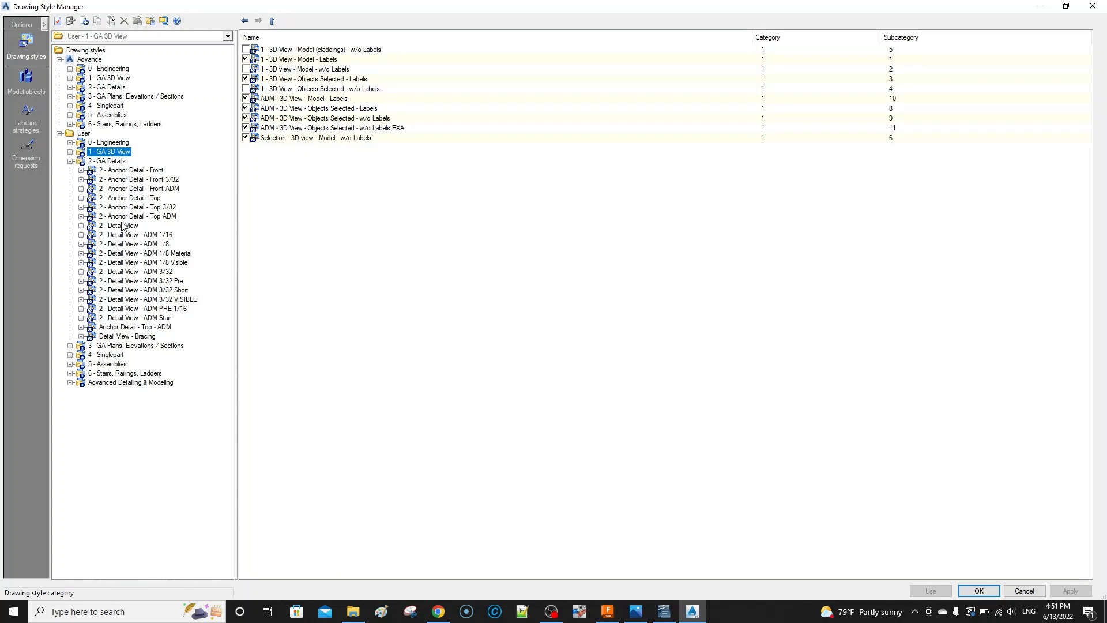
click(124, 226)
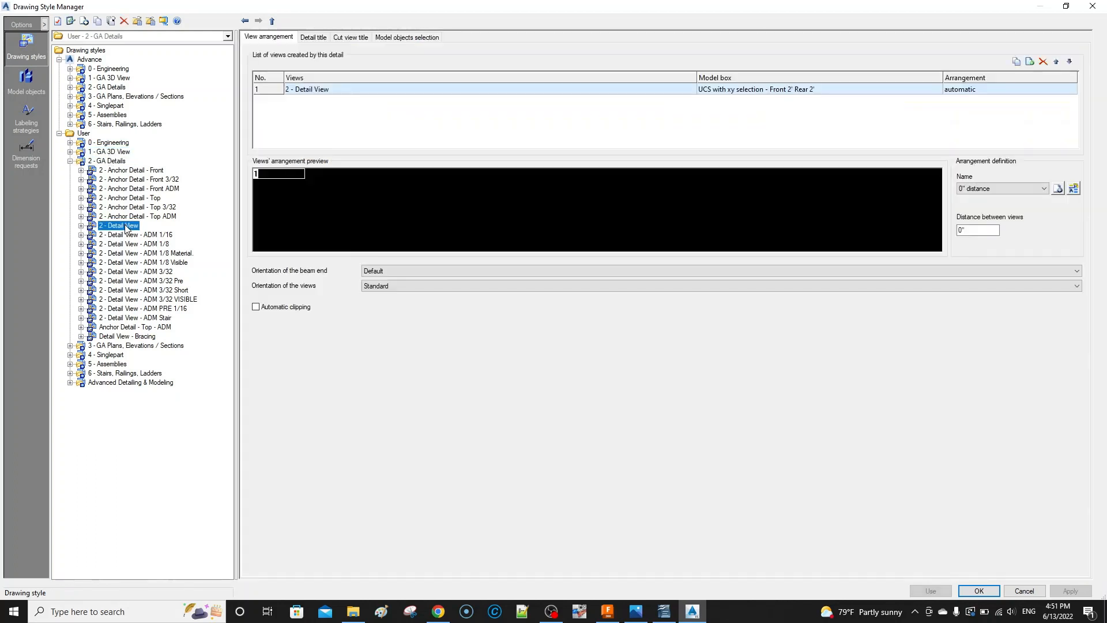
click(141, 272)
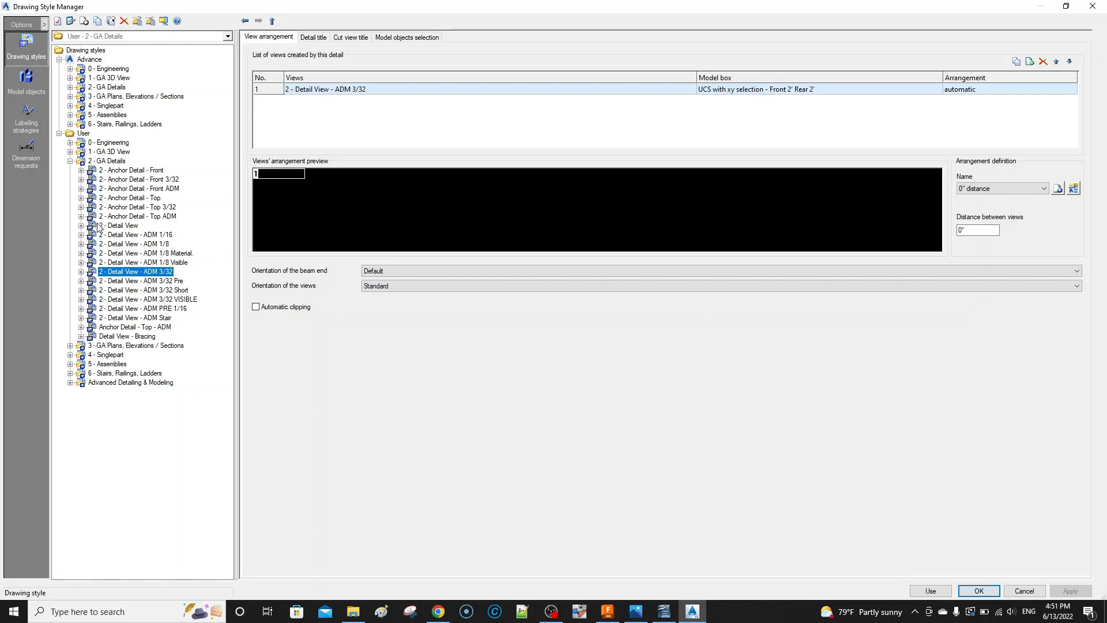
click(70, 161)
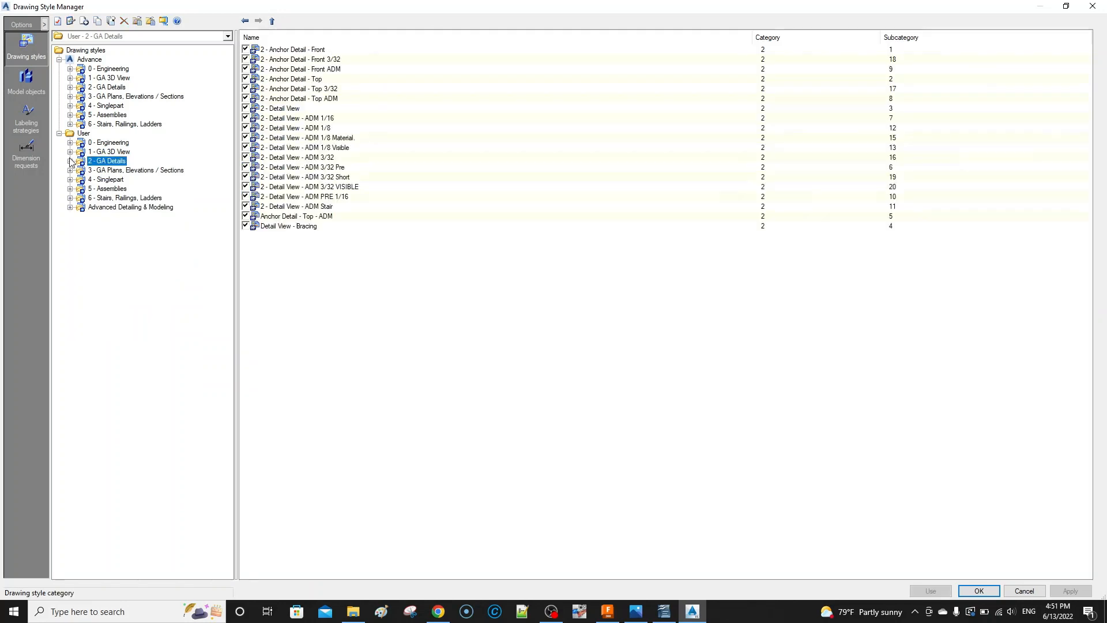
Step: Examine the User model objects, checking the All and Beams definitions in the Parts (w/o model role) group
click(32, 84)
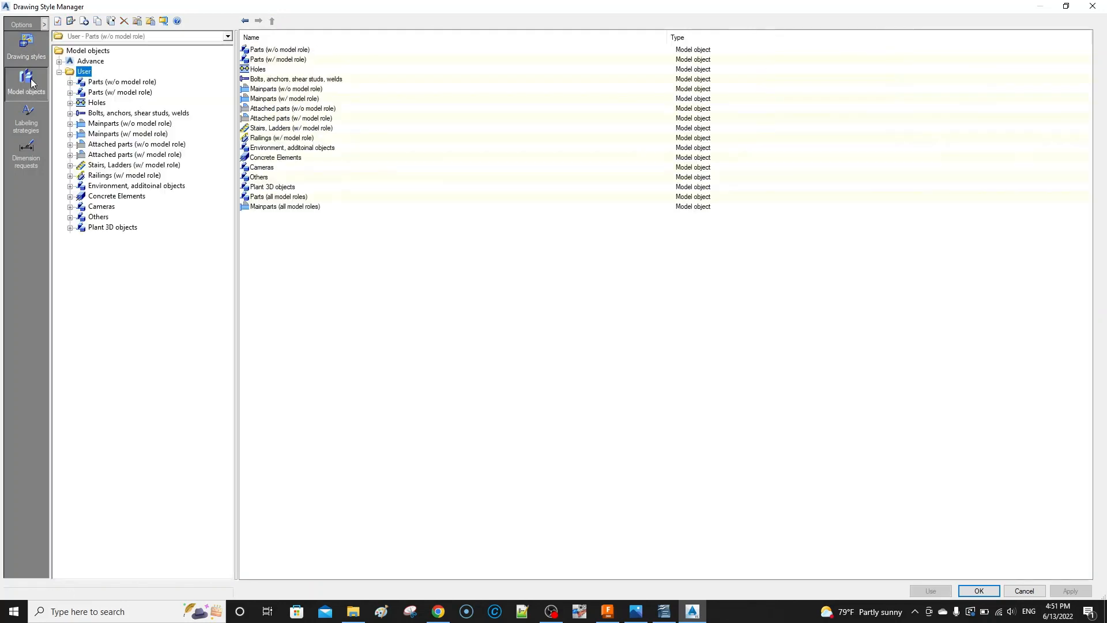
click(264, 50)
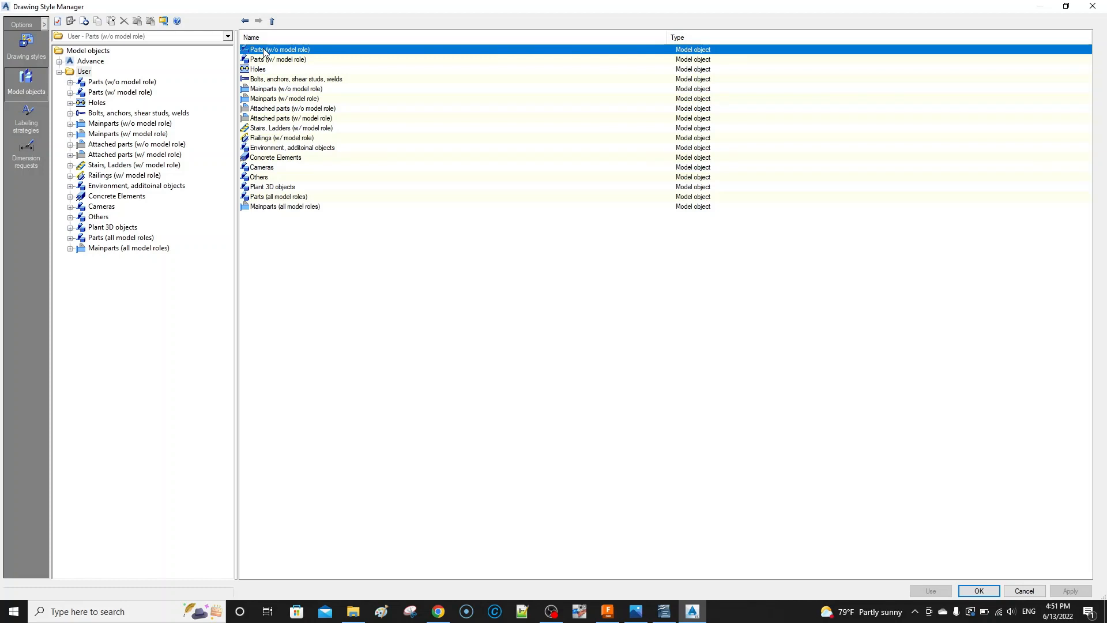
click(260, 60)
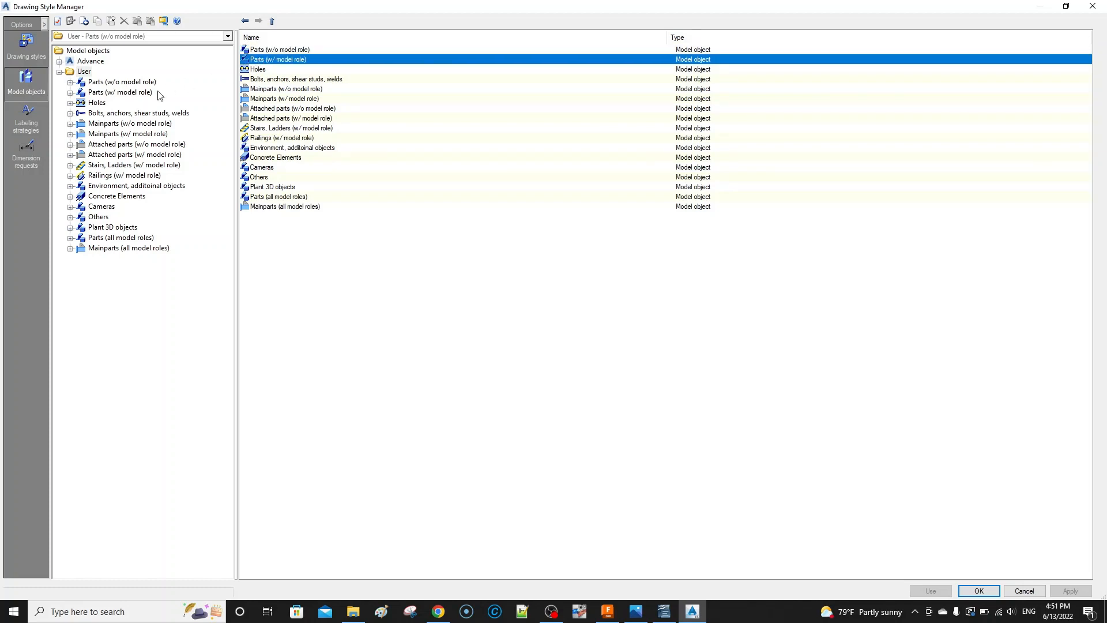
click(70, 83)
click(103, 93)
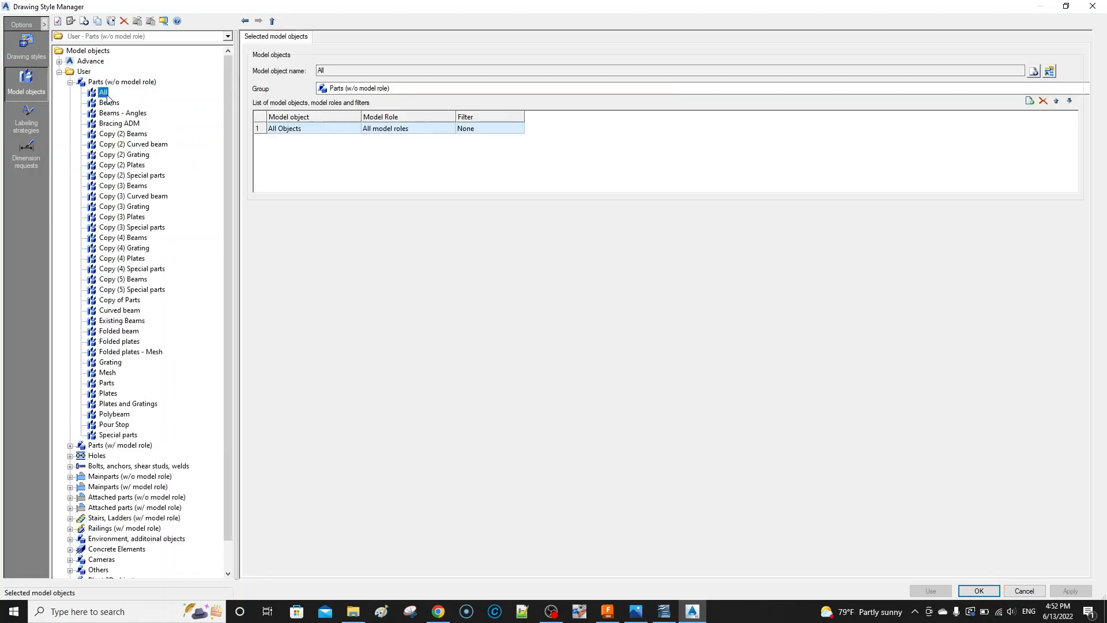
click(109, 103)
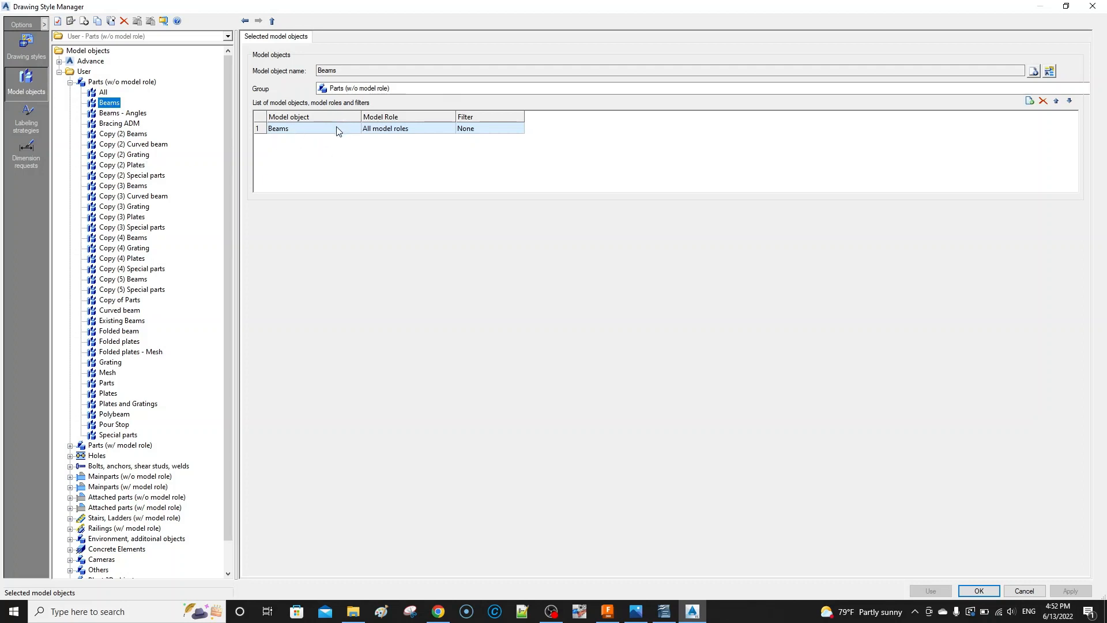
click(329, 70)
click(70, 83)
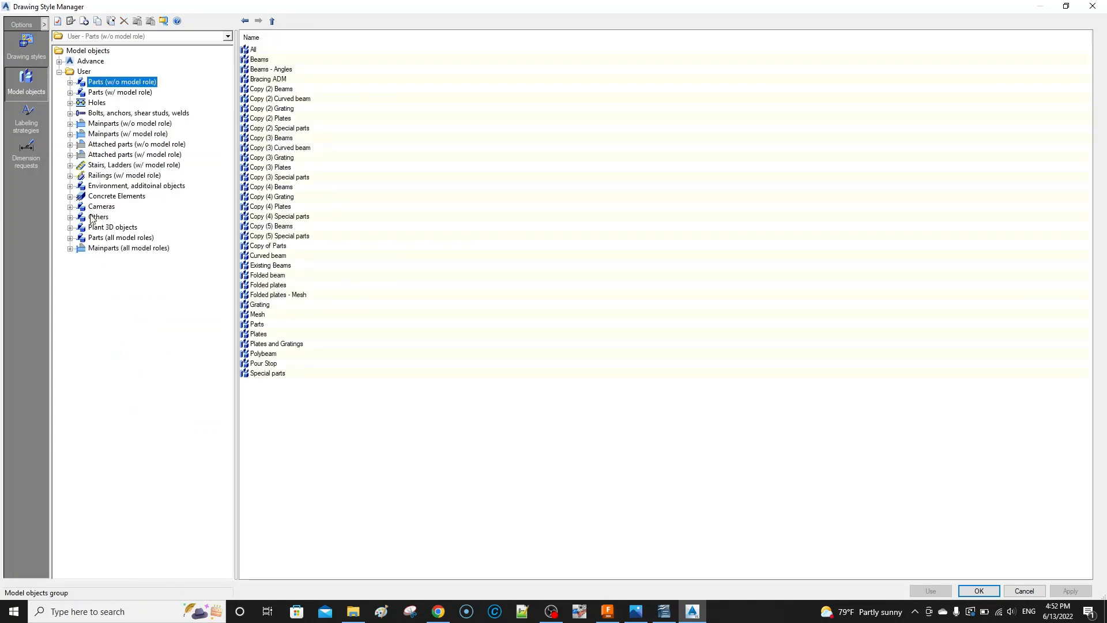
Step: Try to delete the Copy (2) Beams model object from the User Parts (w/o model role) group
click(70, 83)
click(118, 186)
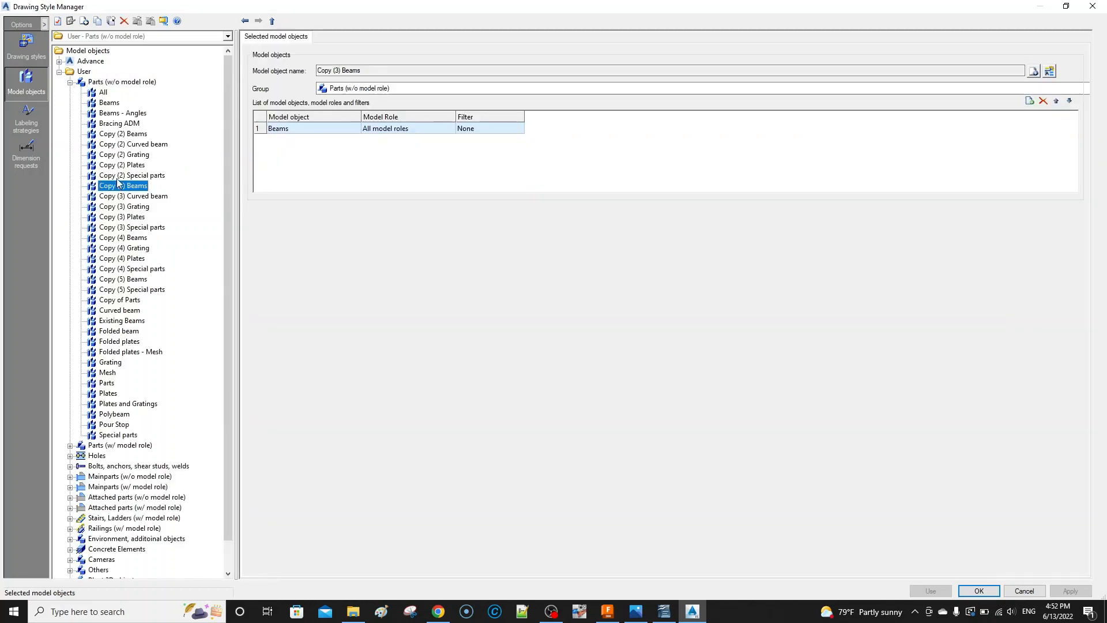
click(123, 134)
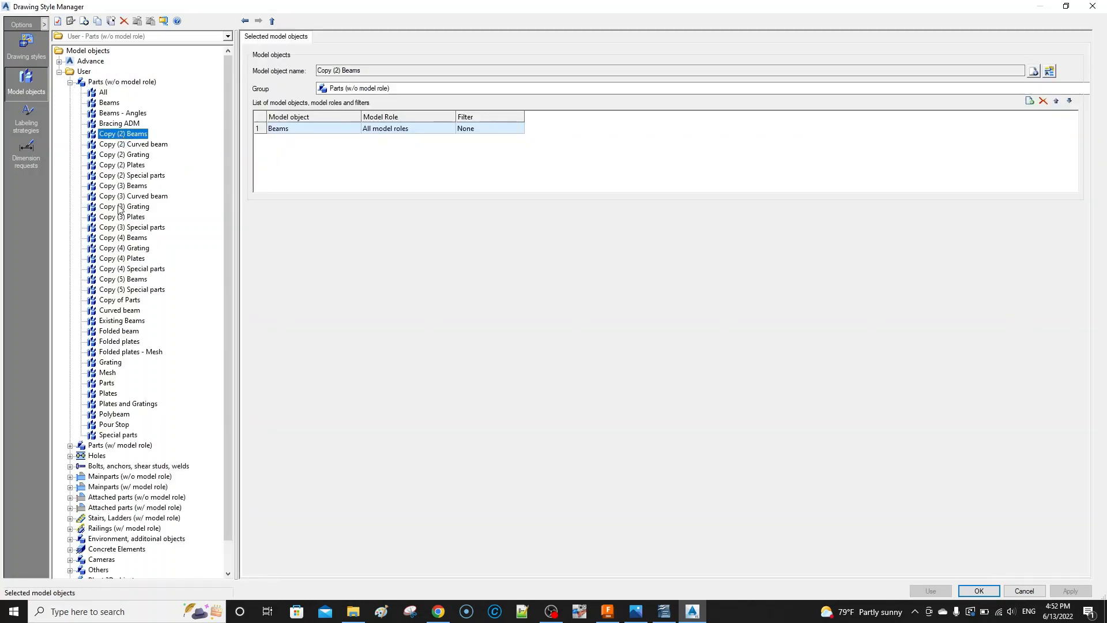
right_click(125, 139)
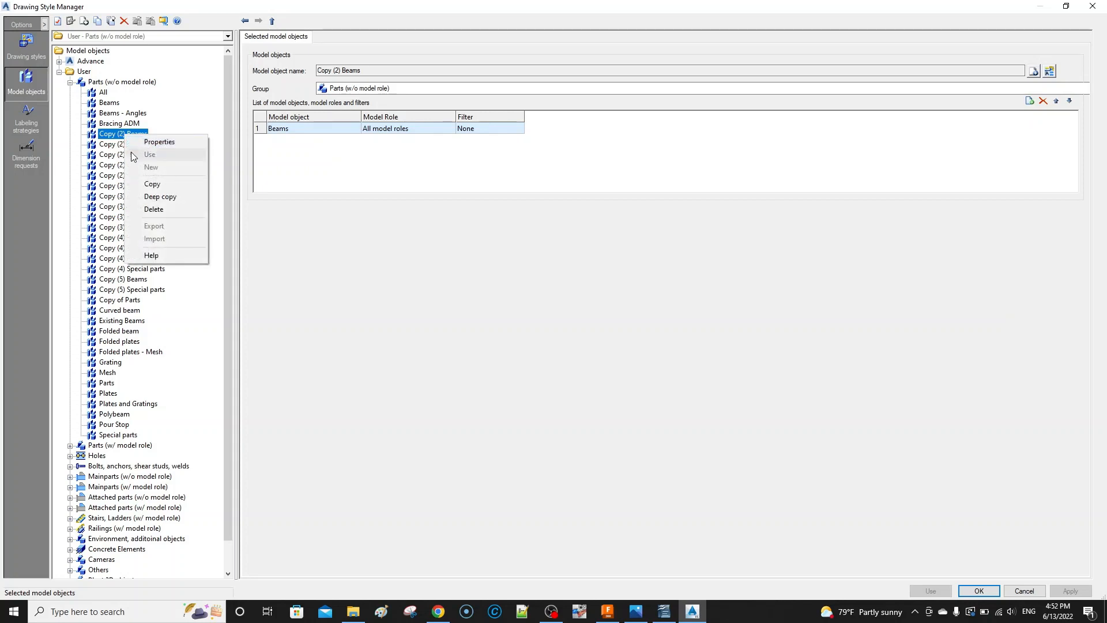
click(149, 210)
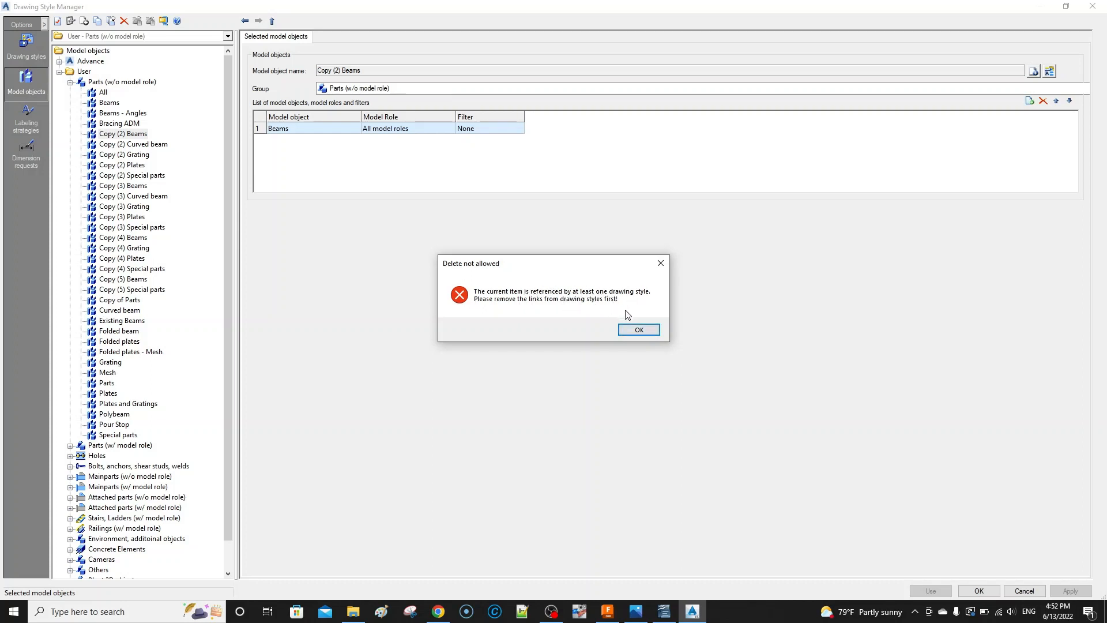
click(640, 331)
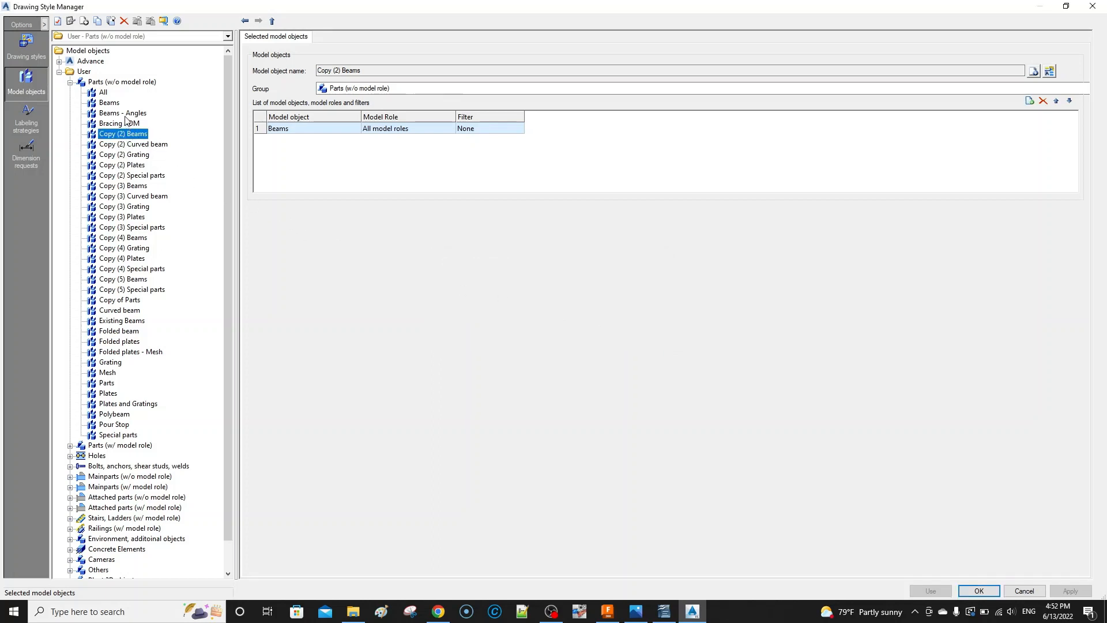
Step: Compare the Beams model object's definition with that of Copy (2) Beams
click(109, 103)
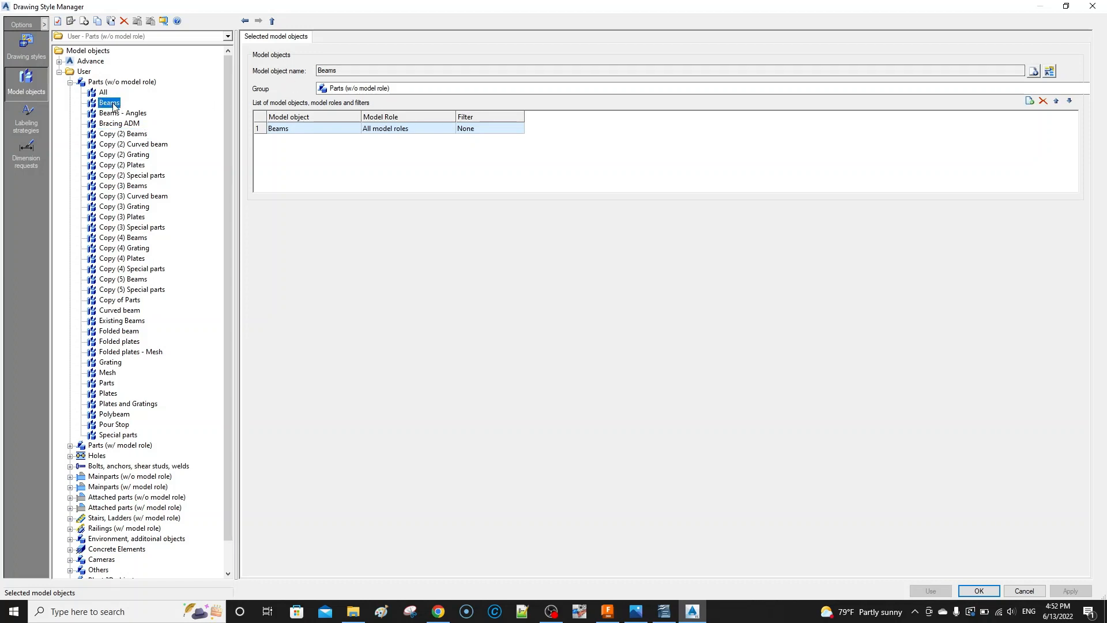
click(245, 59)
right_click(112, 134)
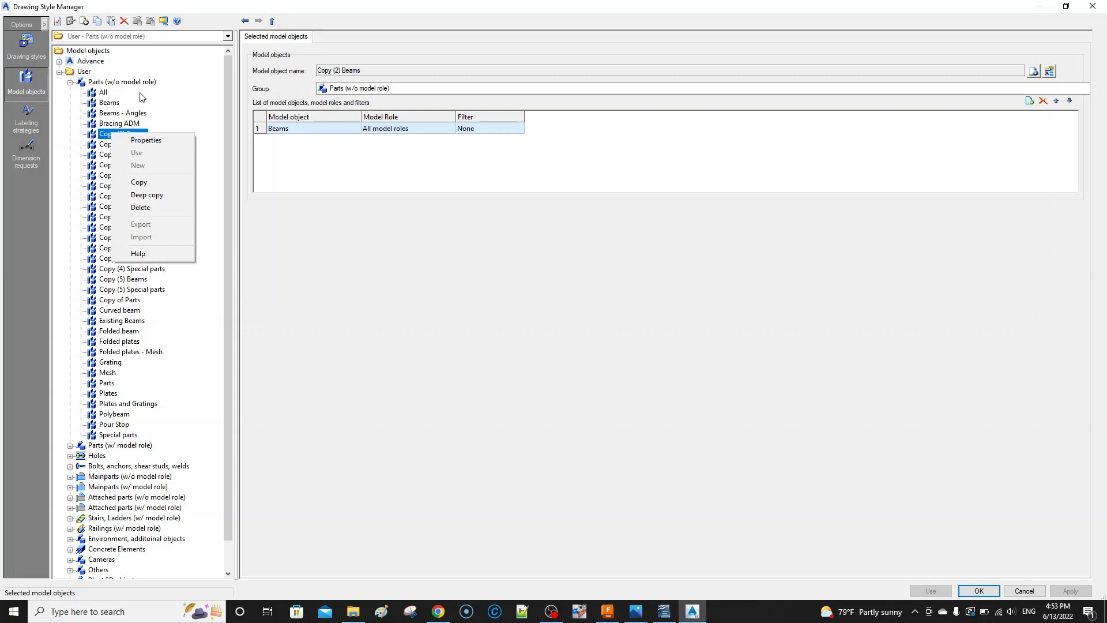
Step: Step through the Parts (w/o model role) model objects from All down to Copy (3) Grating, checking their definitions
click(102, 93)
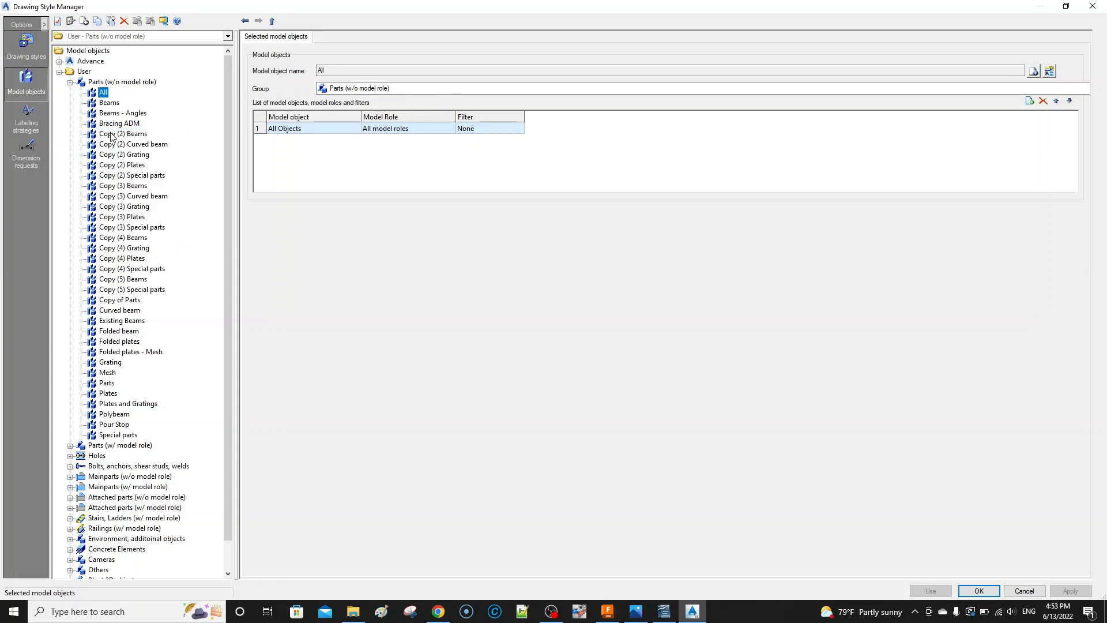
key(Down)
key(Down)
key(Down)
key(Down)
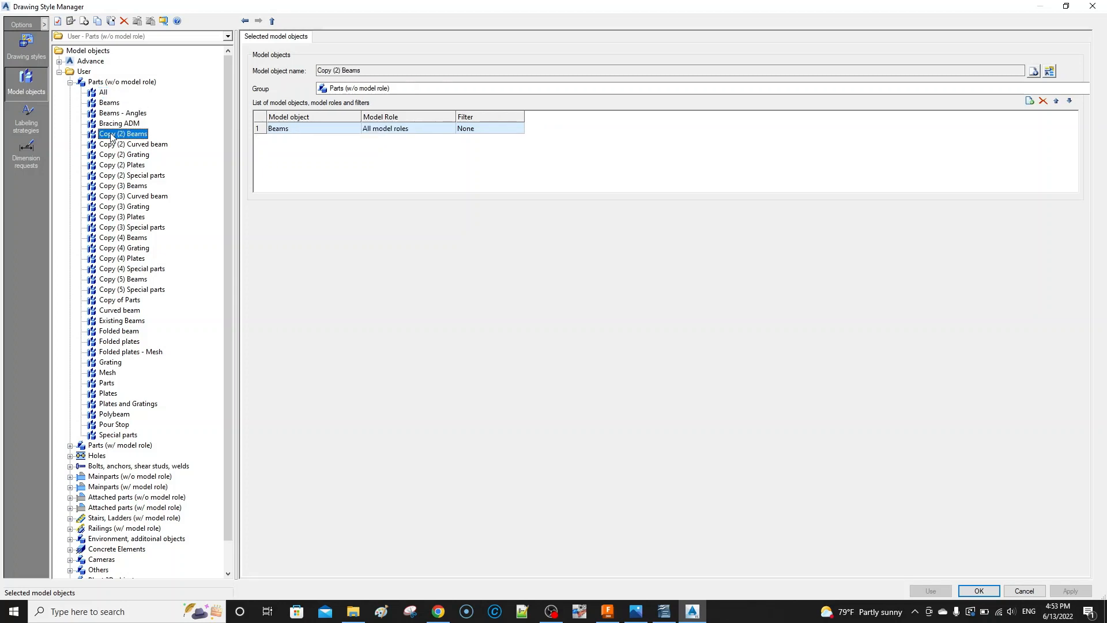
key(Down)
key(Down)
key(Down)
key(Down)
key(Down)
key(Down)
key(Down)
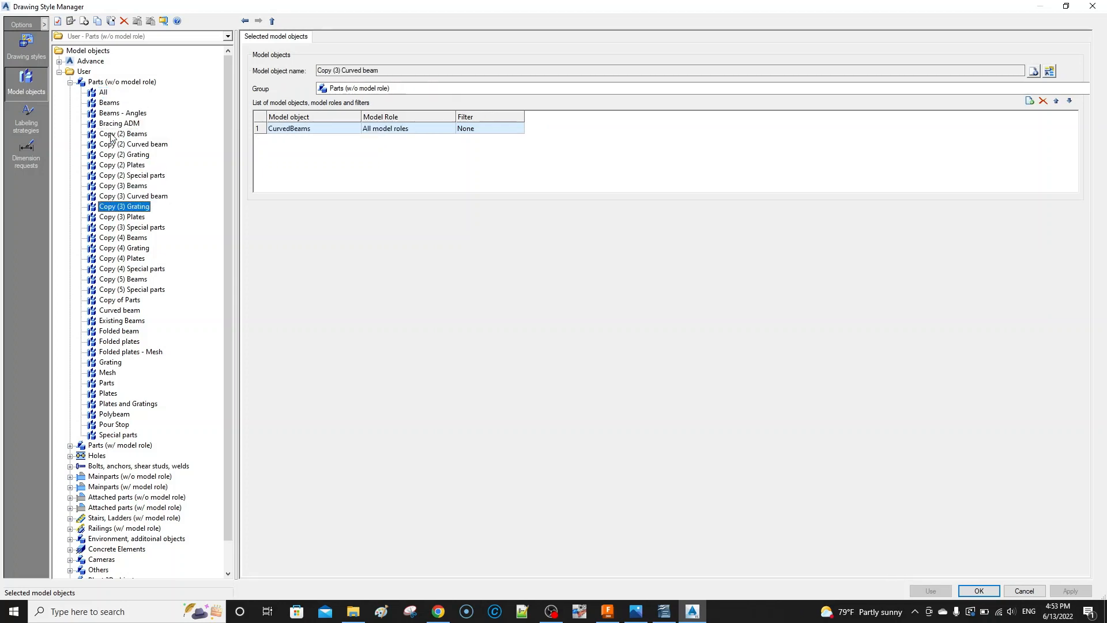
Step: Try to delete the Copy (3) Grating model object
right_click(132, 213)
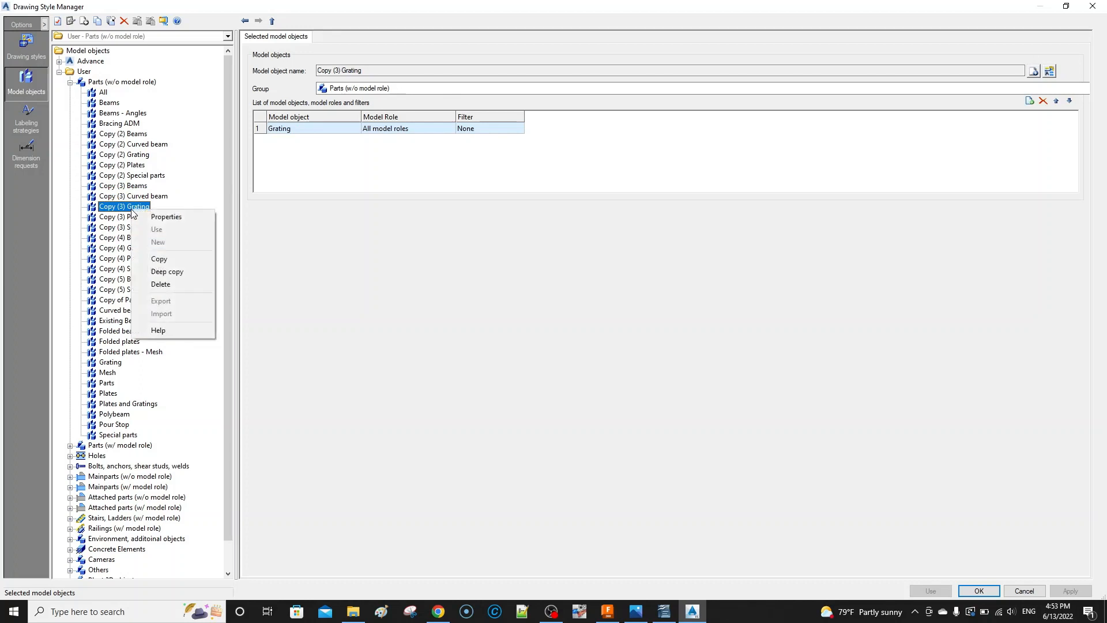
click(160, 283)
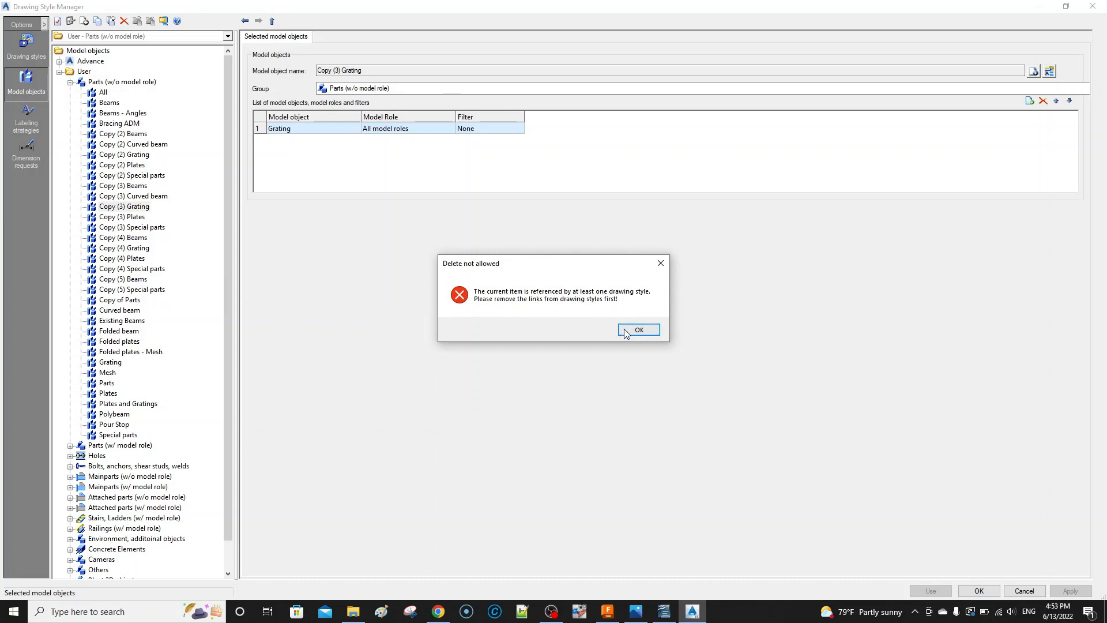
click(625, 332)
Step: Recheck the Beams model object's definition and collapse the Parts (w/o model role) group
click(110, 102)
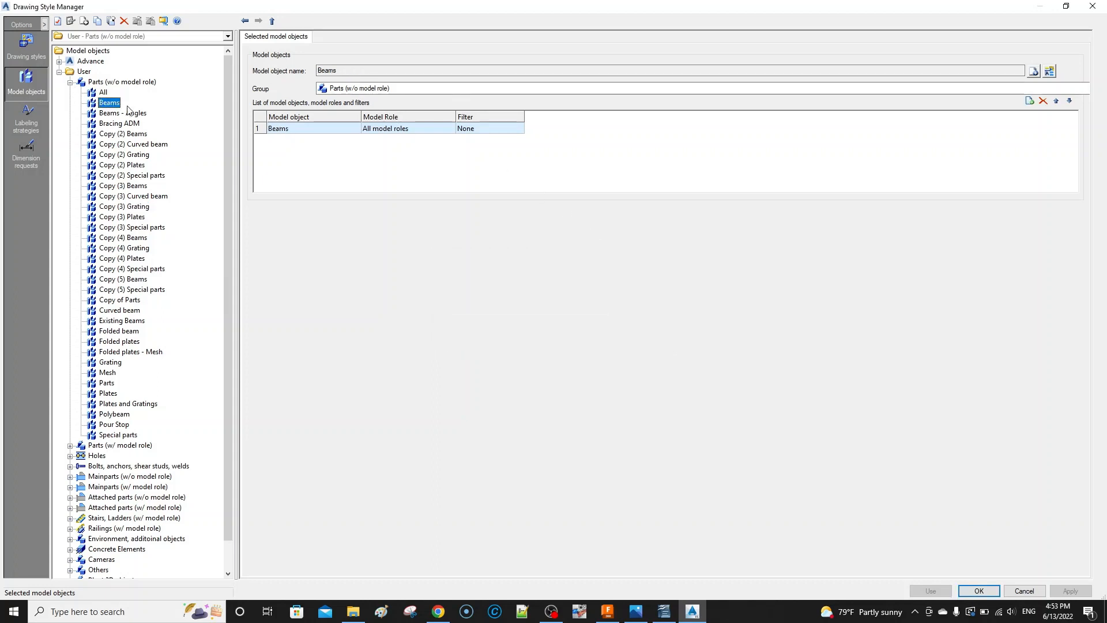
click(426, 233)
click(69, 82)
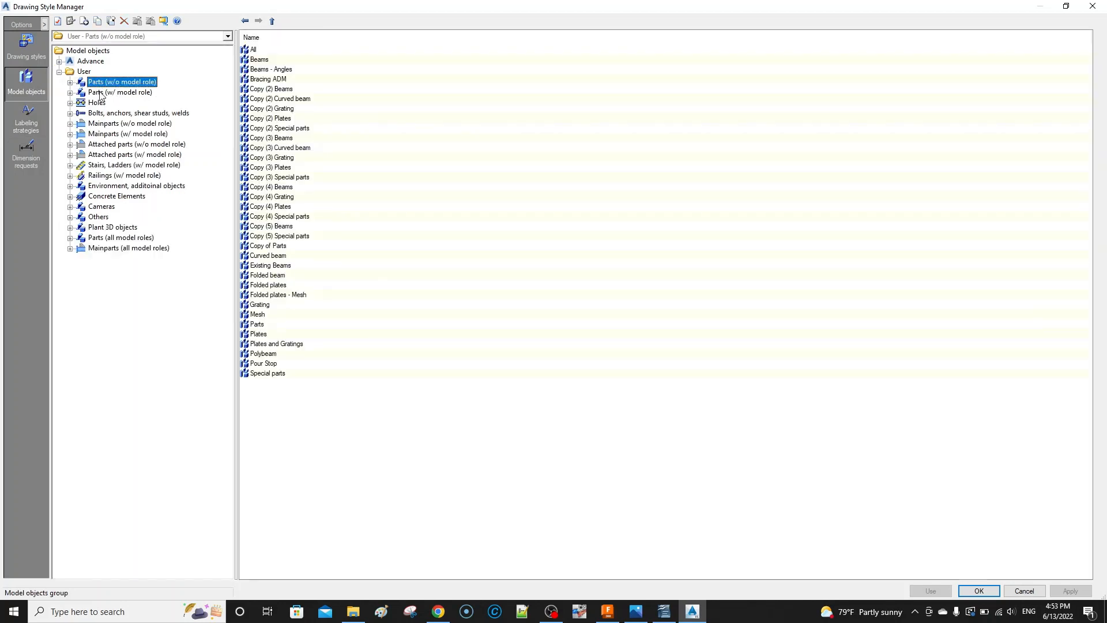
Step: Examine the objects presentation rules of the 2 - Detail View - ADM 3/32 view in the User 2 - GA Details drawing styles
click(26, 58)
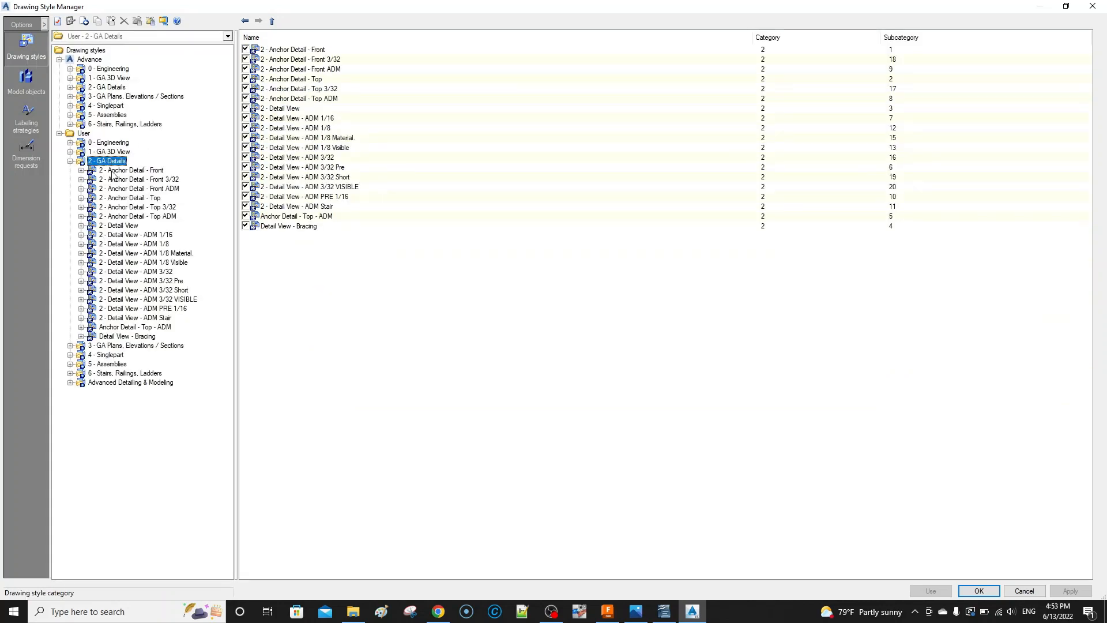
double_click(128, 272)
click(131, 280)
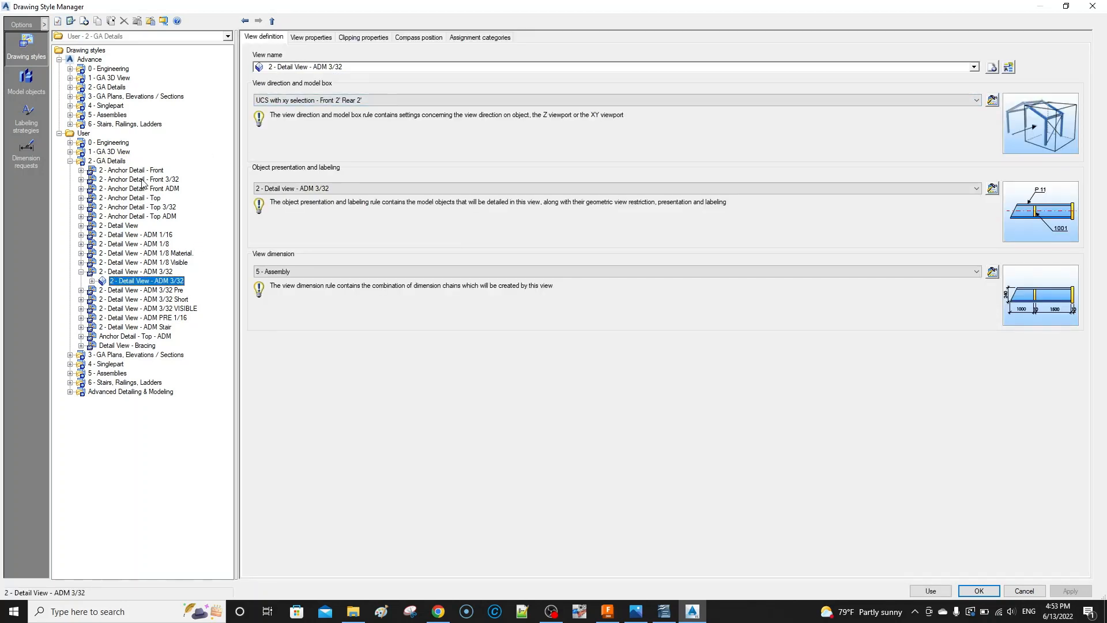
click(91, 282)
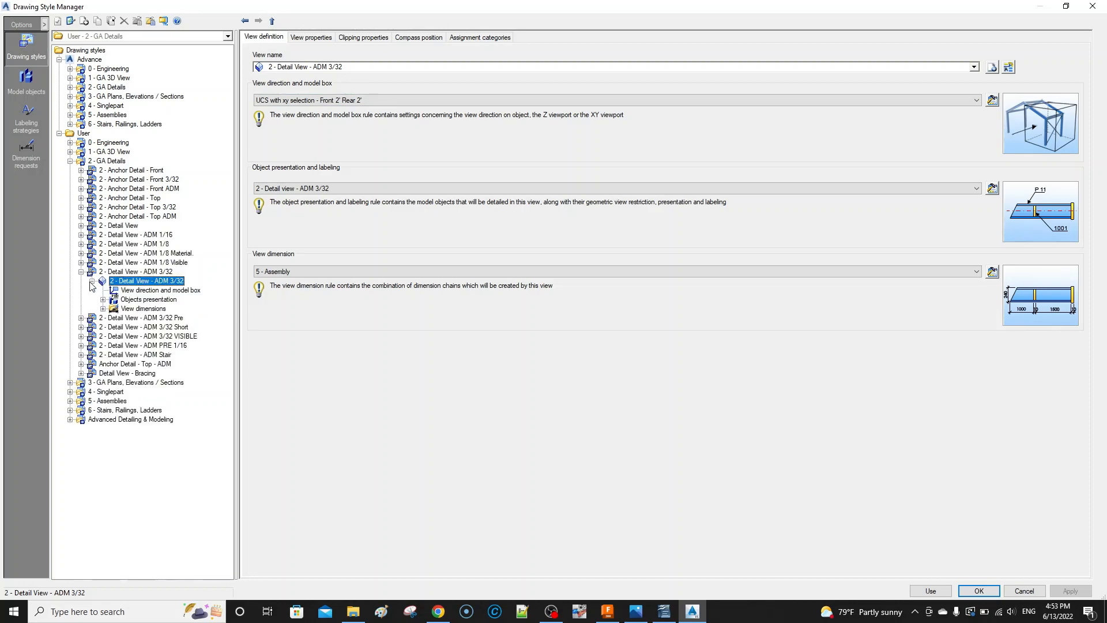
click(127, 300)
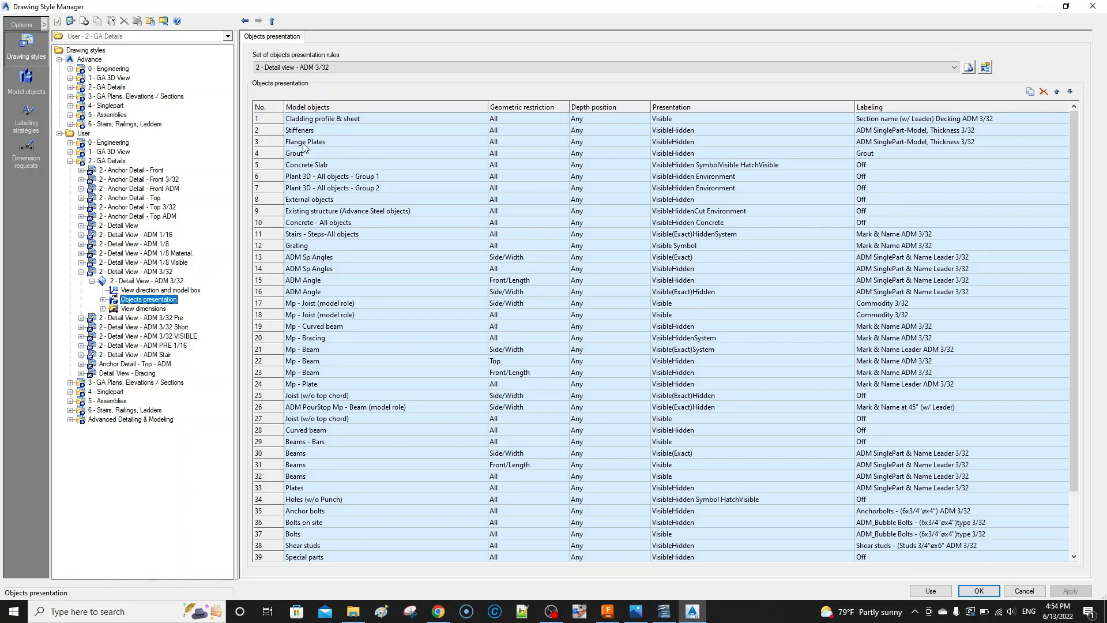
Step: Inspect the model objects selected by the Grout presentation rule and return to the objects presentation list
double_click(276, 153)
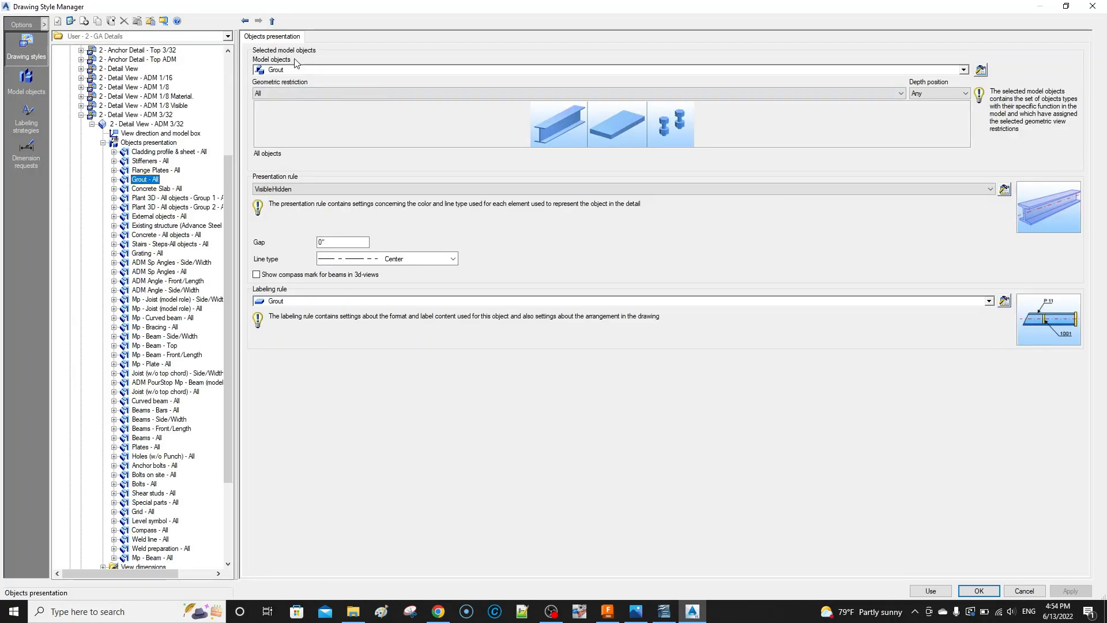
click(983, 70)
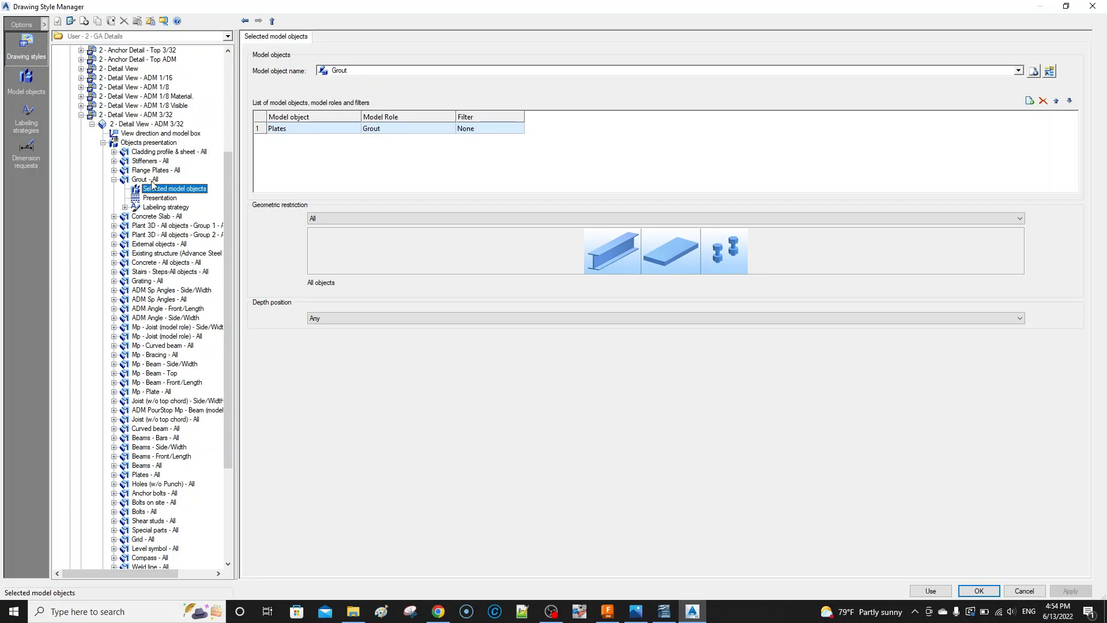
click(159, 143)
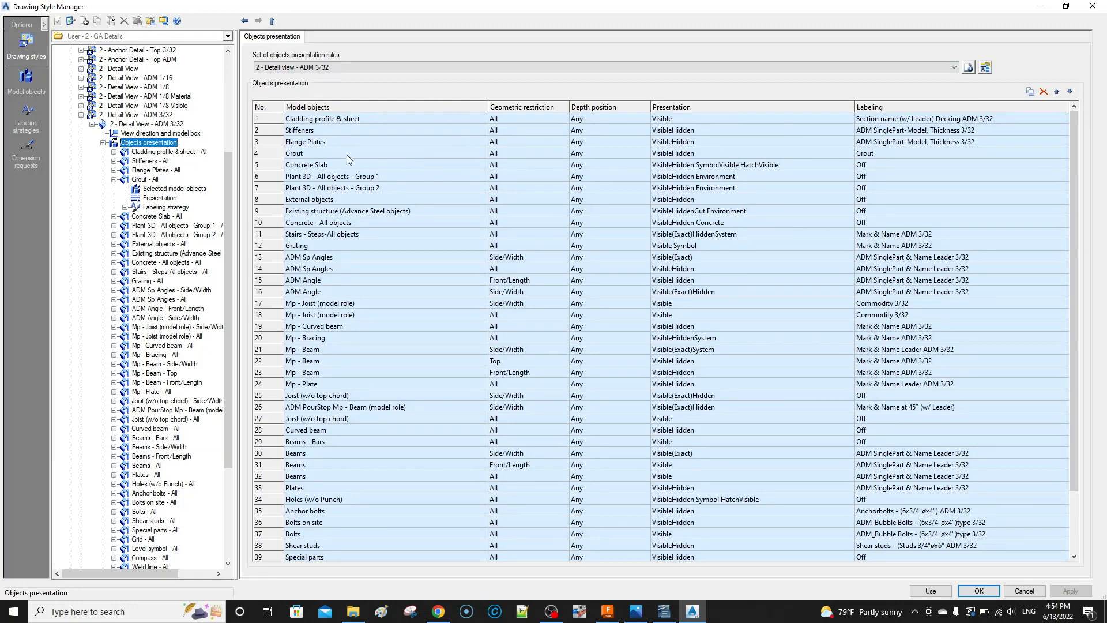
Step: Inspect the labeling strategy and label content used by the Grout presentation rule
double_click(266, 154)
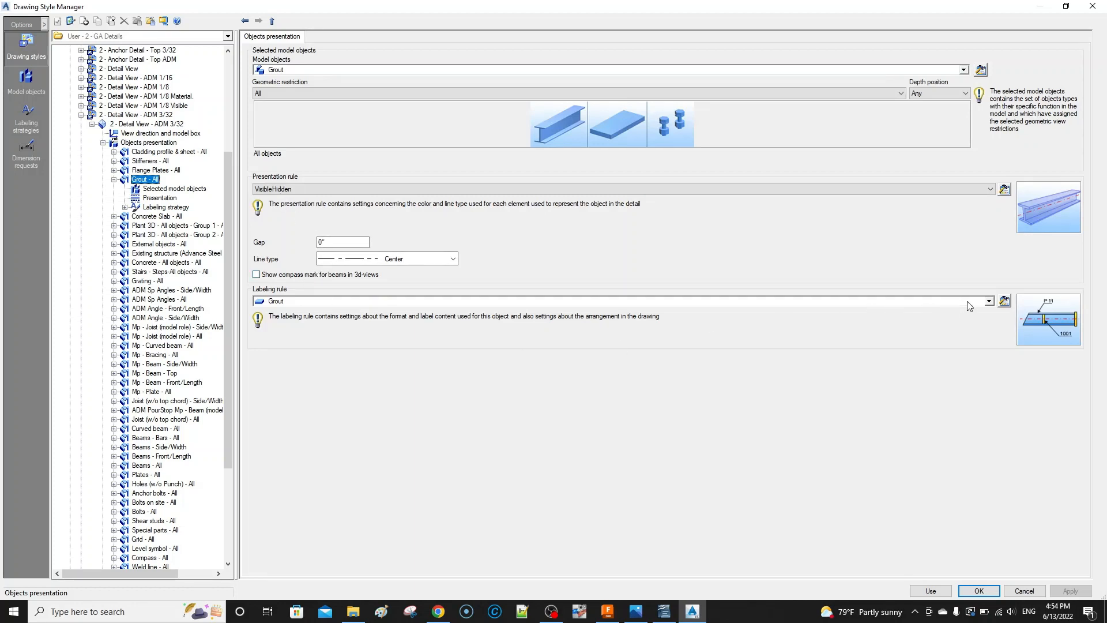
click(1003, 300)
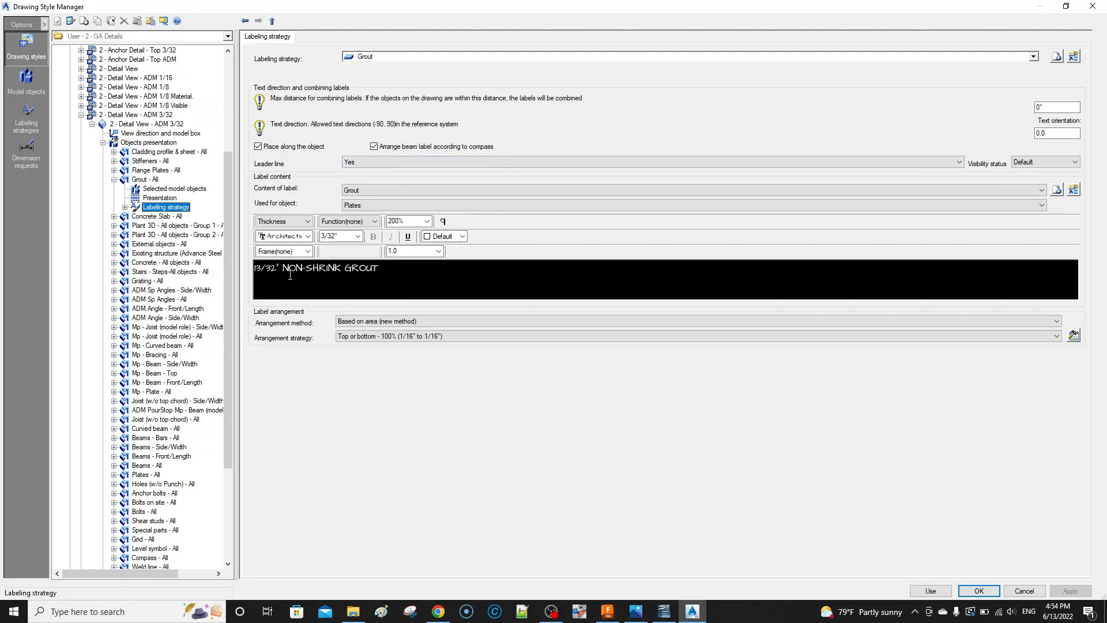
click(272, 270)
Step: Turn off Place along the object in the Grout labeling strategy, accepting the change to the shared strategy, and apply it
click(258, 147)
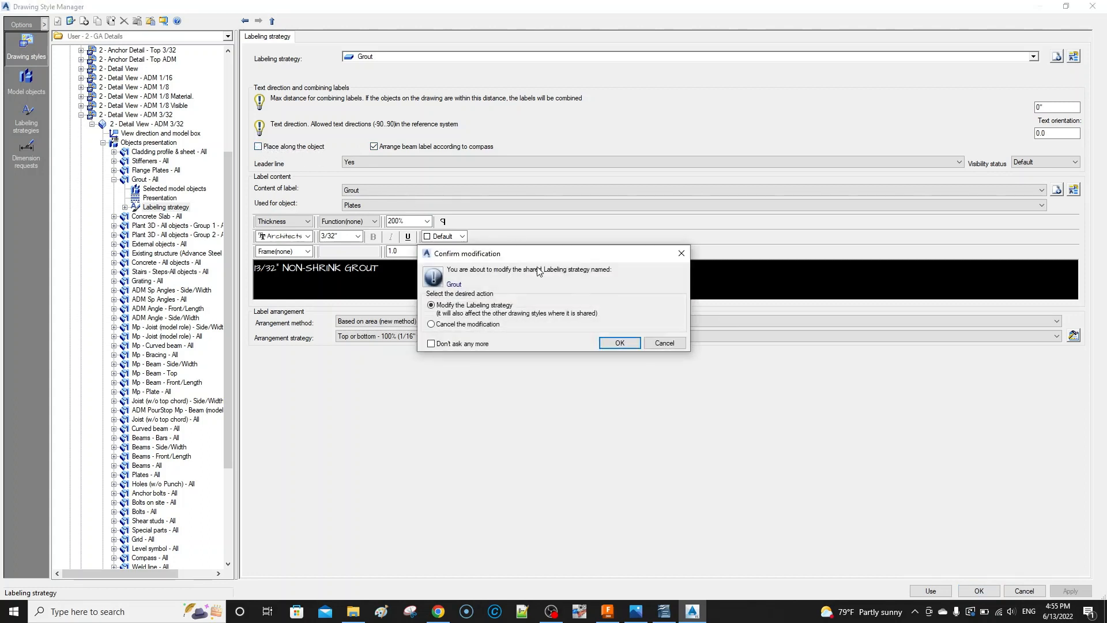
click(627, 341)
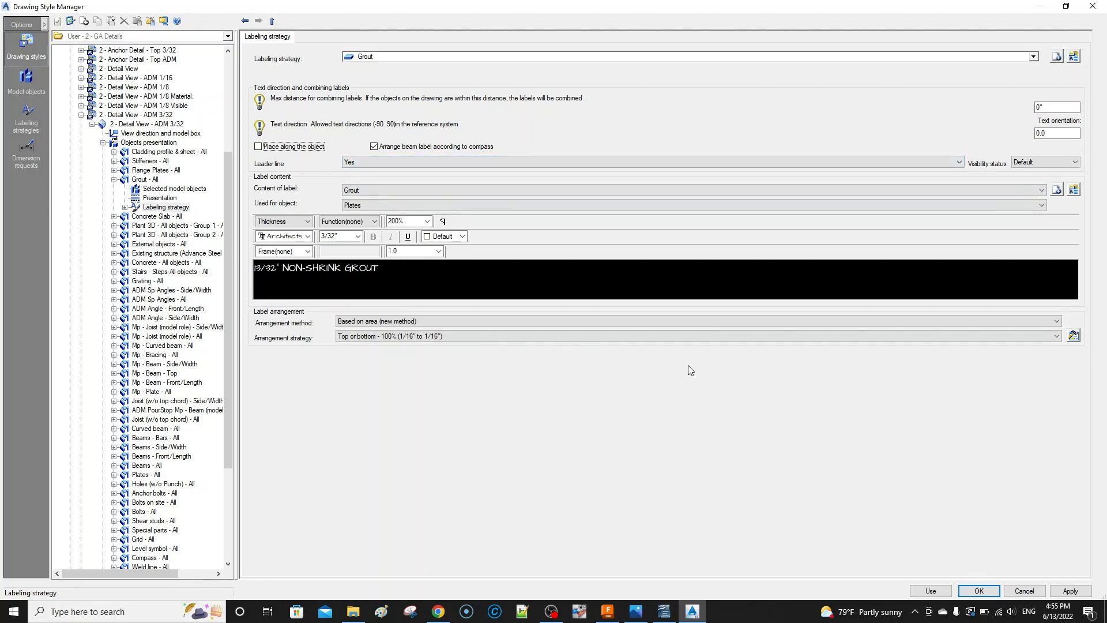
click(1060, 590)
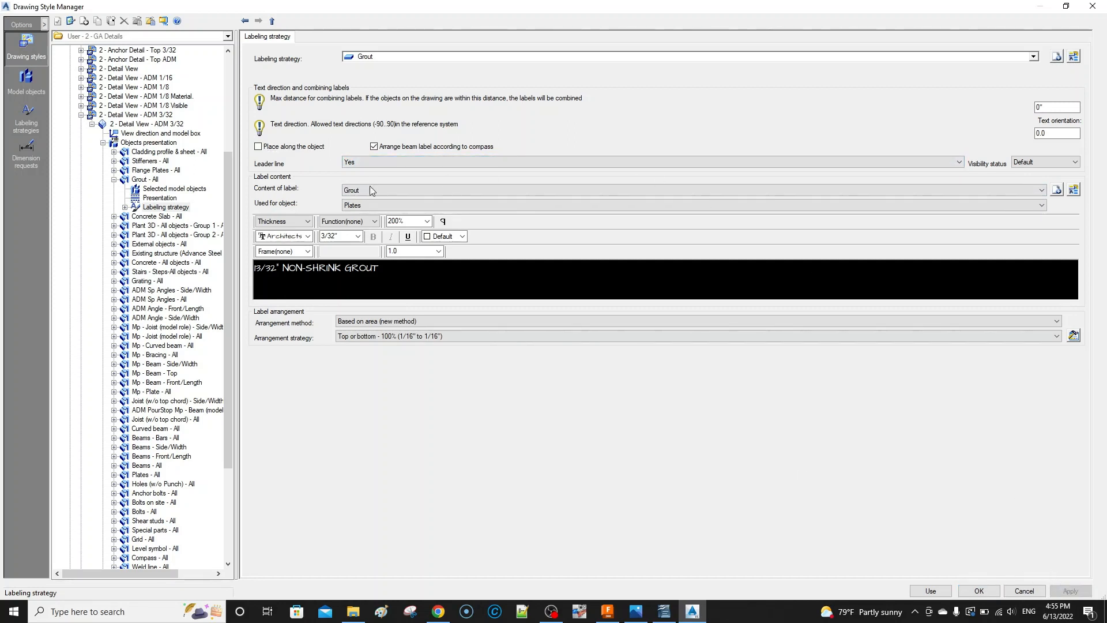
Step: Turn Place along the object on and off again in the Grout labeling strategy, accepting the shared modification each time
click(258, 147)
drag(506, 256, 480, 125)
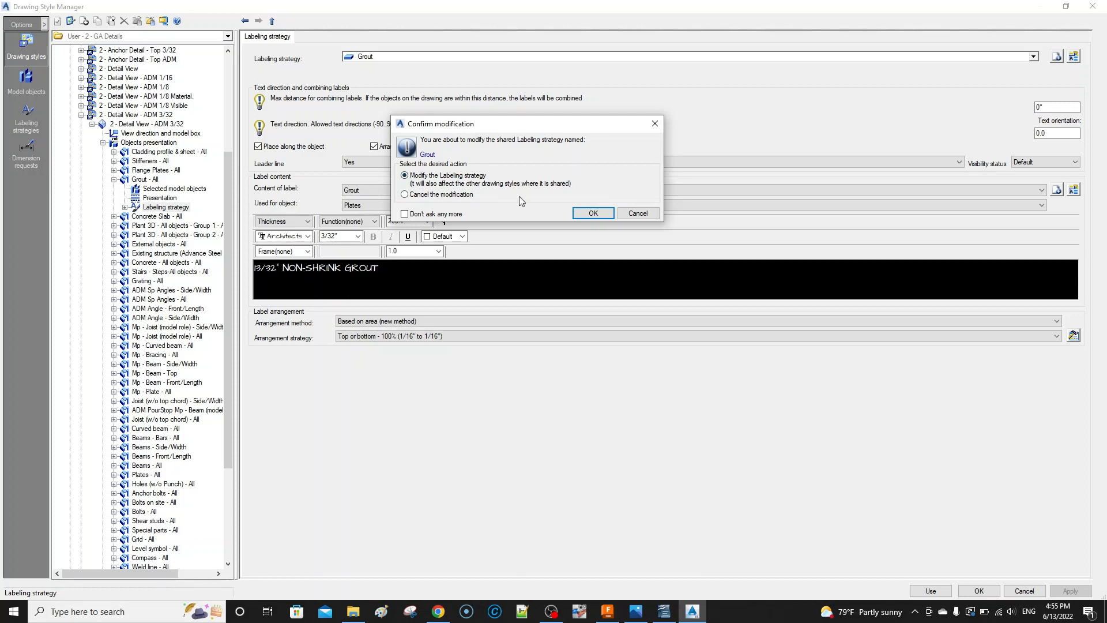
click(592, 213)
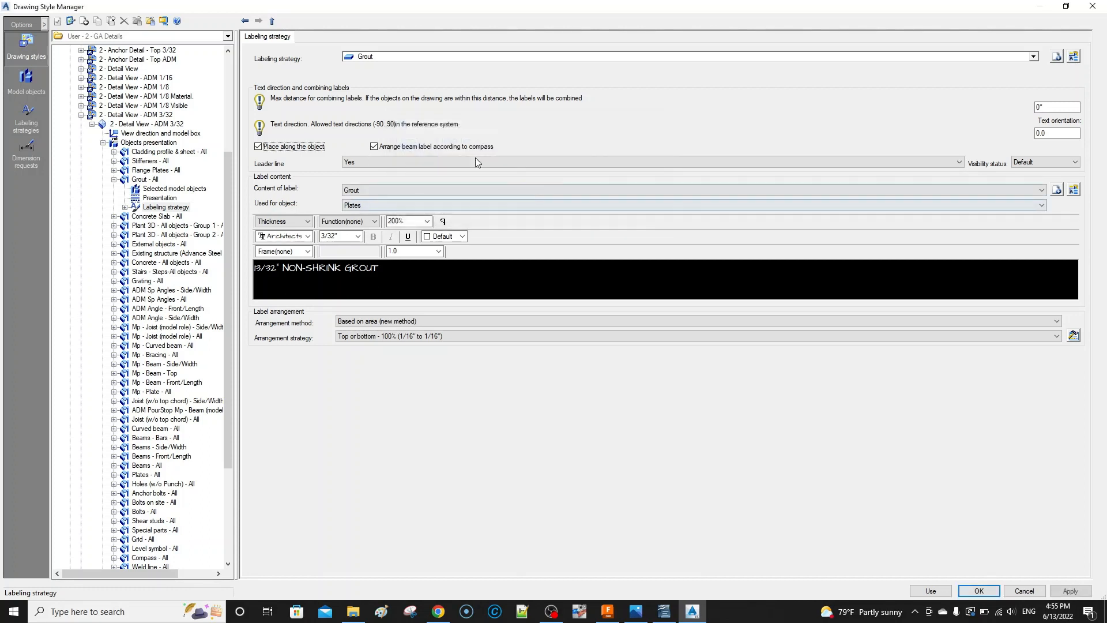
click(258, 147)
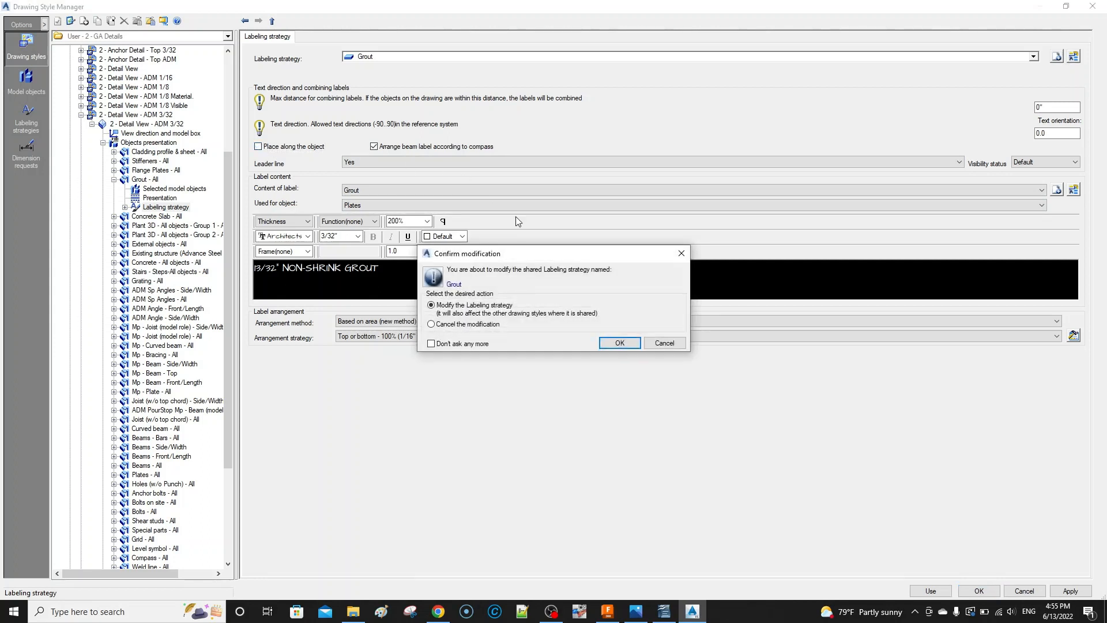
click(617, 343)
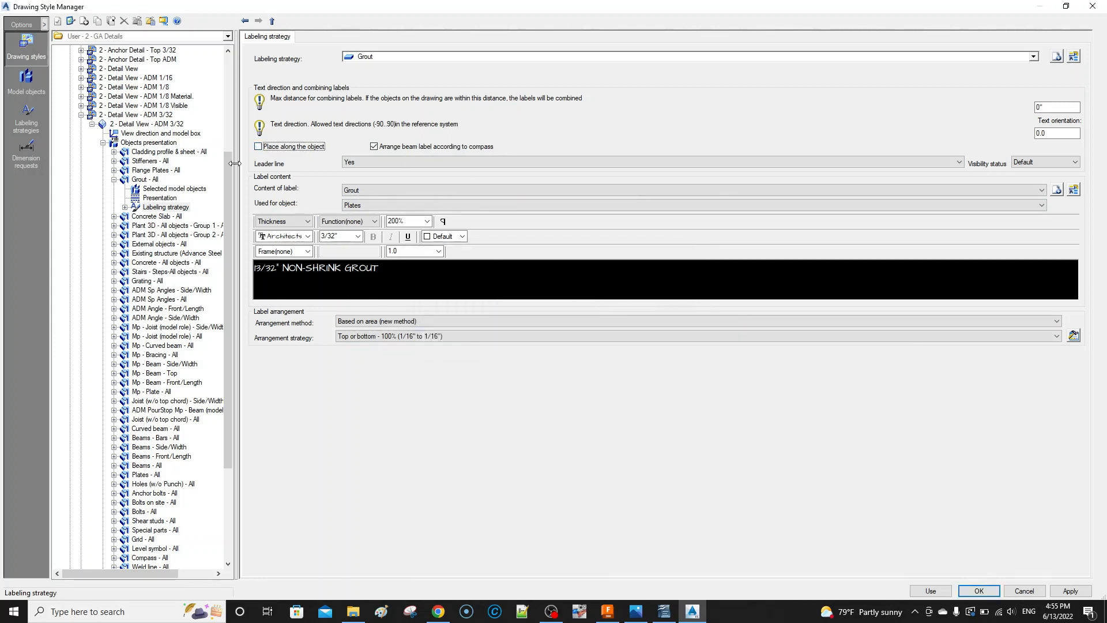
Step: Review the view arrangements of 2 - Detail View - ADM 3/32 and the Advance Singlepart style 4 - Sp - Beam front,top,bottom - clipped
click(145, 116)
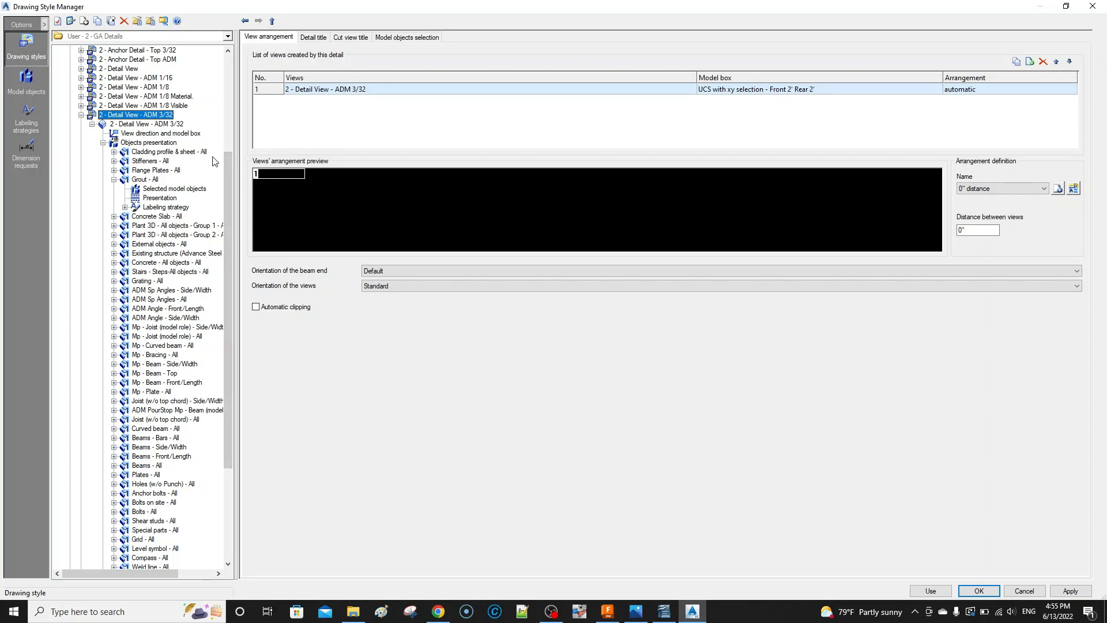
scroll(93, 104, up, 5)
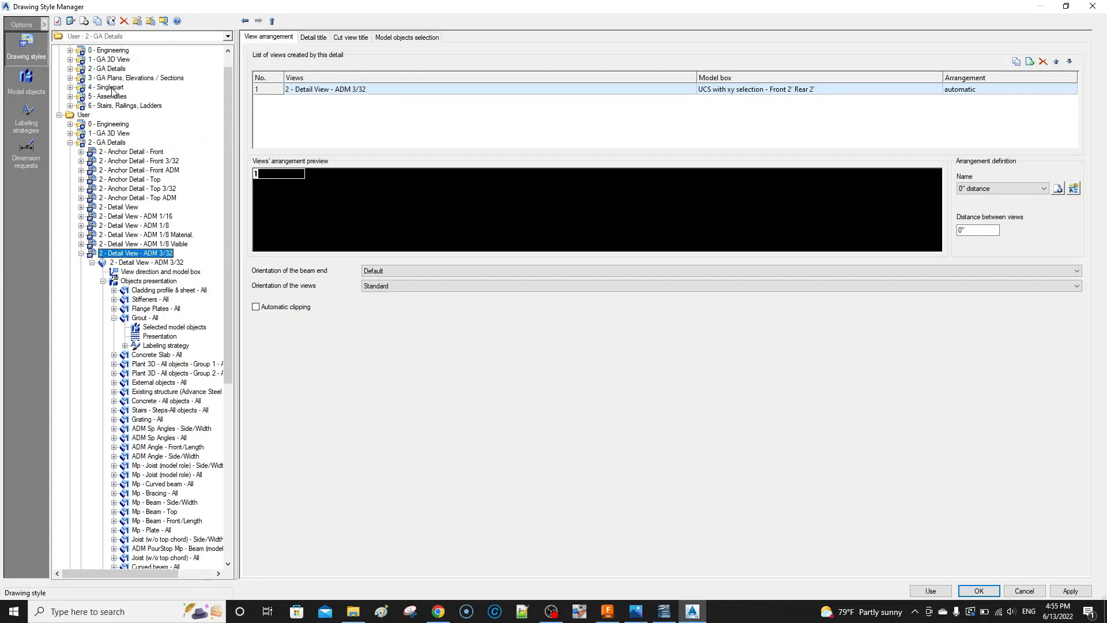
click(112, 88)
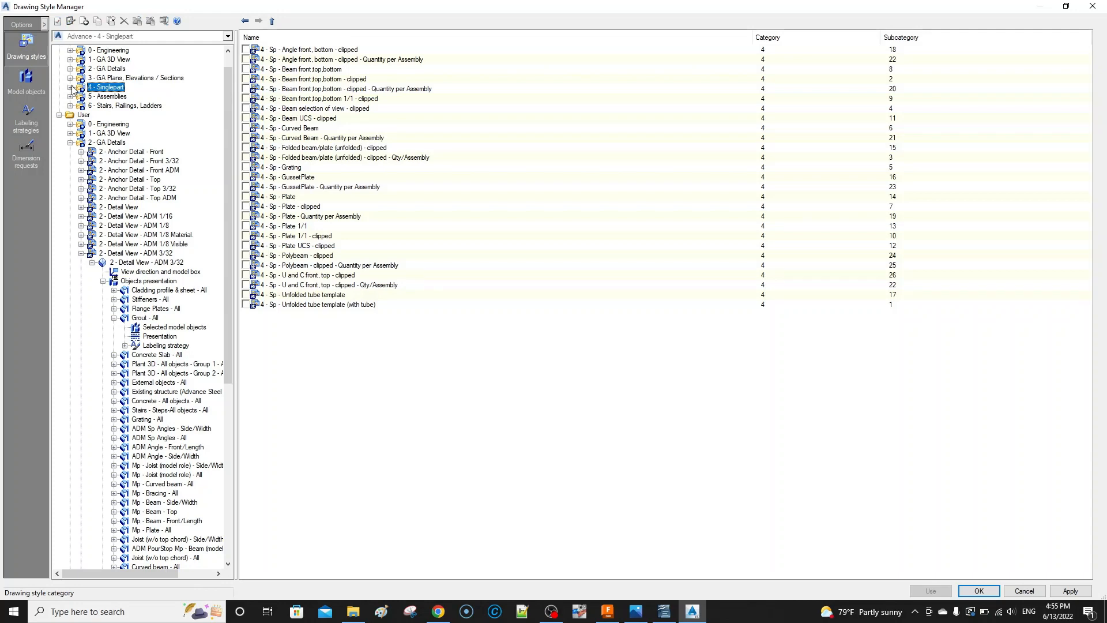
click(70, 87)
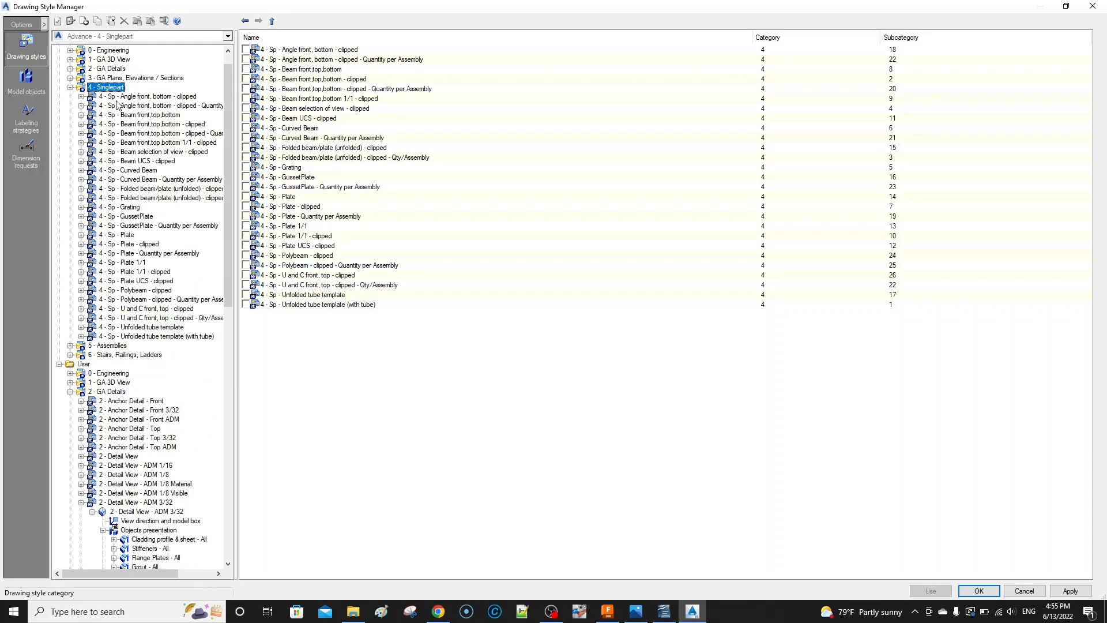
click(150, 126)
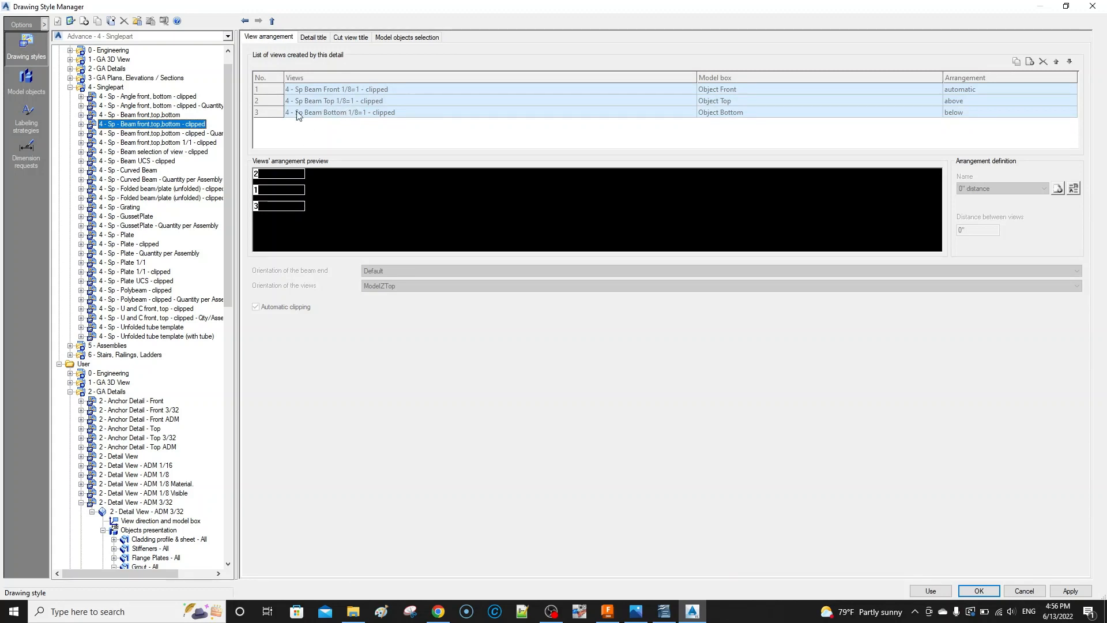
Step: Review the detail title position, format and available title tokens of the 2 - Detail View - ADM 3/32 drawing style
click(194, 136)
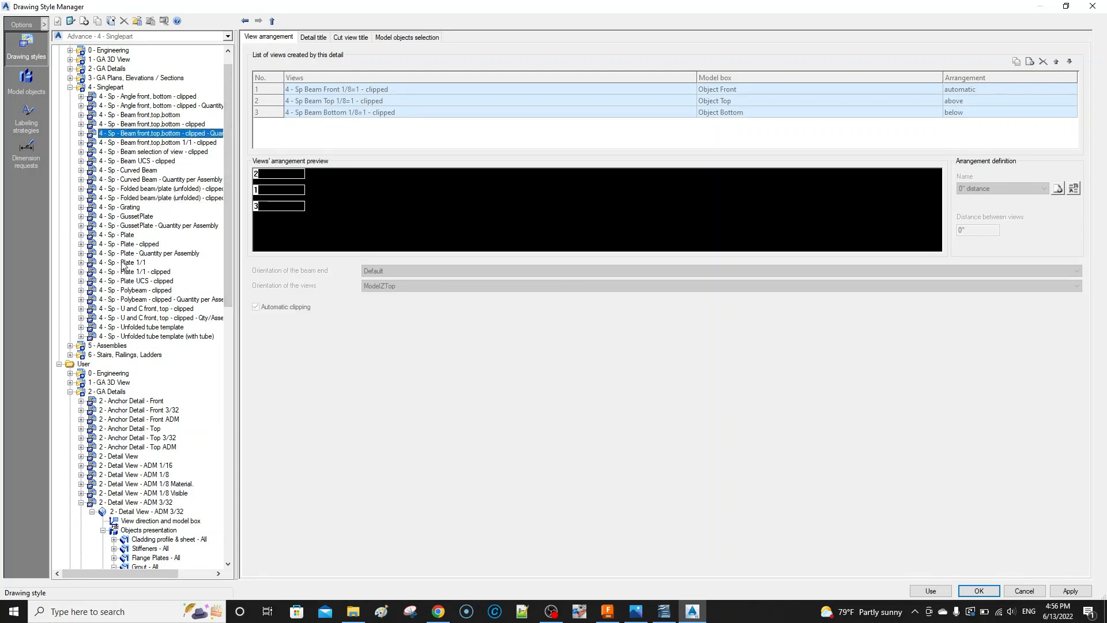
scroll(118, 404, down, 3)
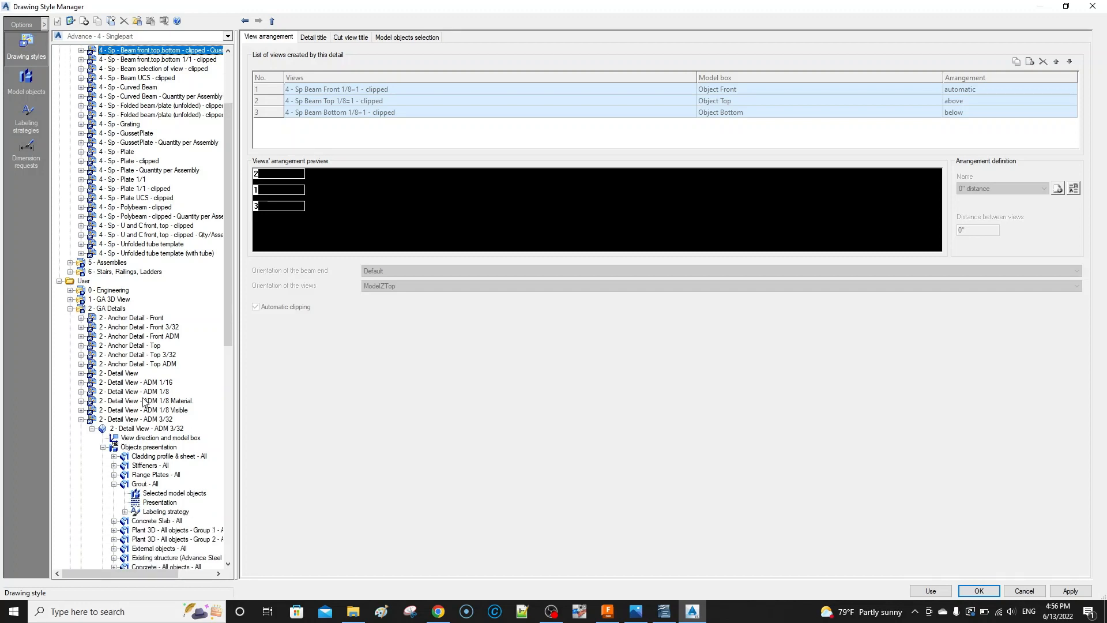
click(140, 420)
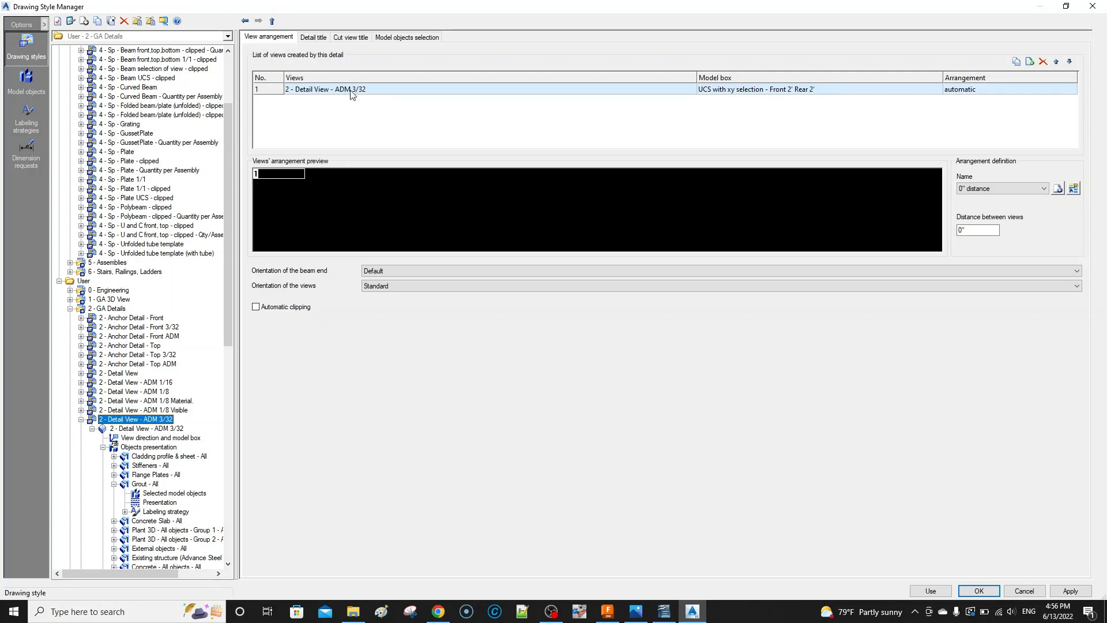
click(318, 38)
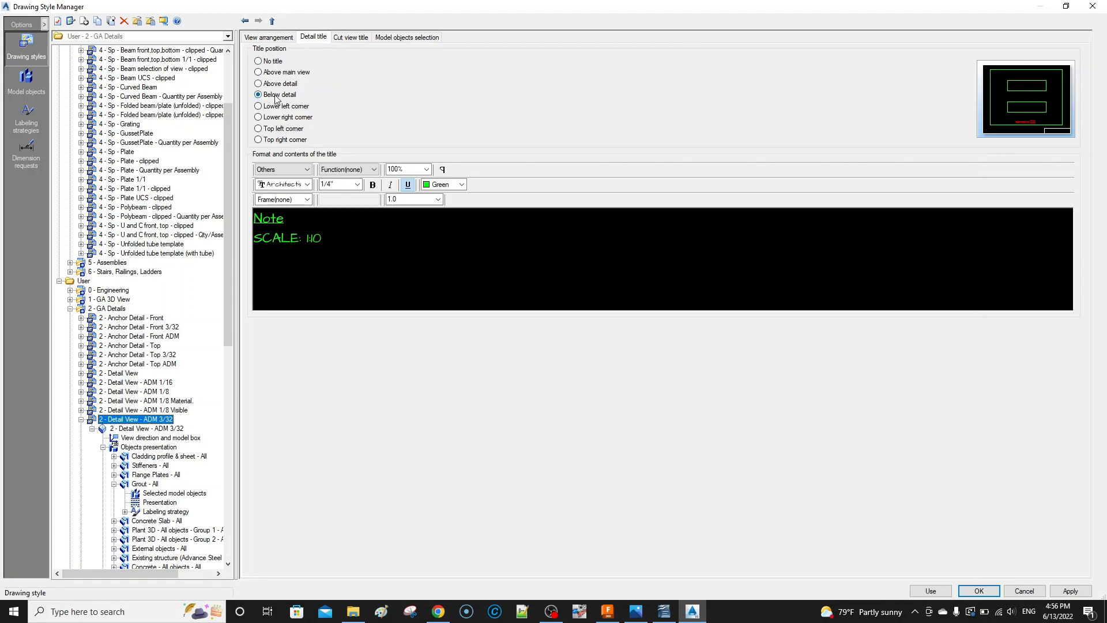
click(271, 223)
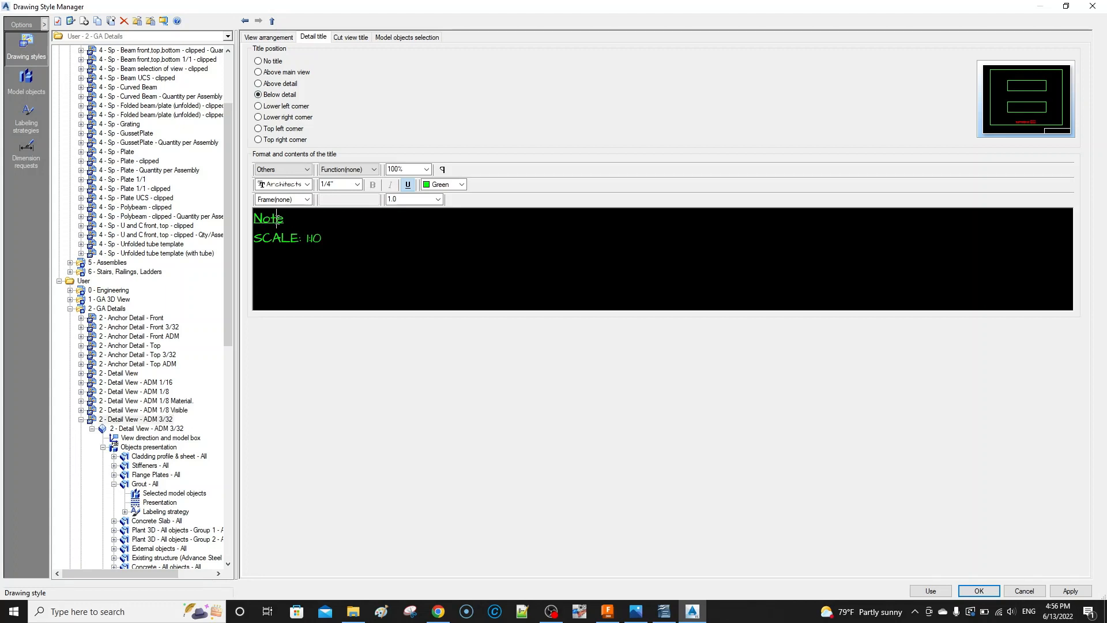
click(291, 170)
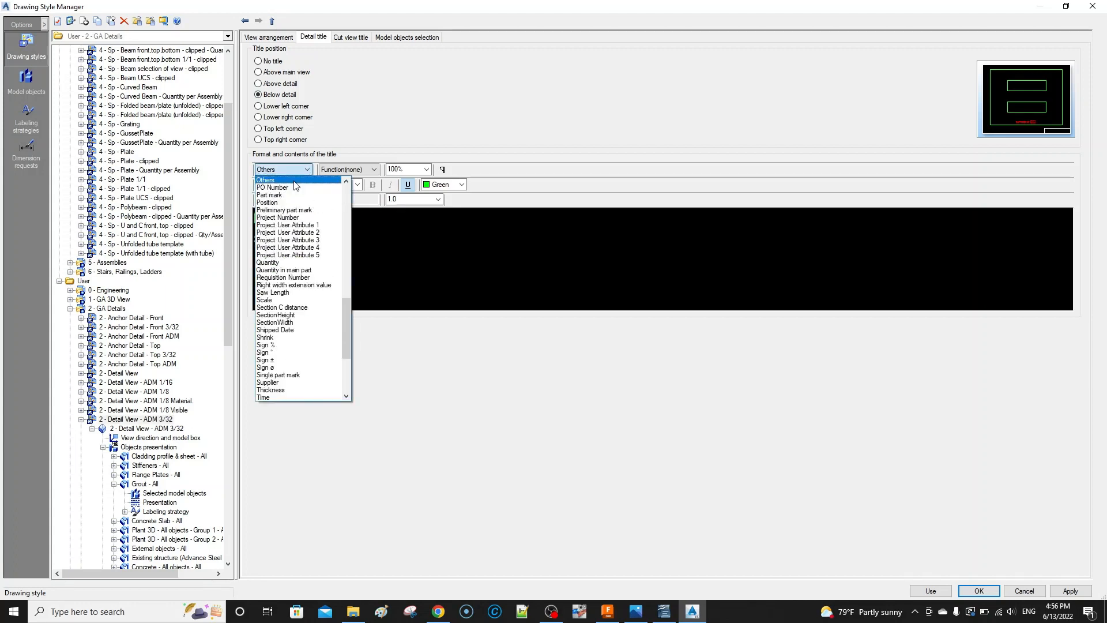
scroll(296, 185, up, 1)
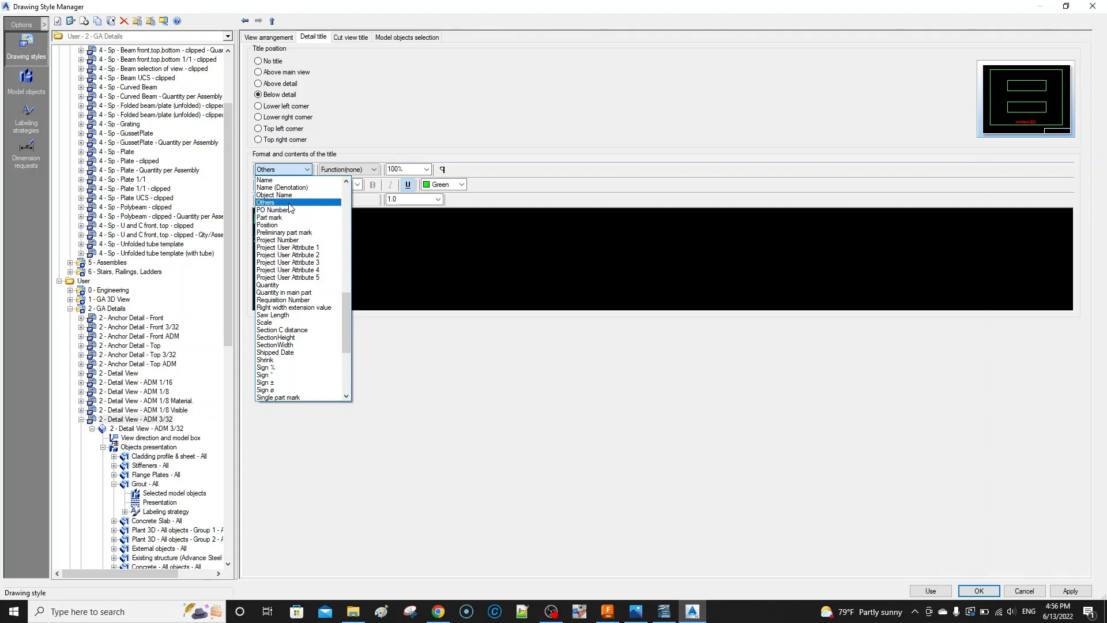
click(432, 153)
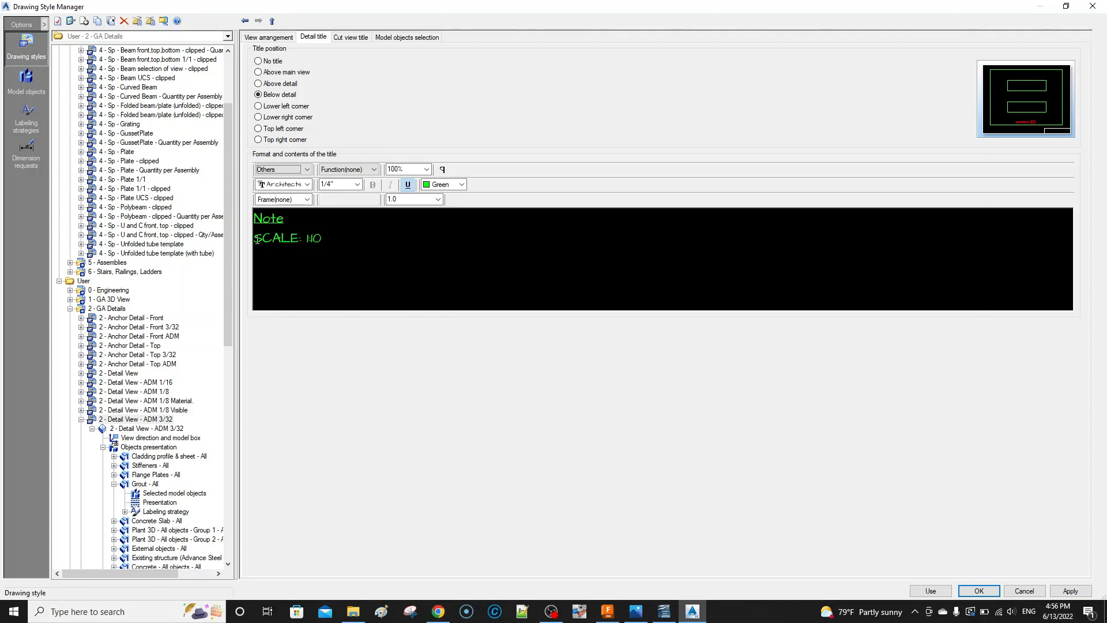
Step: Review the cut view title, model objects selection and view arrangement of the 2 - Detail View - ADM 3/32 drawing style
click(353, 38)
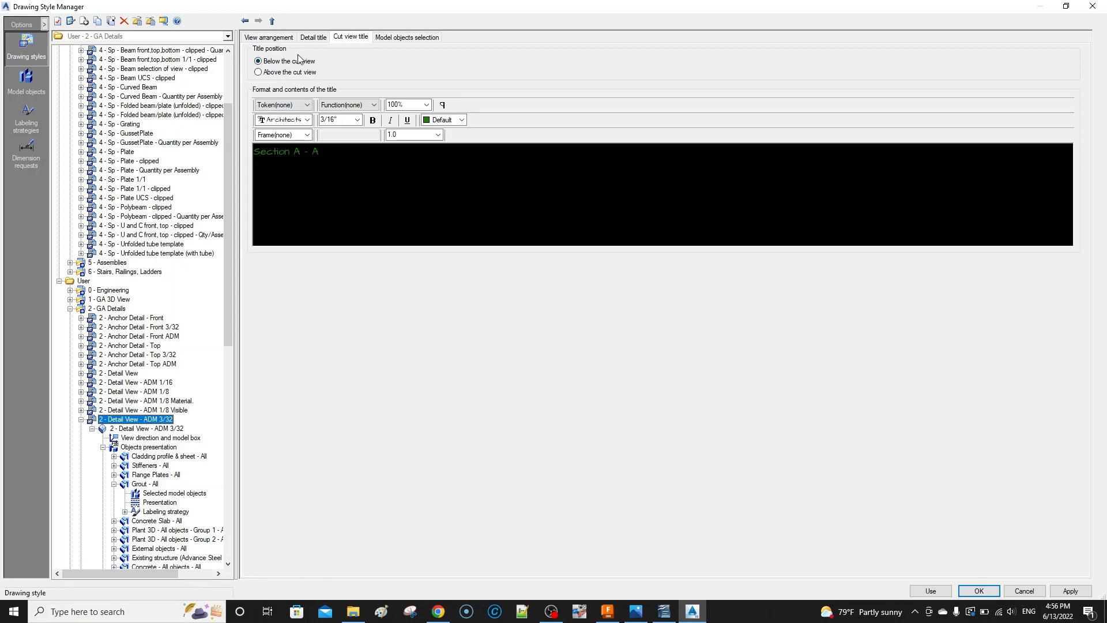
click(399, 38)
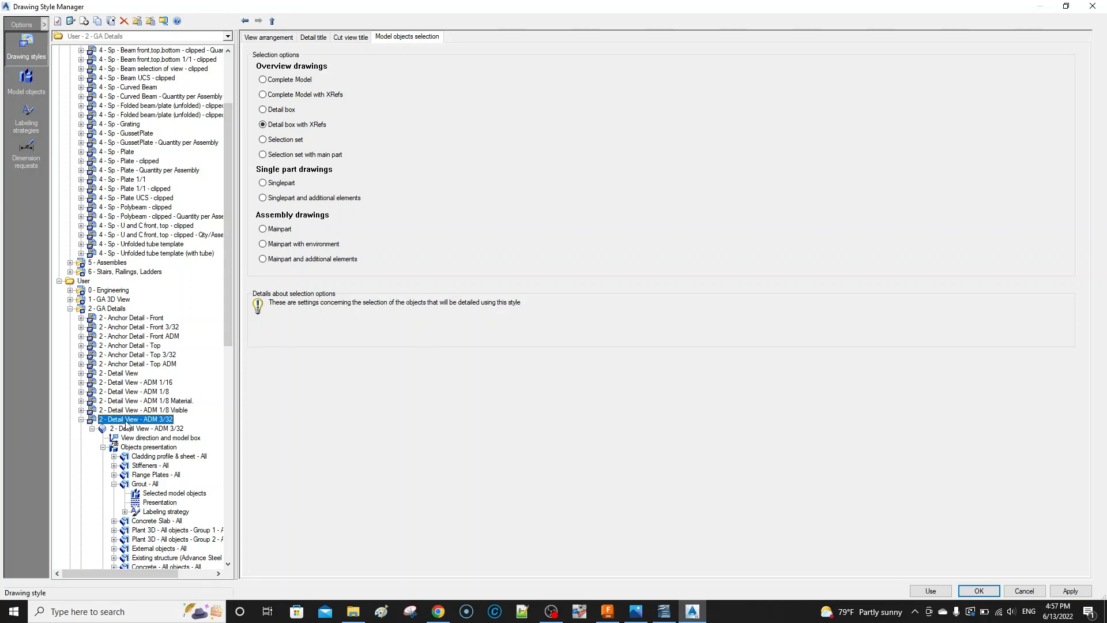
click(264, 39)
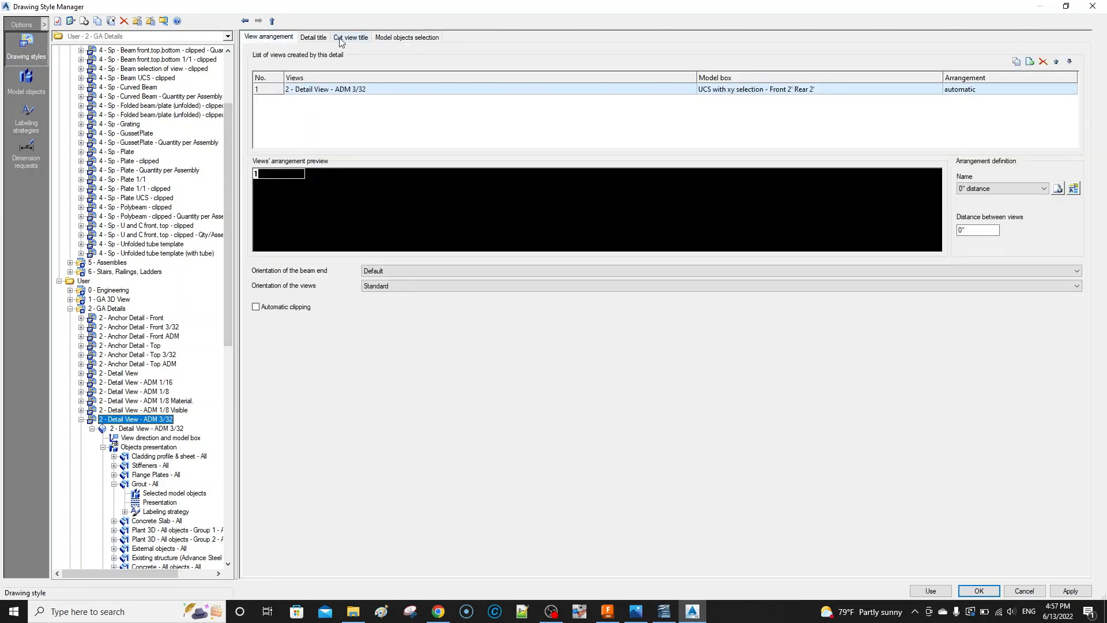
Step: Inspect the definition of the view inside 2 - Detail View - ADM 3/32 and its rename option, keeping the same name
click(92, 428)
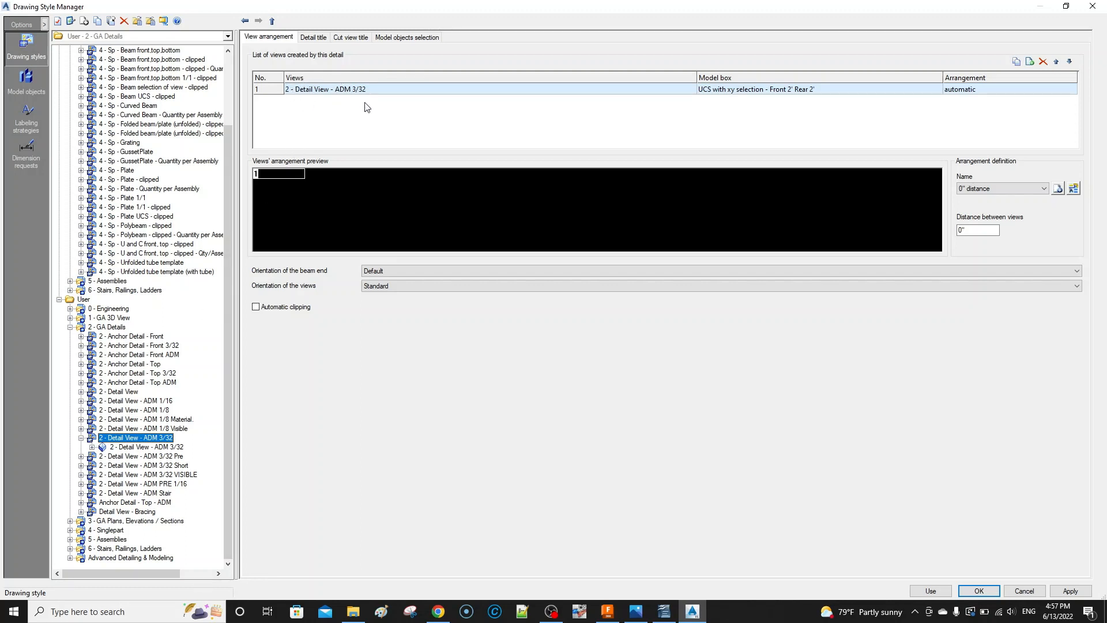
click(112, 449)
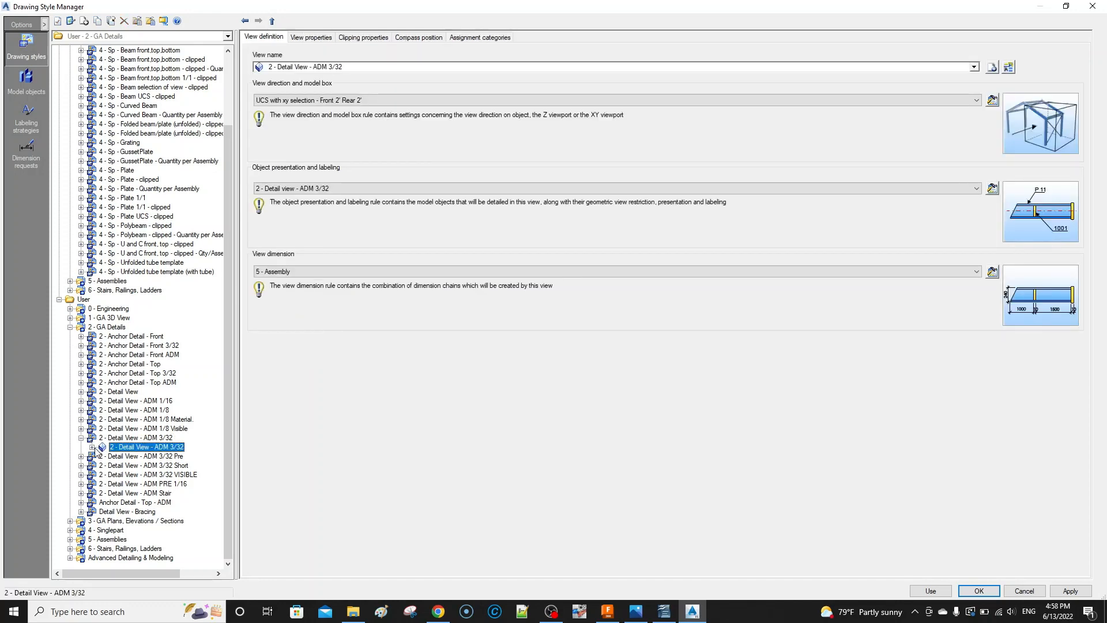
click(93, 447)
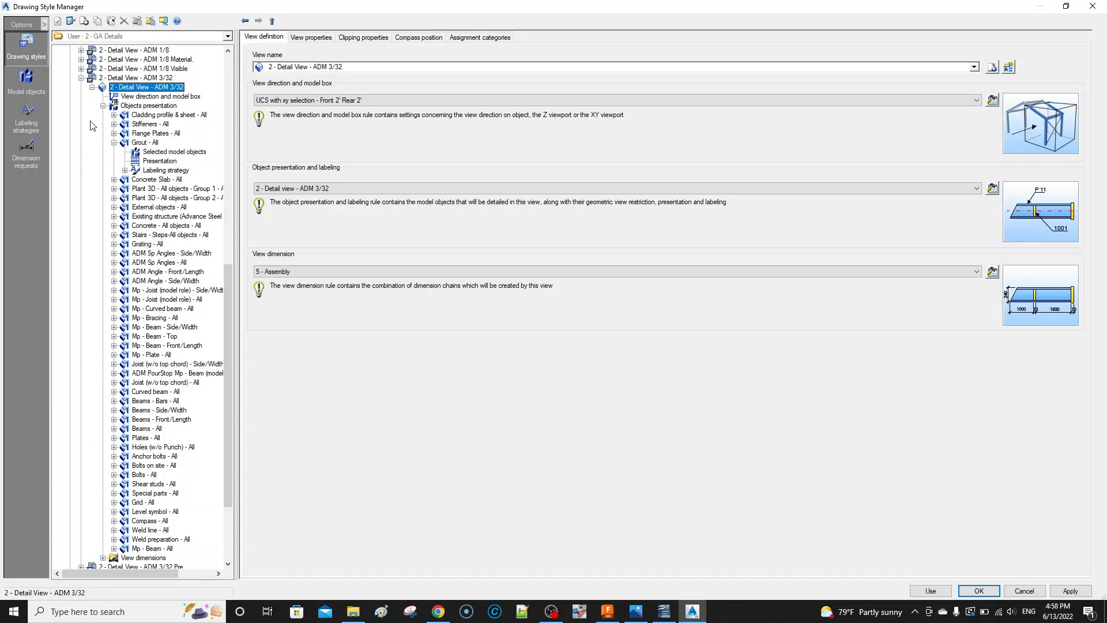
click(103, 106)
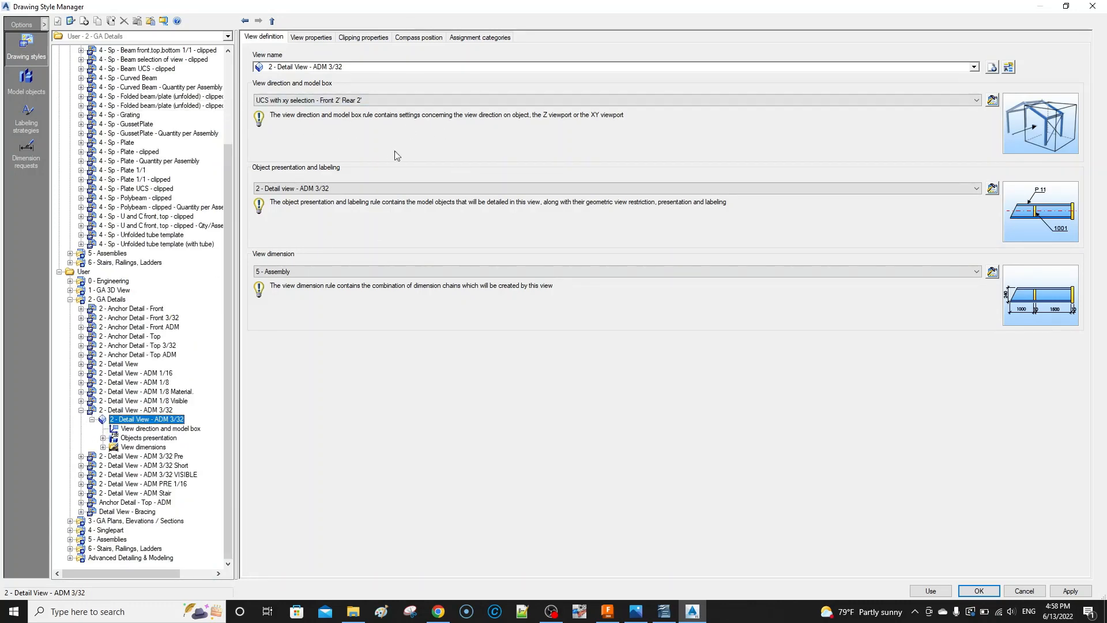
click(92, 421)
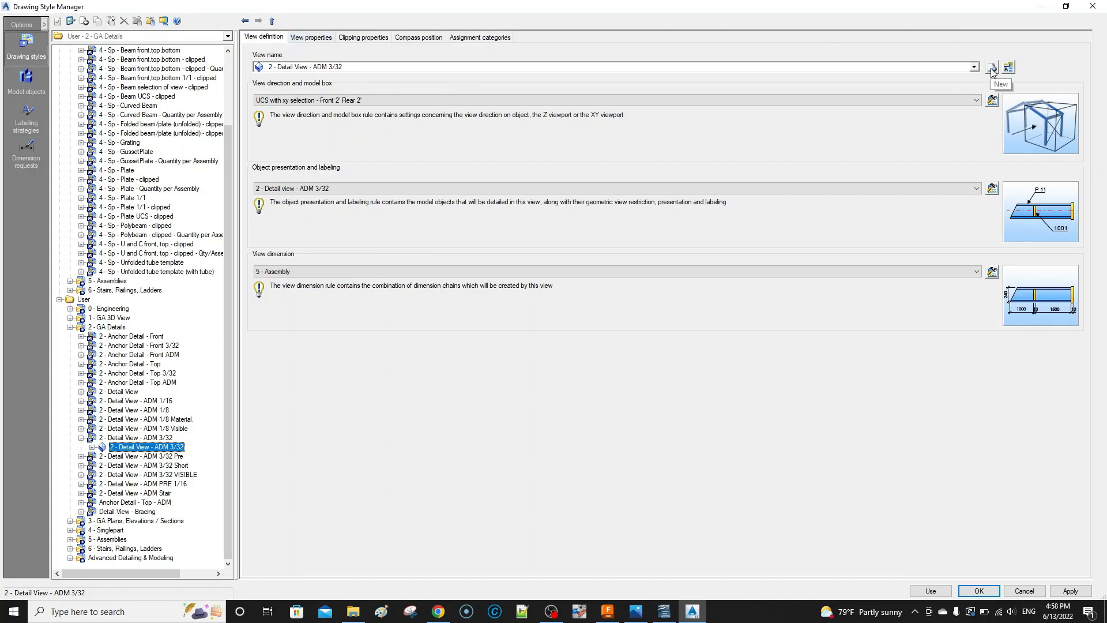
click(1009, 68)
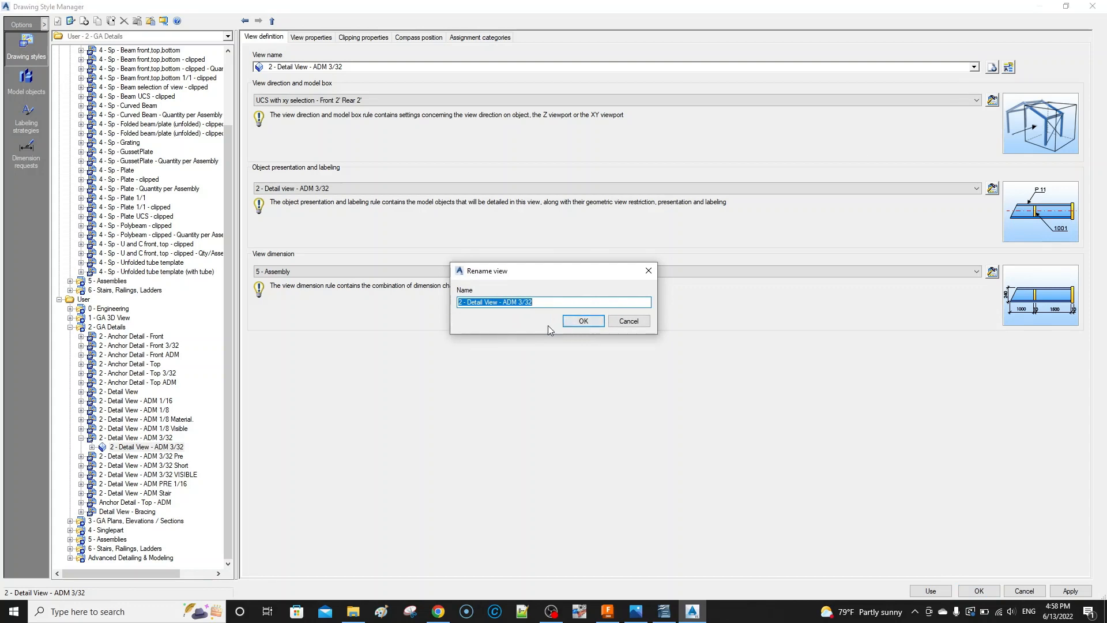
click(596, 321)
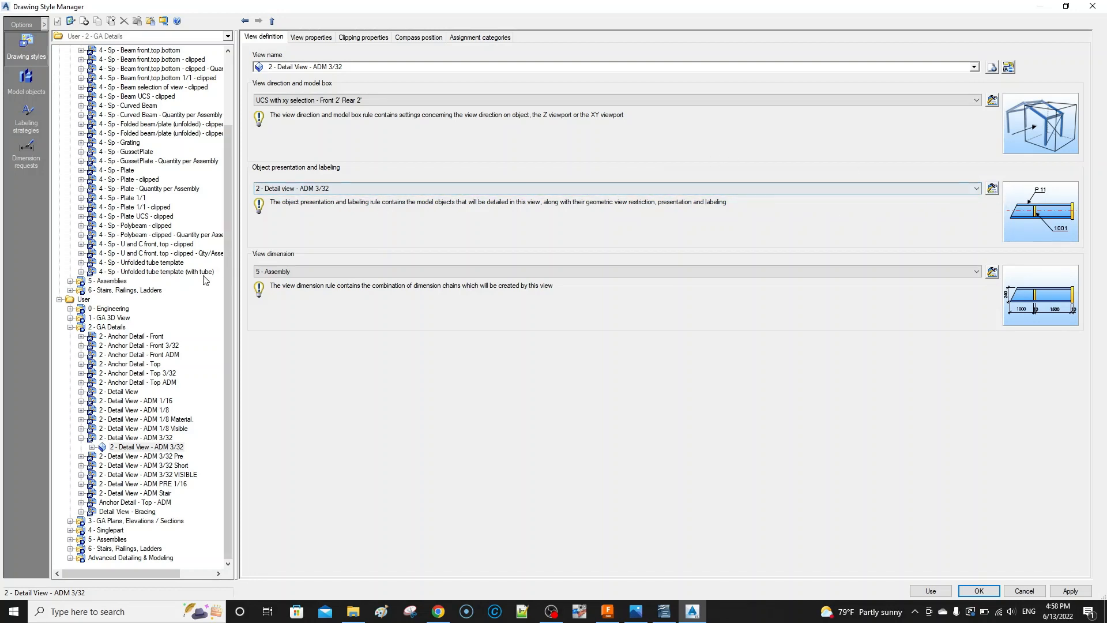
Step: Expand the view's components and browse the object presentation and labeling rule sets, keeping 2 - Detail view - ADM 3/32
click(92, 447)
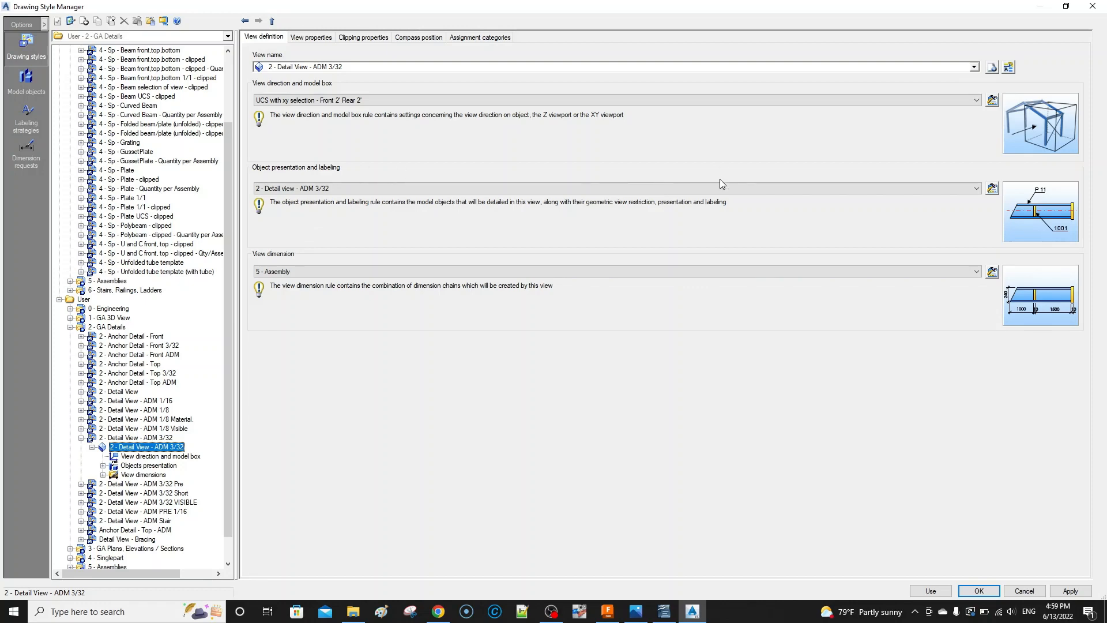
click(976, 189)
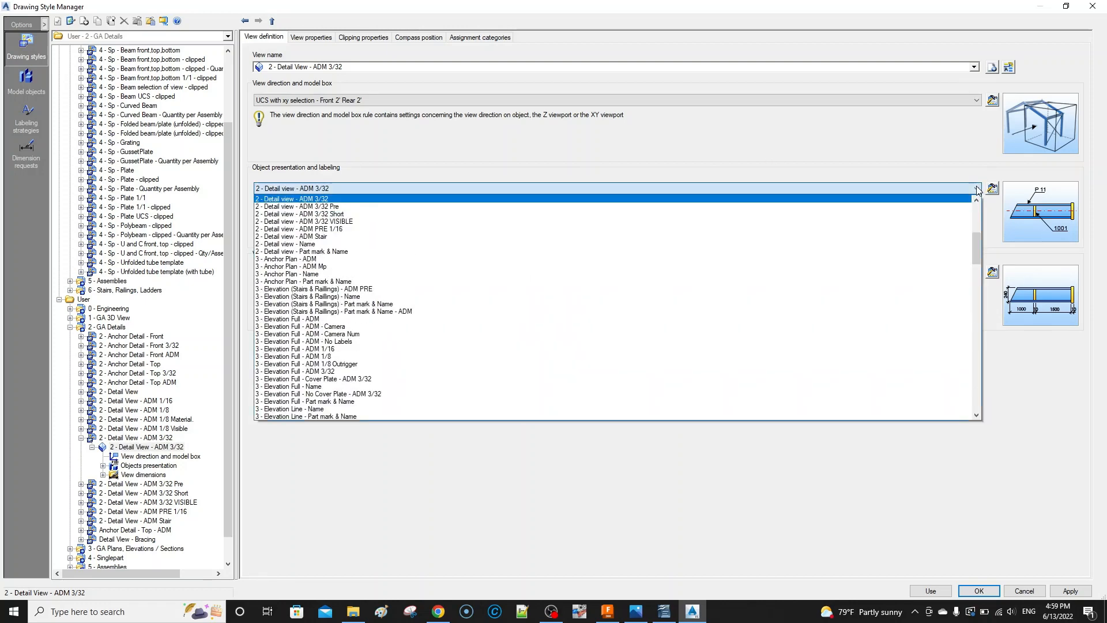
click(305, 134)
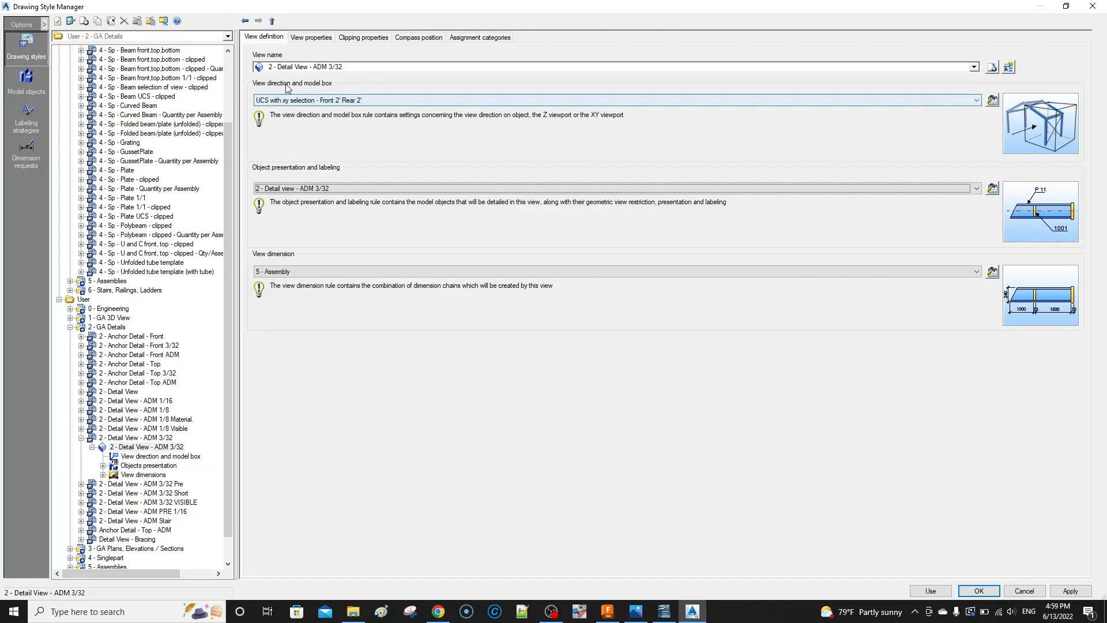
Step: Review the view's scale and arrangement properties, clipping properties, compass position and category assignments
click(305, 39)
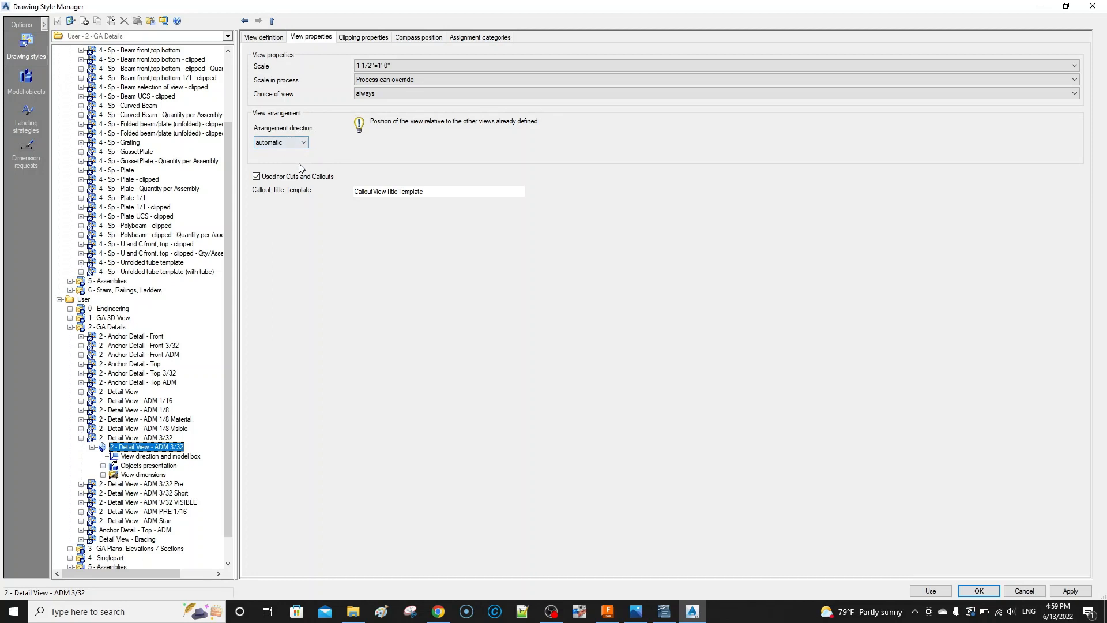
click(367, 38)
click(313, 37)
click(371, 38)
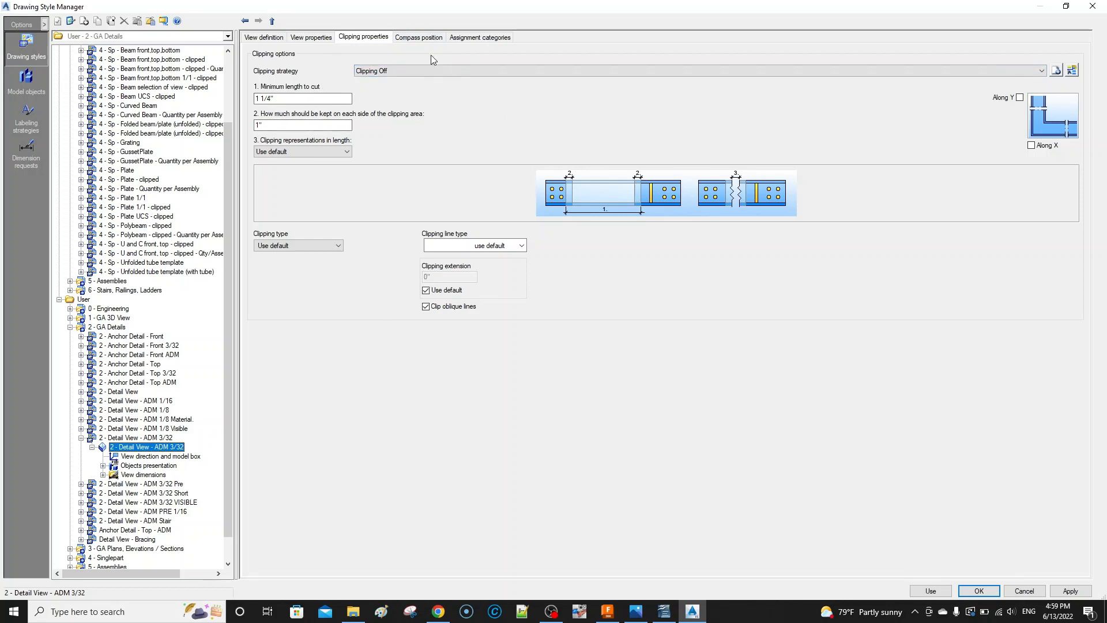
click(428, 37)
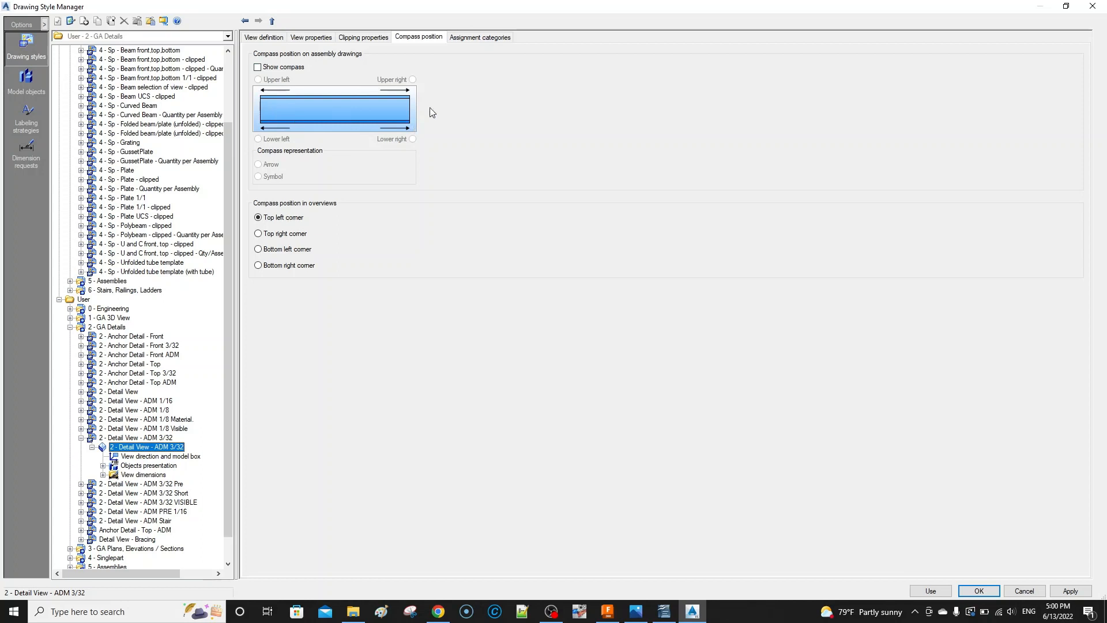
click(477, 38)
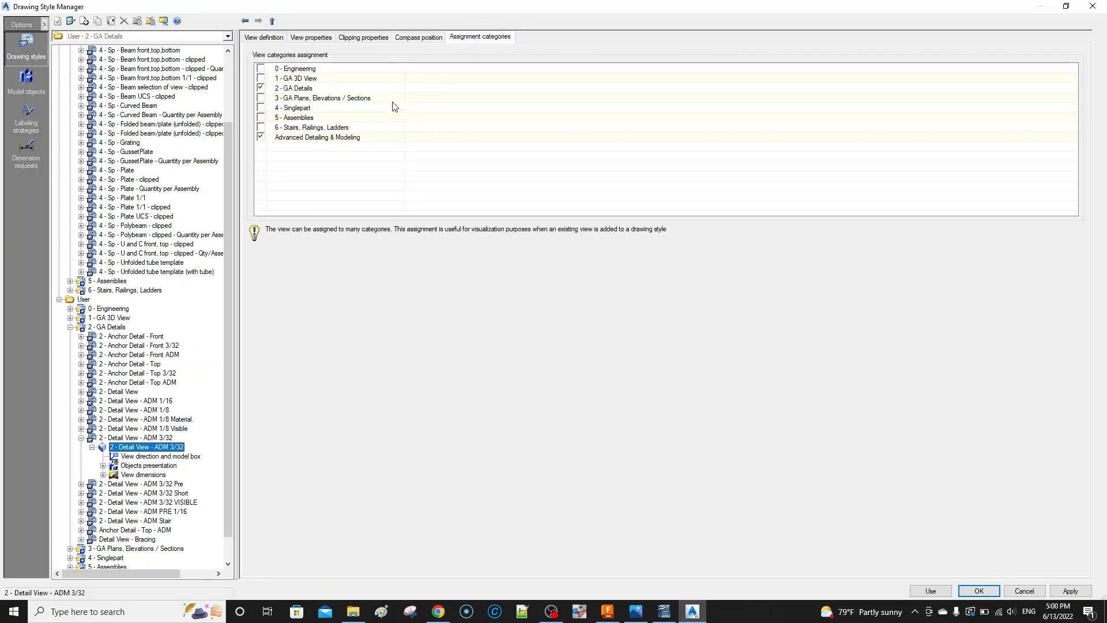
click(261, 138)
Step: Examine the view direction and model box, view dimensions and full objects presentation rule list of the 2 - Detail View - ADM 3/32 view
click(150, 457)
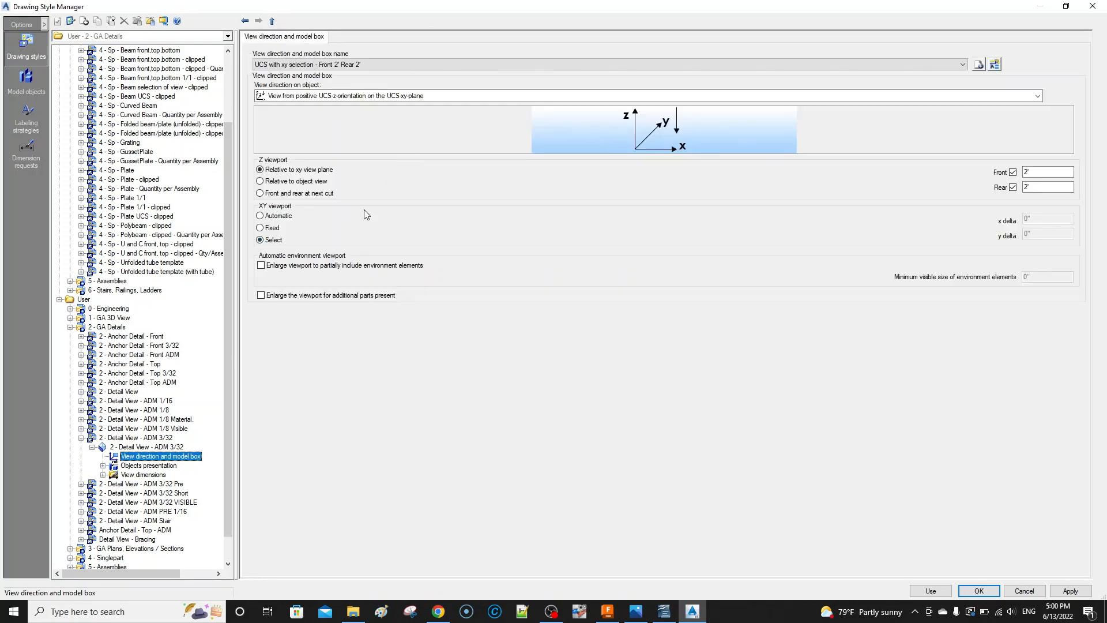
click(150, 466)
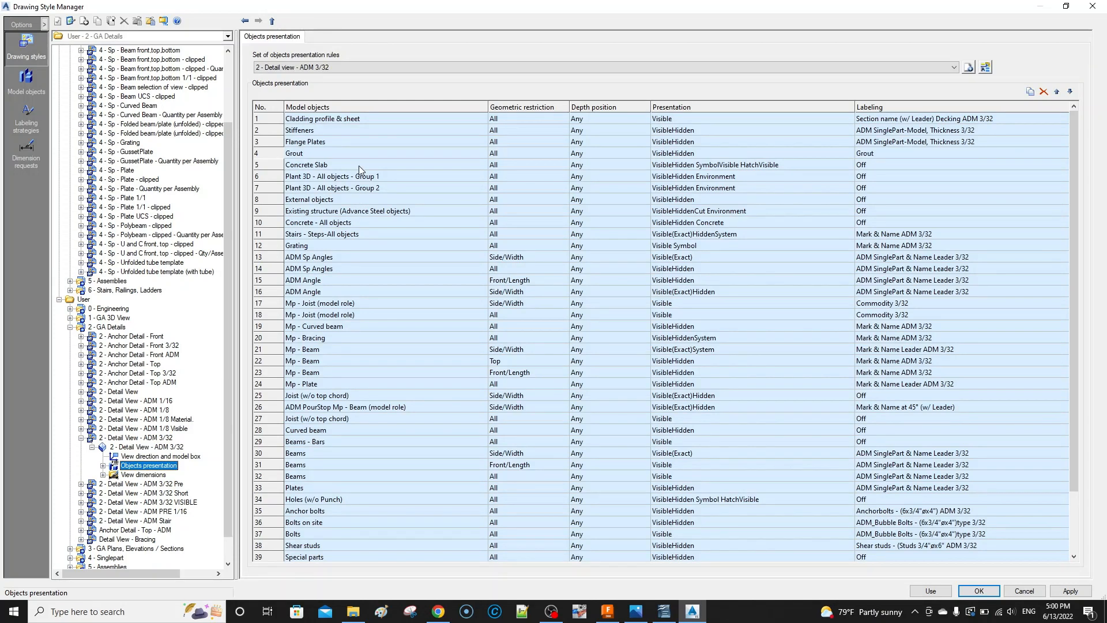
click(133, 475)
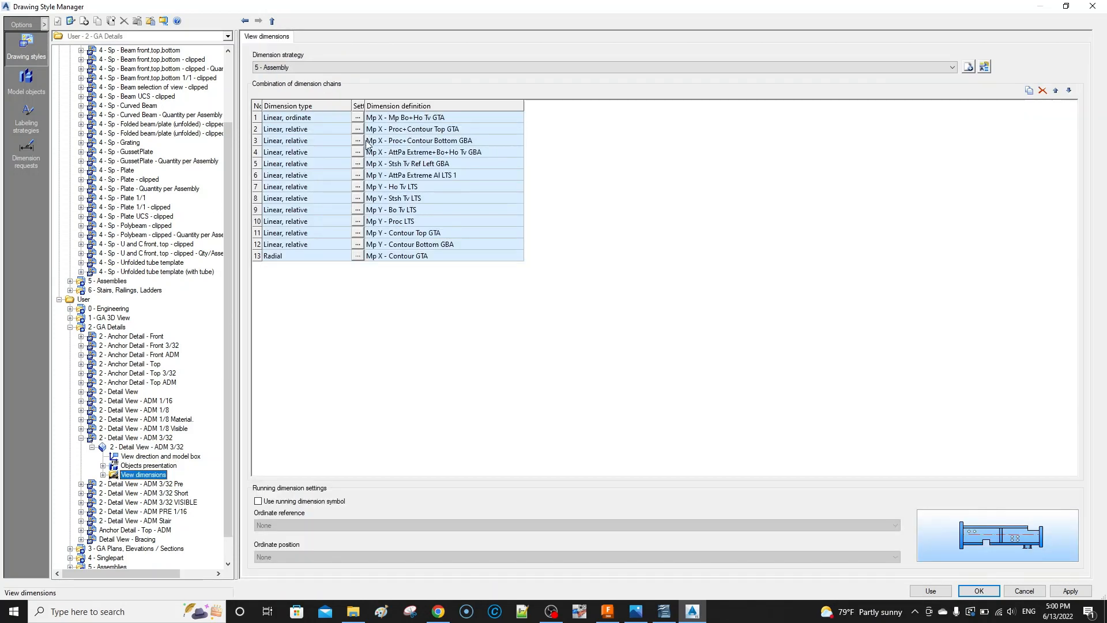
click(151, 467)
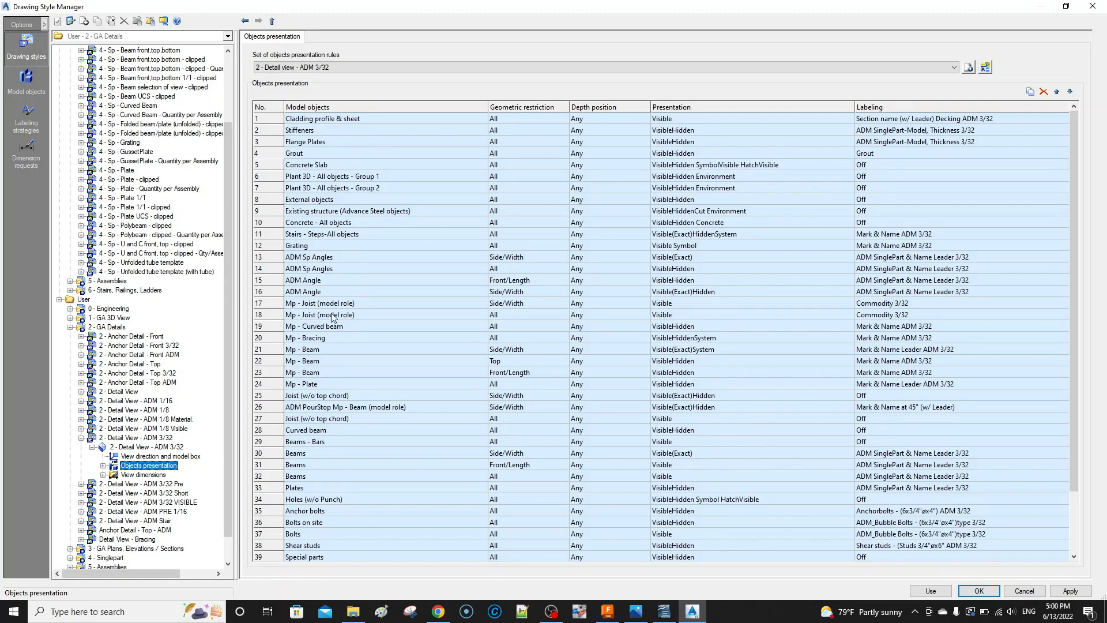
scroll(332, 314, down, 3)
scroll(333, 314, up, 3)
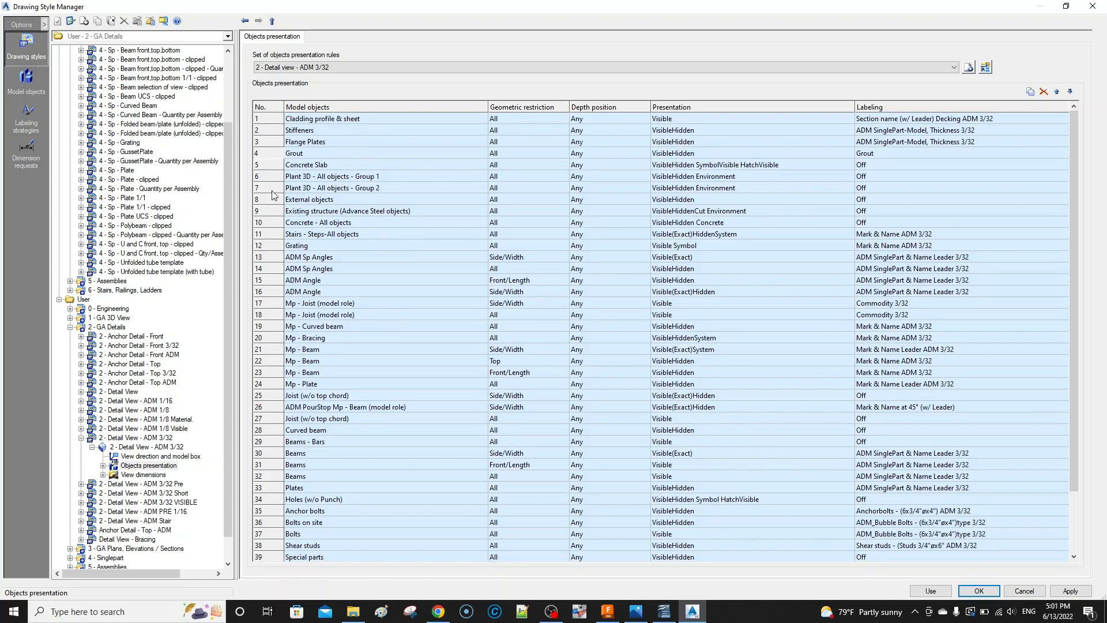
Step: Compare the objects presentation rules for Stiffeners, Flange Plates and the Mp - Beam entries restricted to Side/Width, Top and Front/Length
click(273, 132)
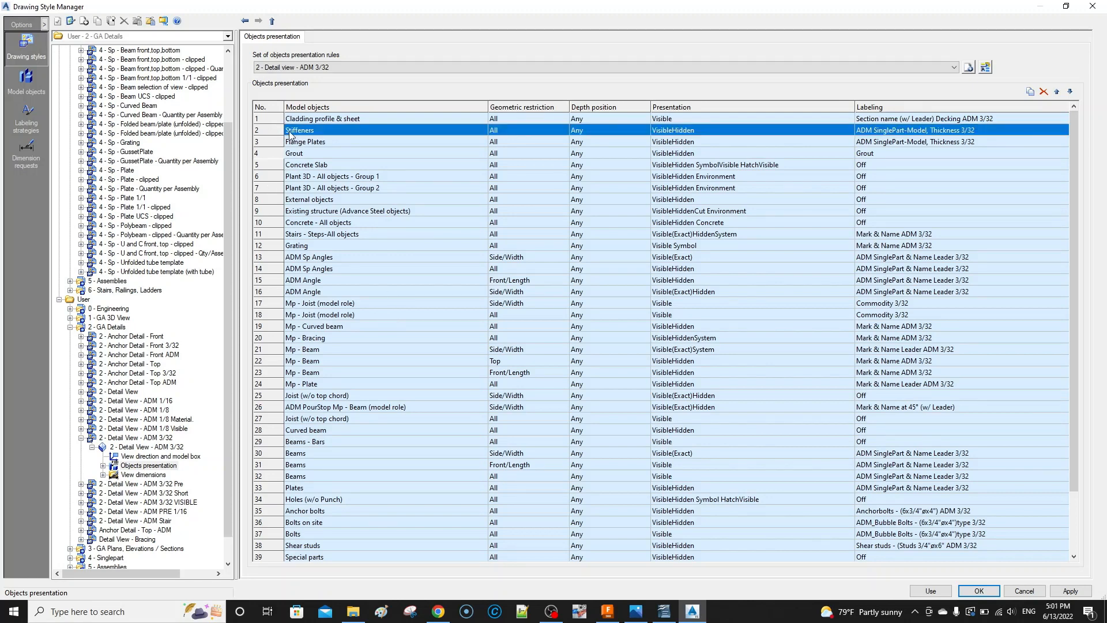
click(275, 142)
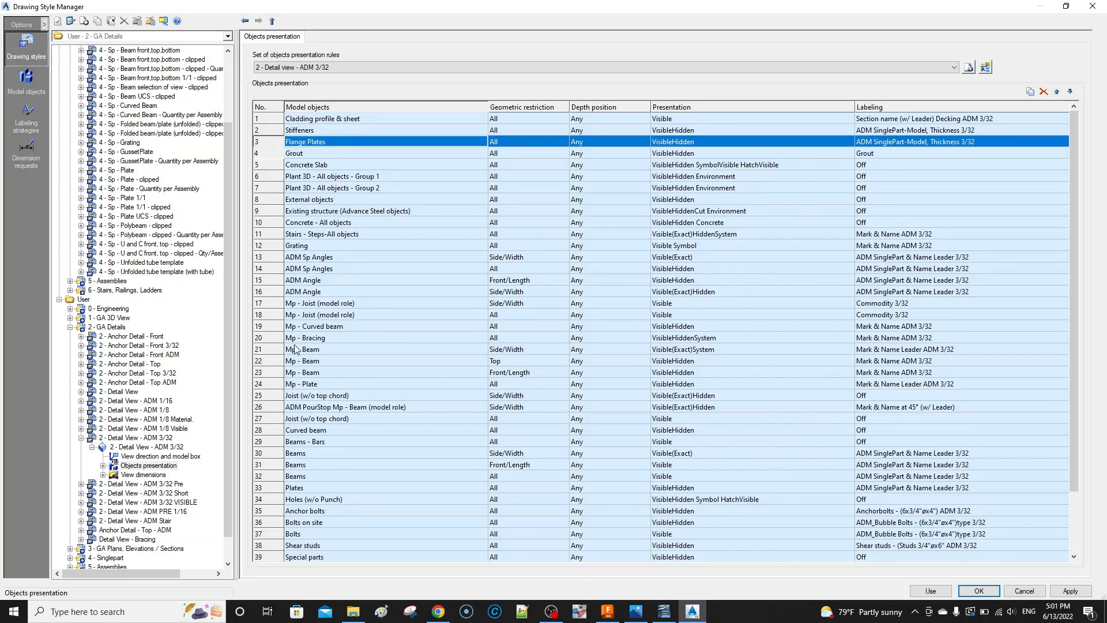
click(275, 350)
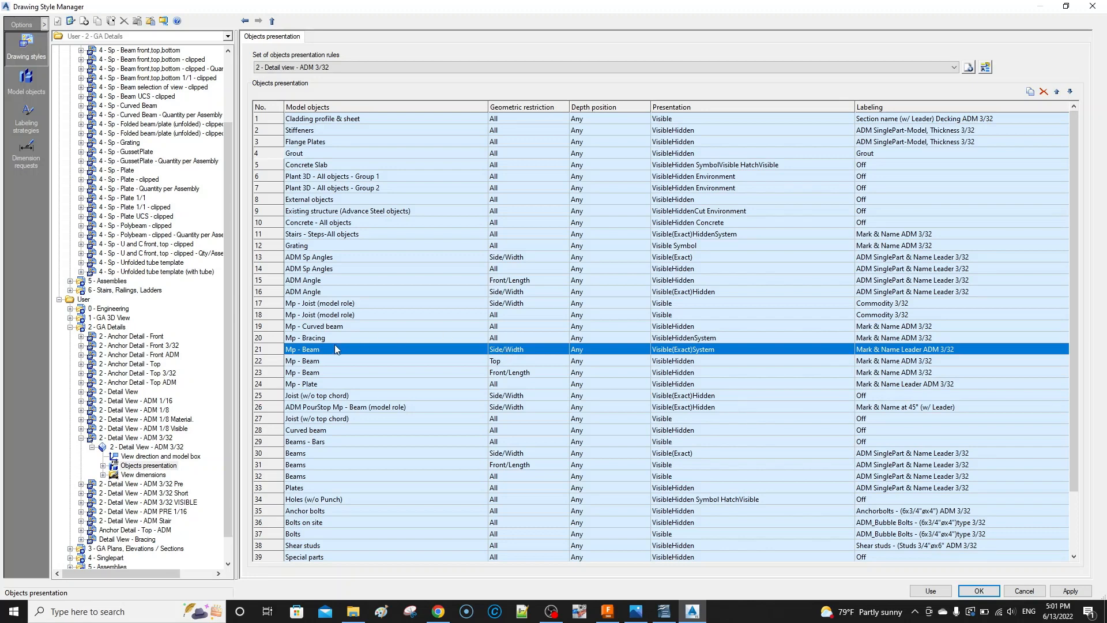
click(328, 361)
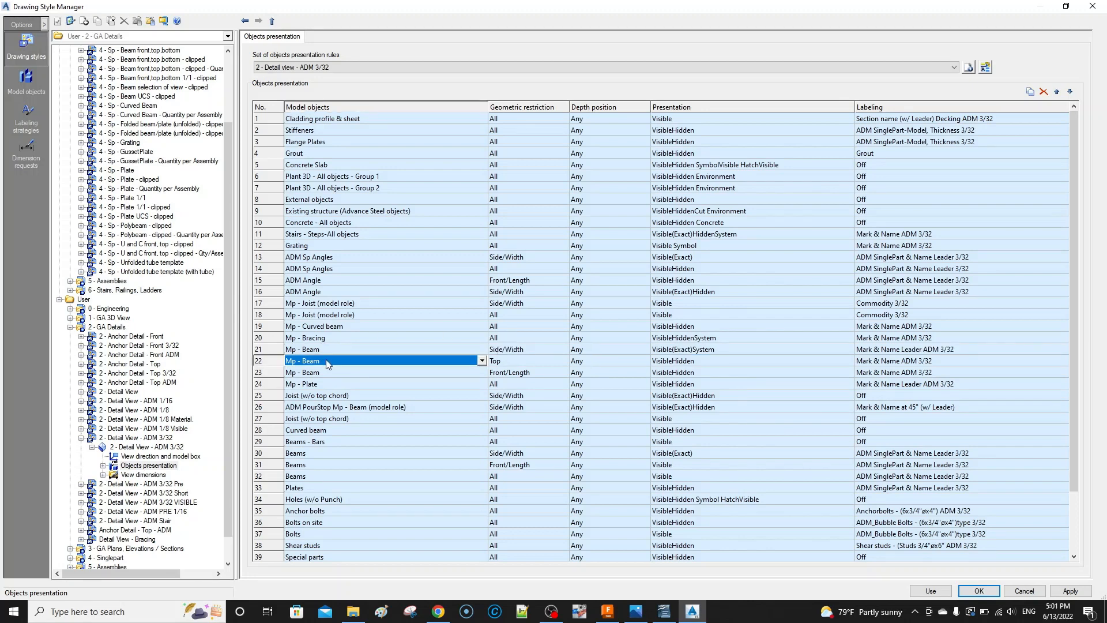
click(281, 376)
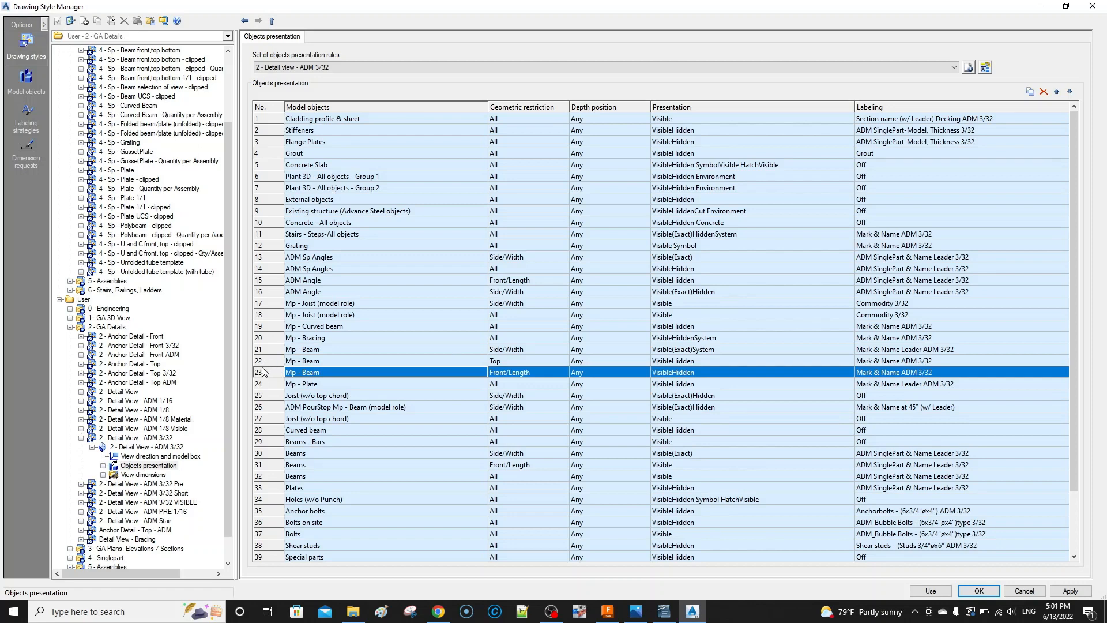
Step: Open the Beams rule restricted to Front/Length and inspect the definition of its selected model objects
click(275, 467)
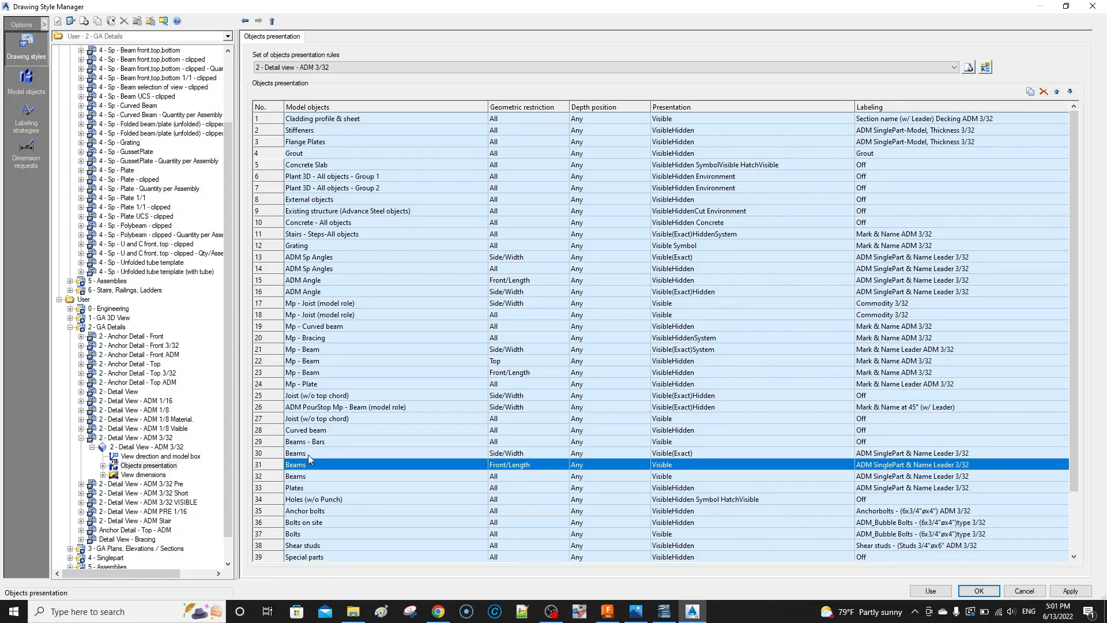
double_click(277, 465)
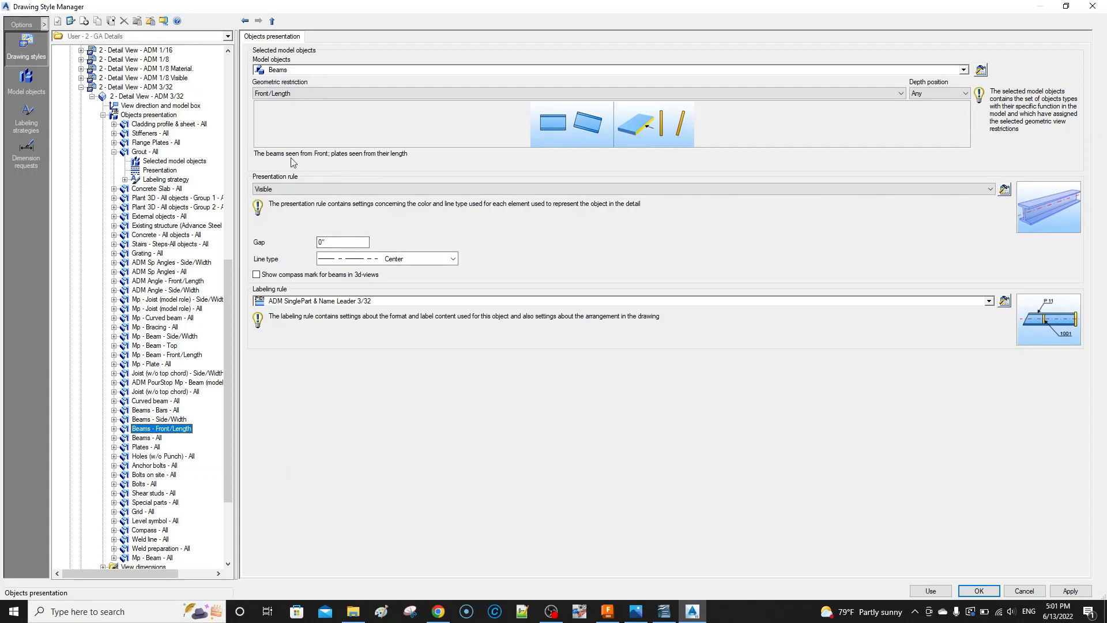
click(113, 428)
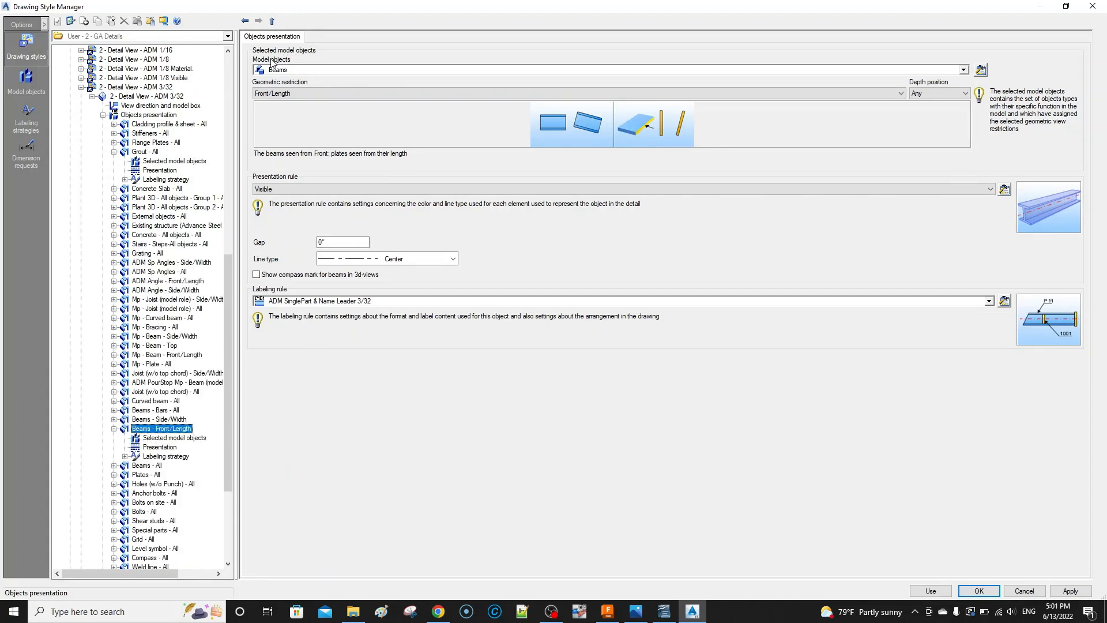
click(983, 70)
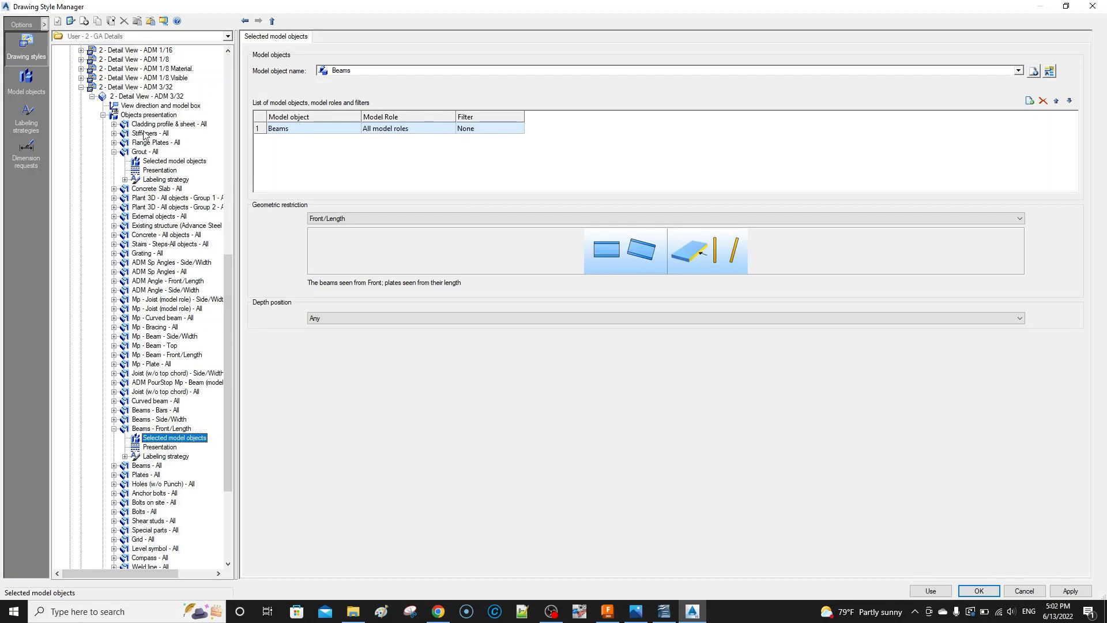
Step: Return to the detail view's objects presentation rules and compare the ADM Angle, ADM Sp Angles, Mp - Beam and Beams entries
click(114, 152)
click(149, 115)
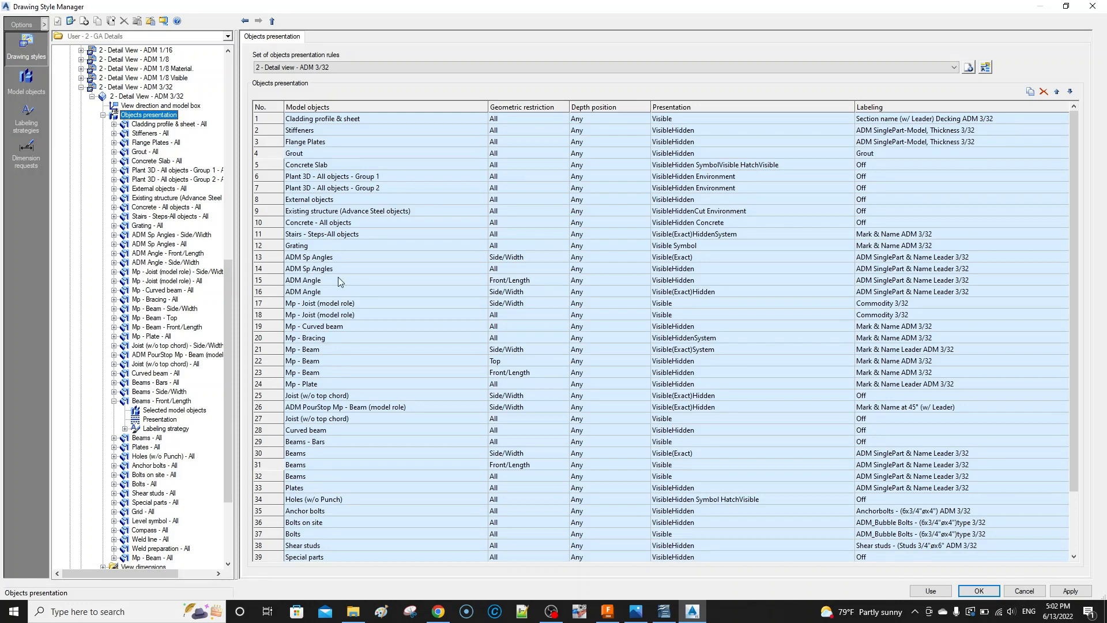
click(268, 281)
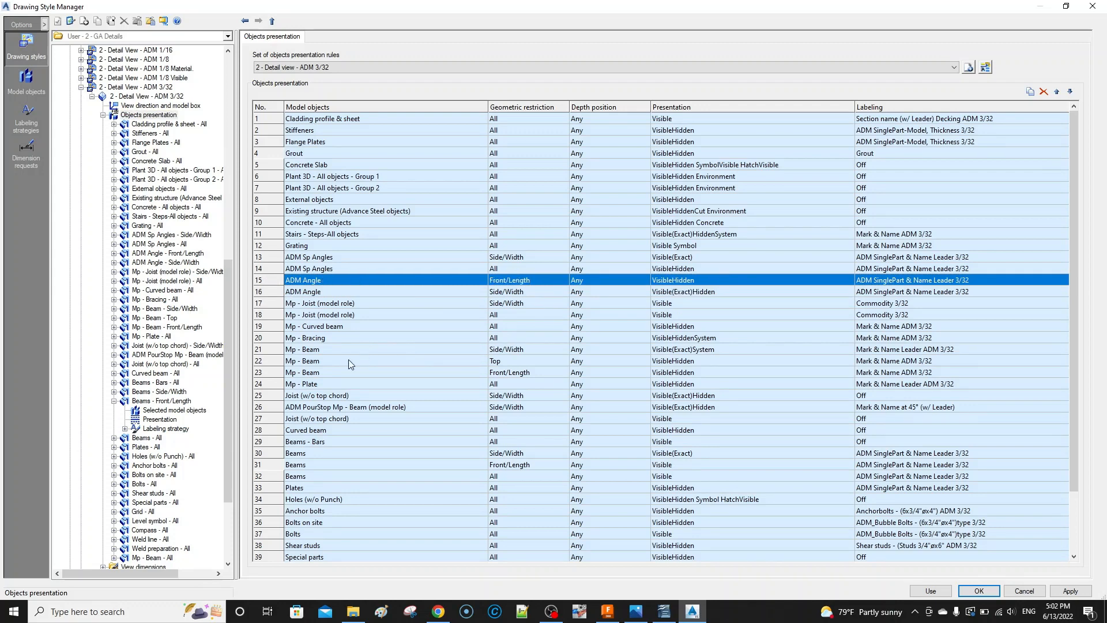
click(276, 374)
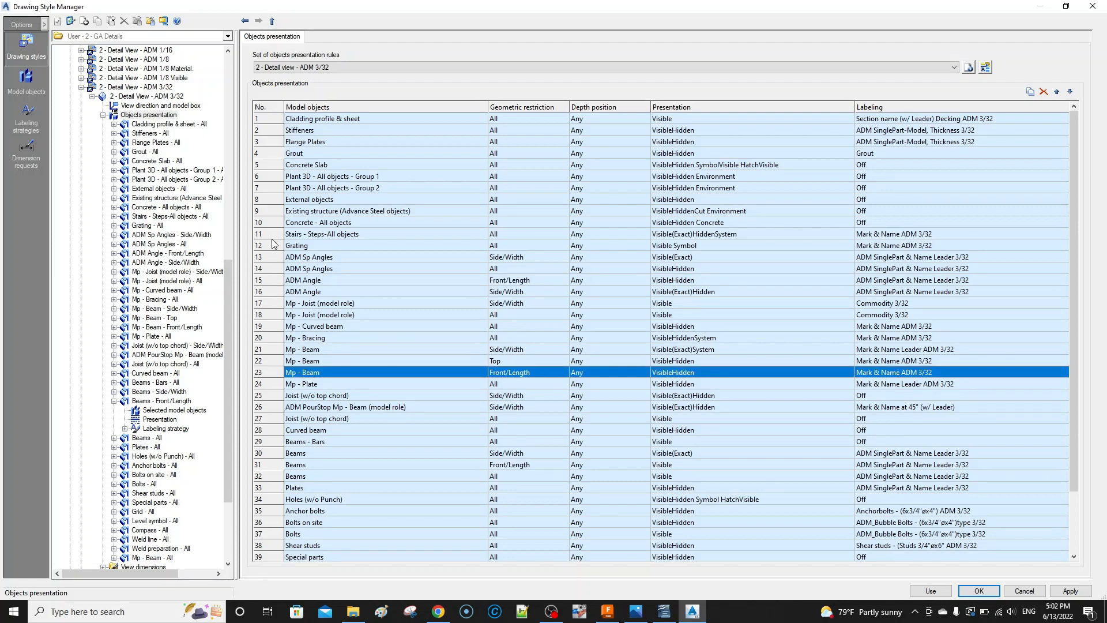
click(269, 269)
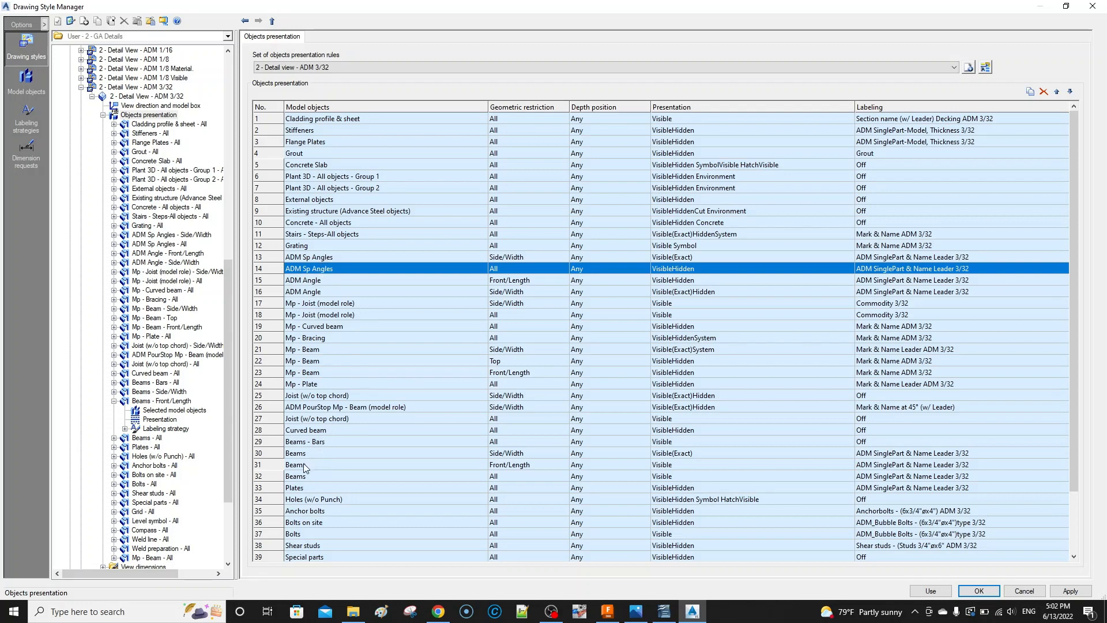
click(276, 468)
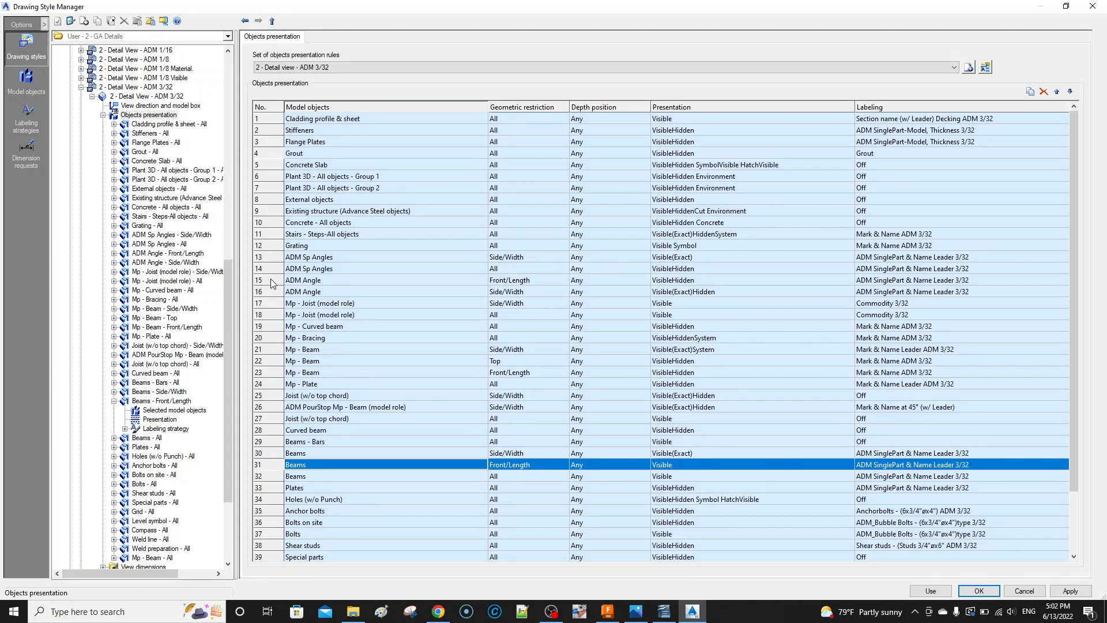
scroll(337, 335, down, 3)
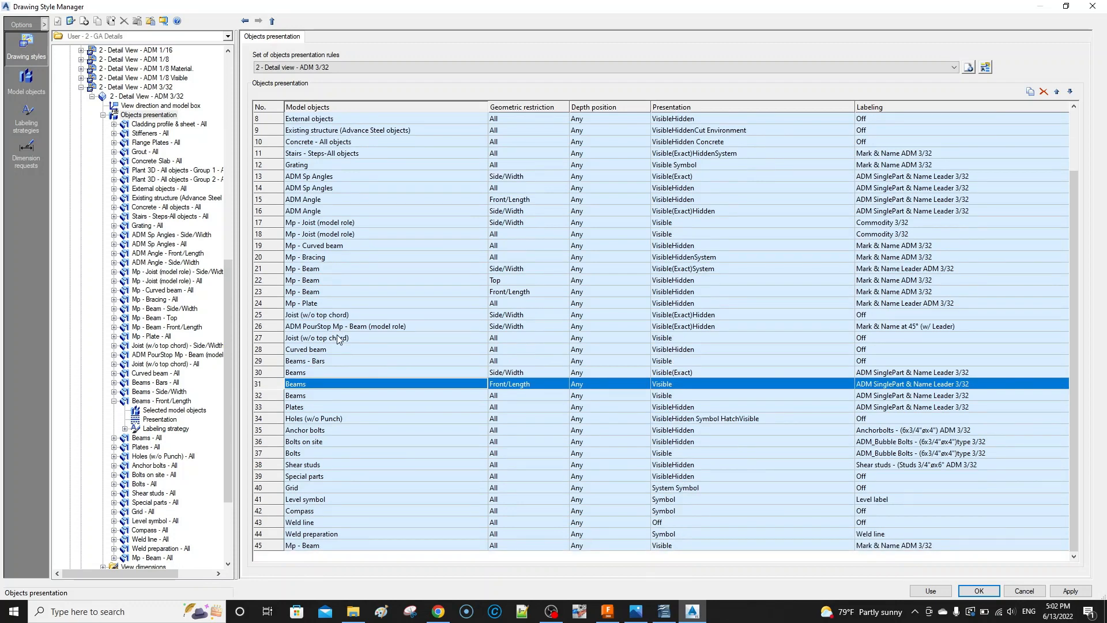
scroll(335, 379, up, 3)
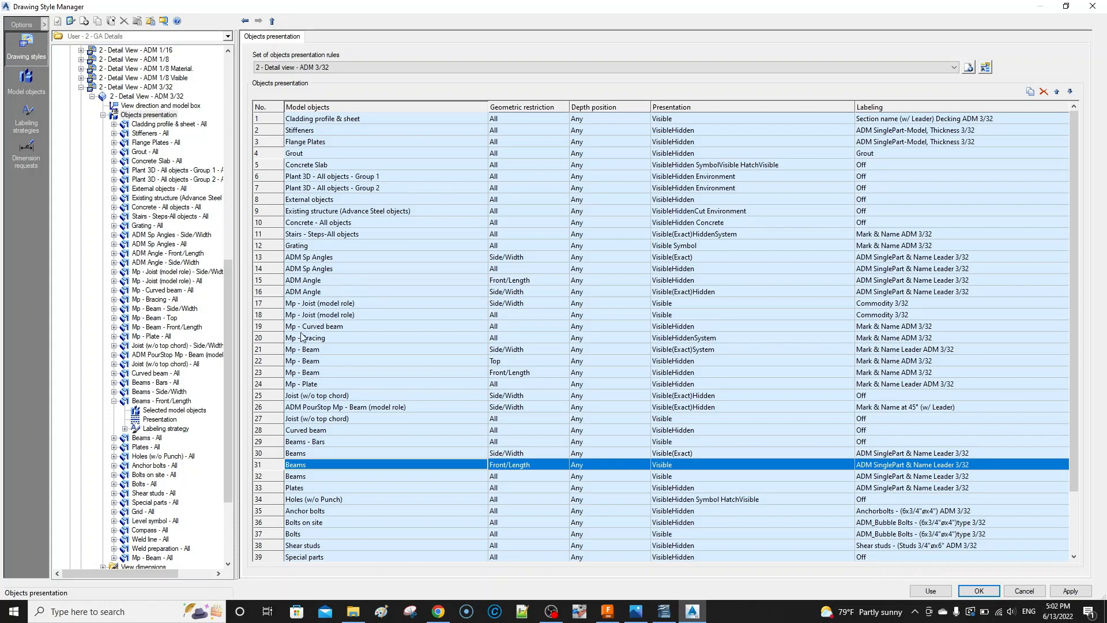
click(274, 349)
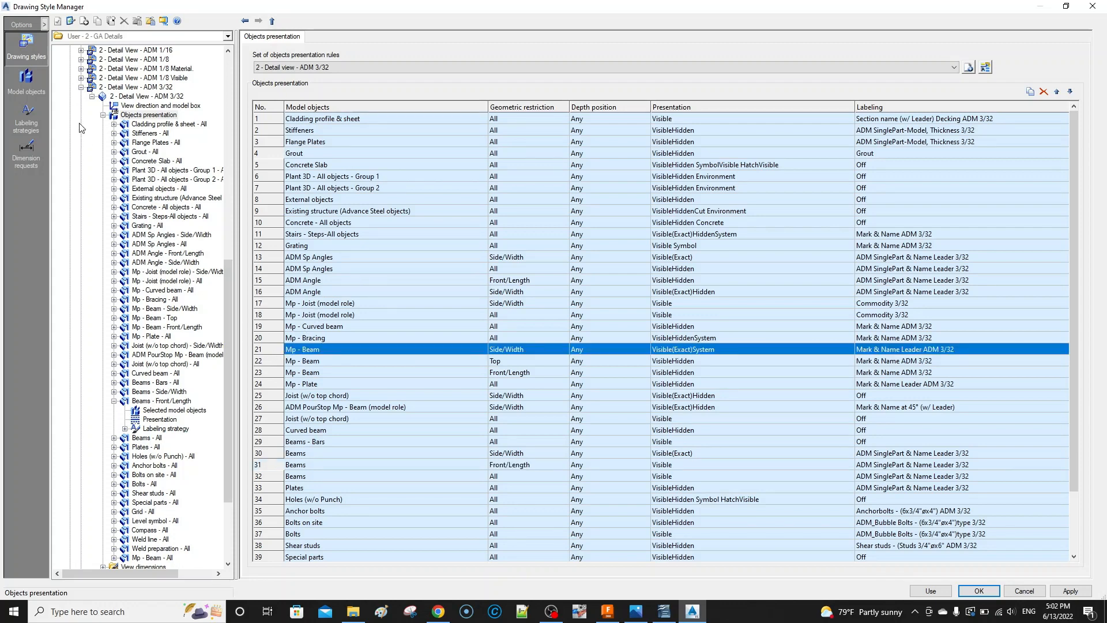
Step: Show the objects presentation rules of 3 - Plan View - ADM 3/32 in the user GA Plans, Elevations / Sections category
click(81, 87)
scroll(144, 185, up, 1)
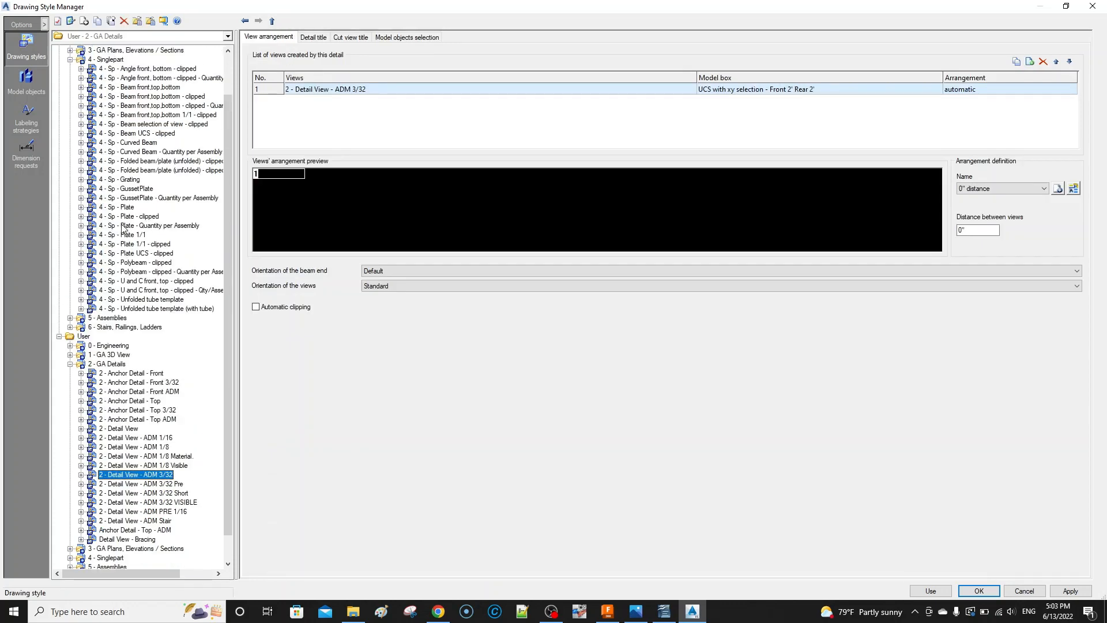
click(69, 364)
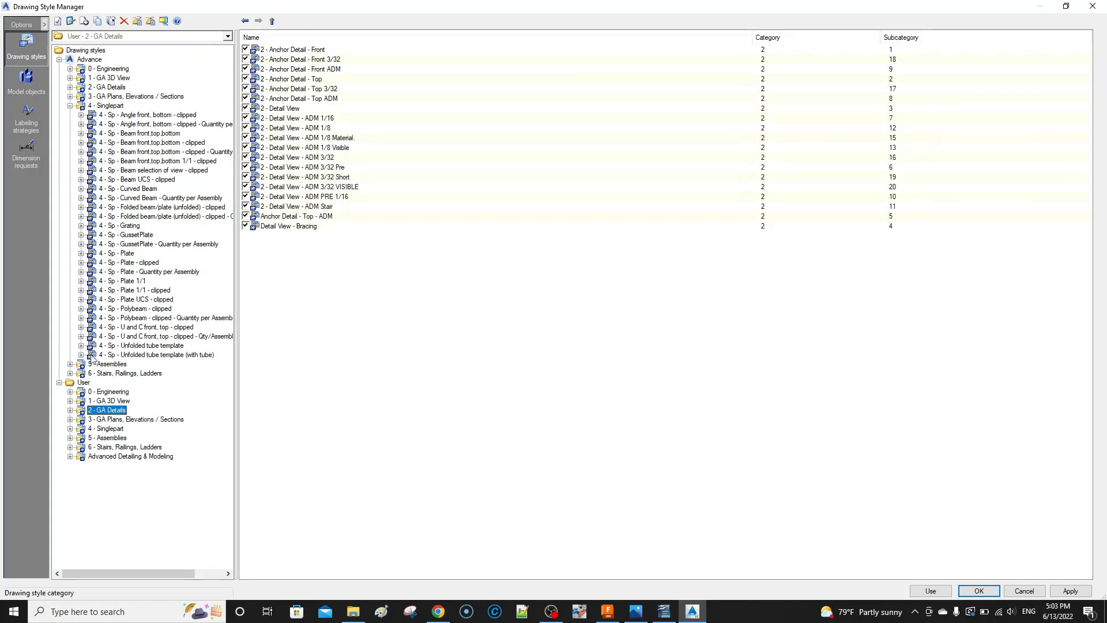
click(70, 419)
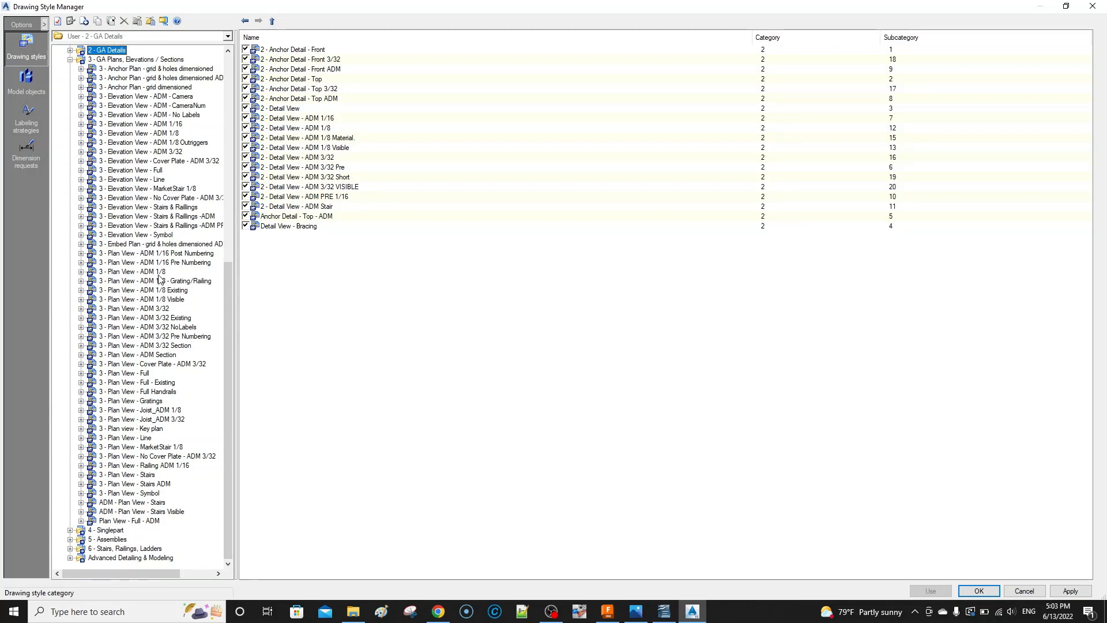
click(163, 309)
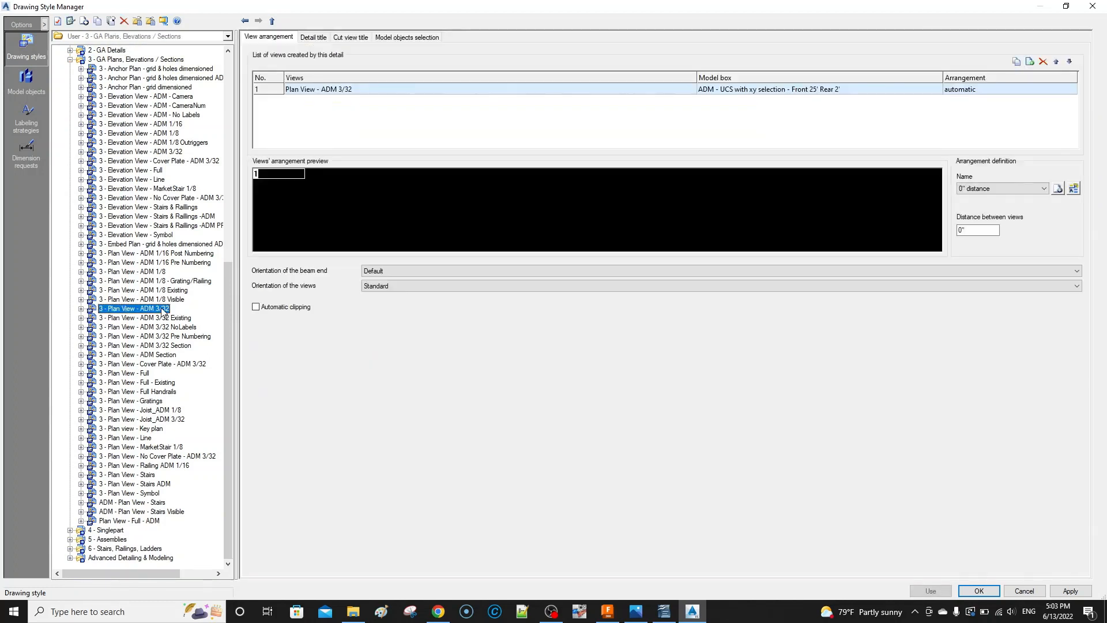
click(82, 309)
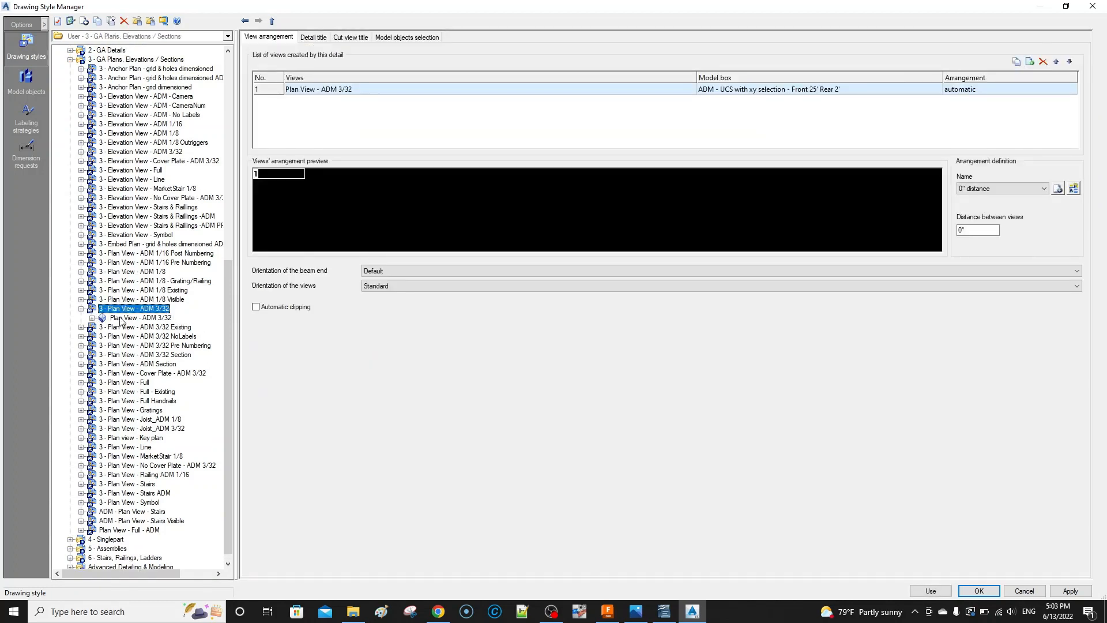
click(92, 318)
click(139, 337)
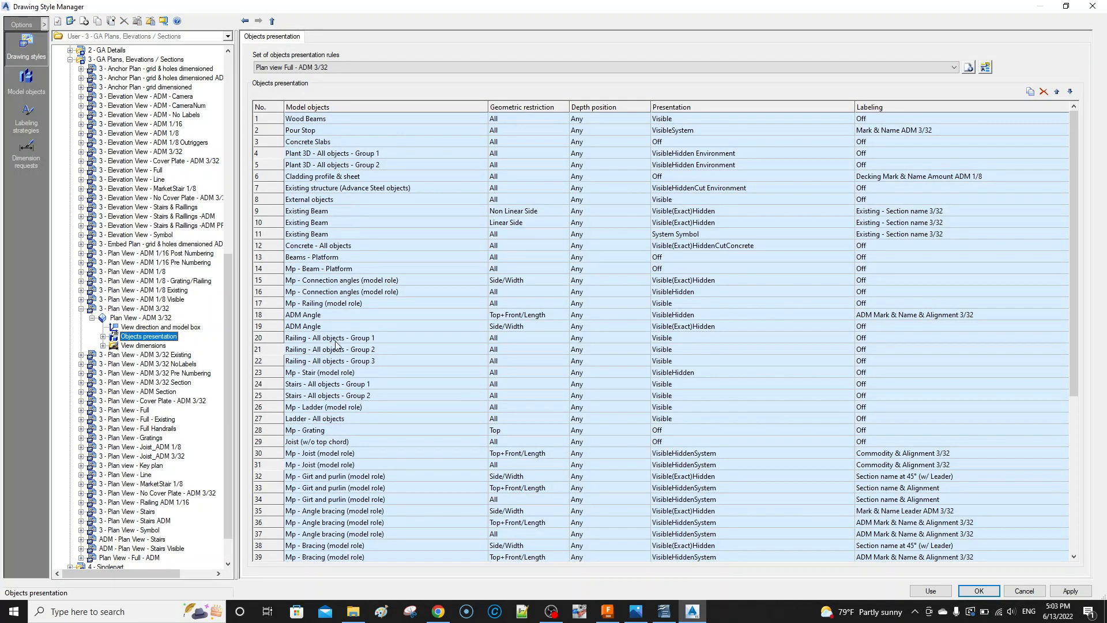
Step: Compare the presentation and labeling of the Mp - Column and Mp - Beam rules restricted to Side/Width in the plan view list
scroll(342, 291, down, 6)
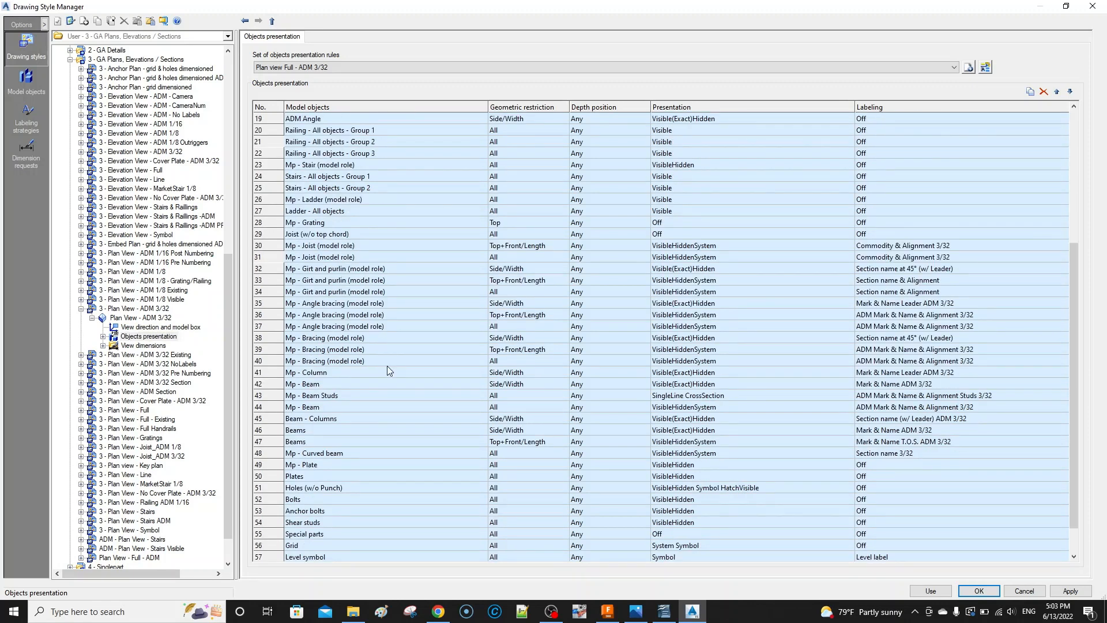
click(275, 374)
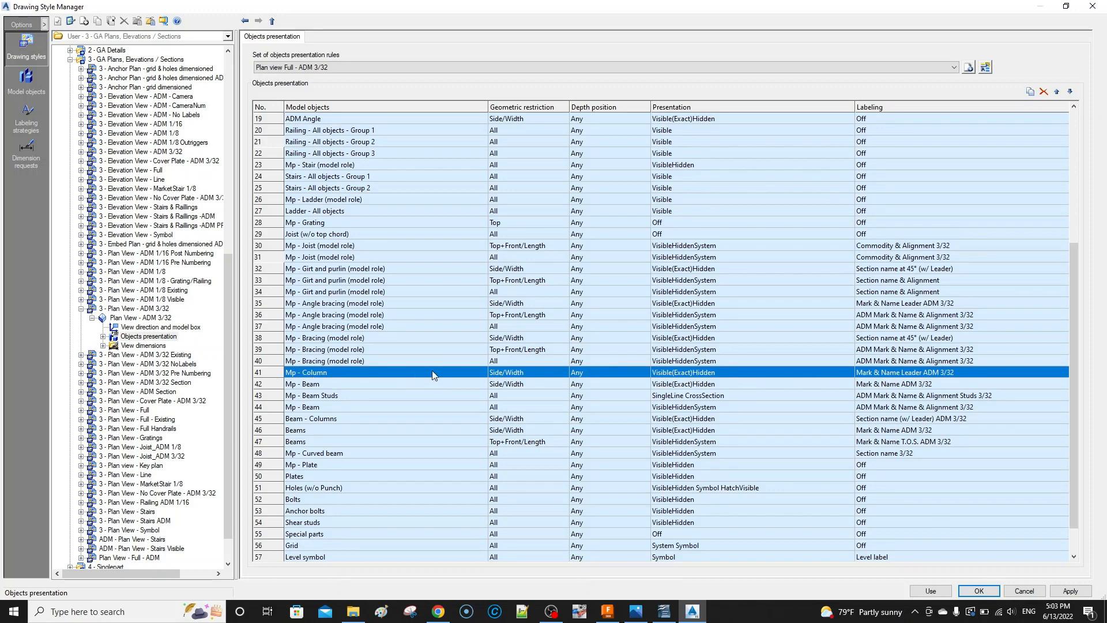
click(270, 385)
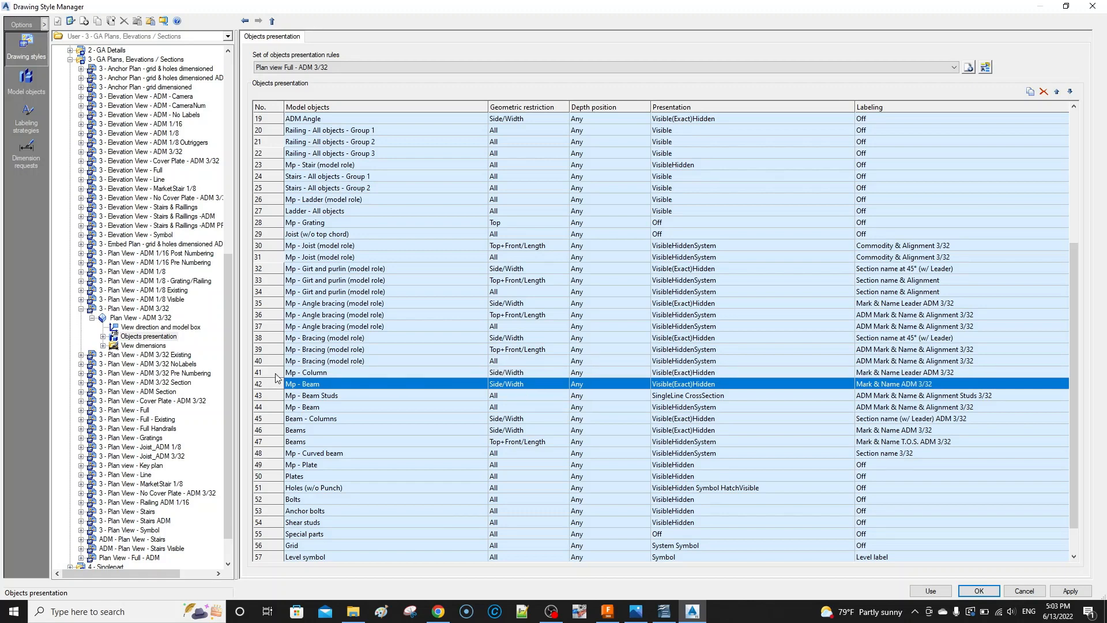
click(277, 375)
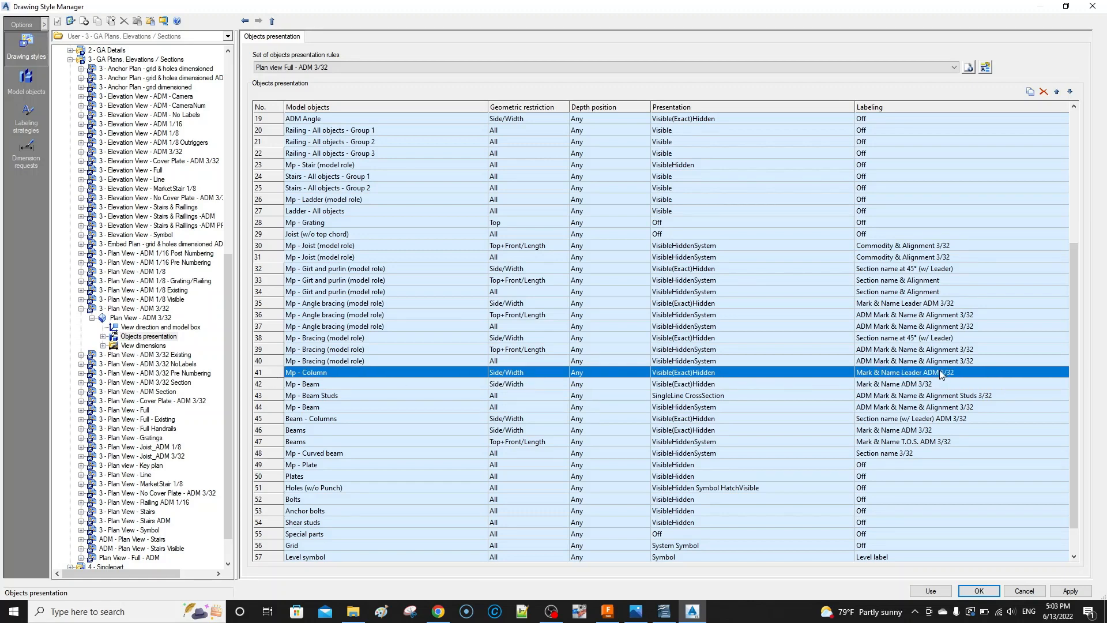
click(272, 385)
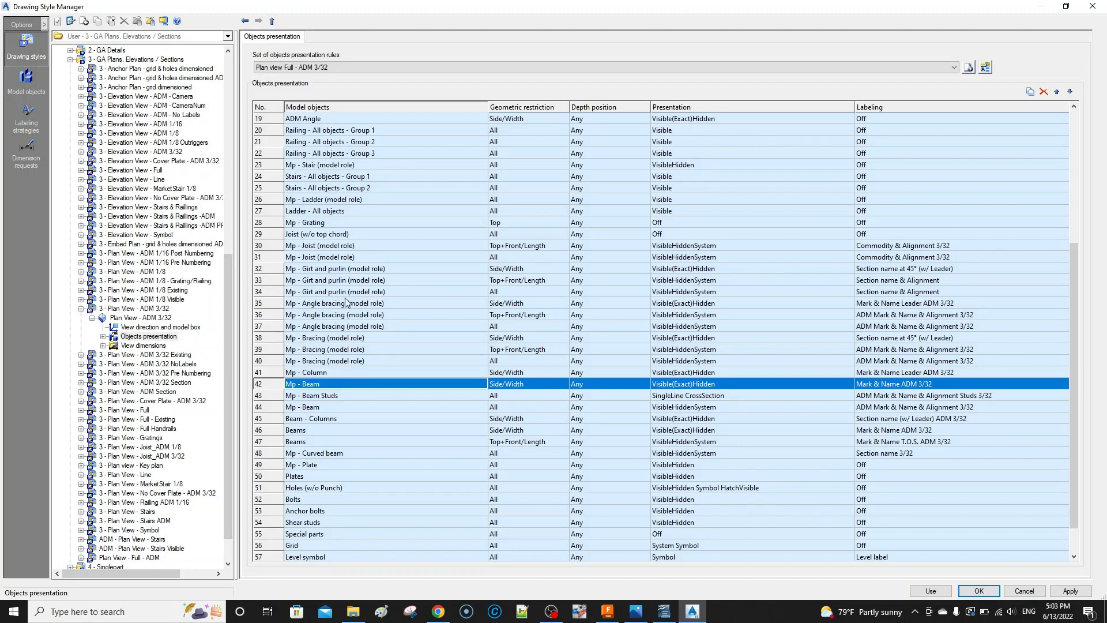
scroll(346, 302, up, 3)
scroll(427, 206, up, 3)
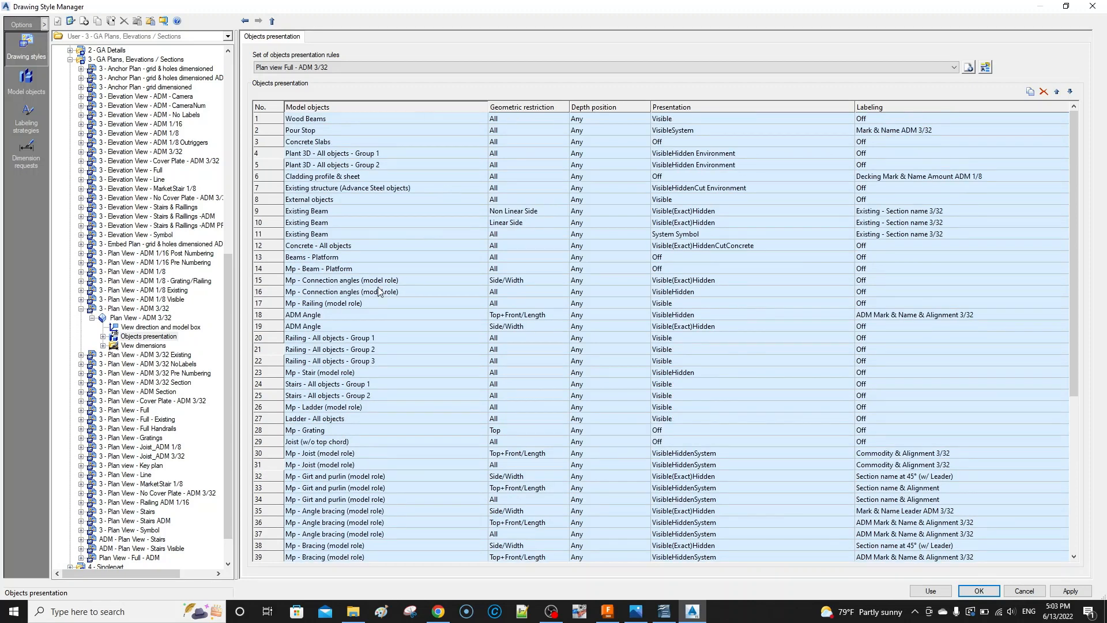
Step: Collapse the plan view style and reopen the objects presentation rules of 2 - Detail View - ADM 3/32 under user GA Details
click(81, 308)
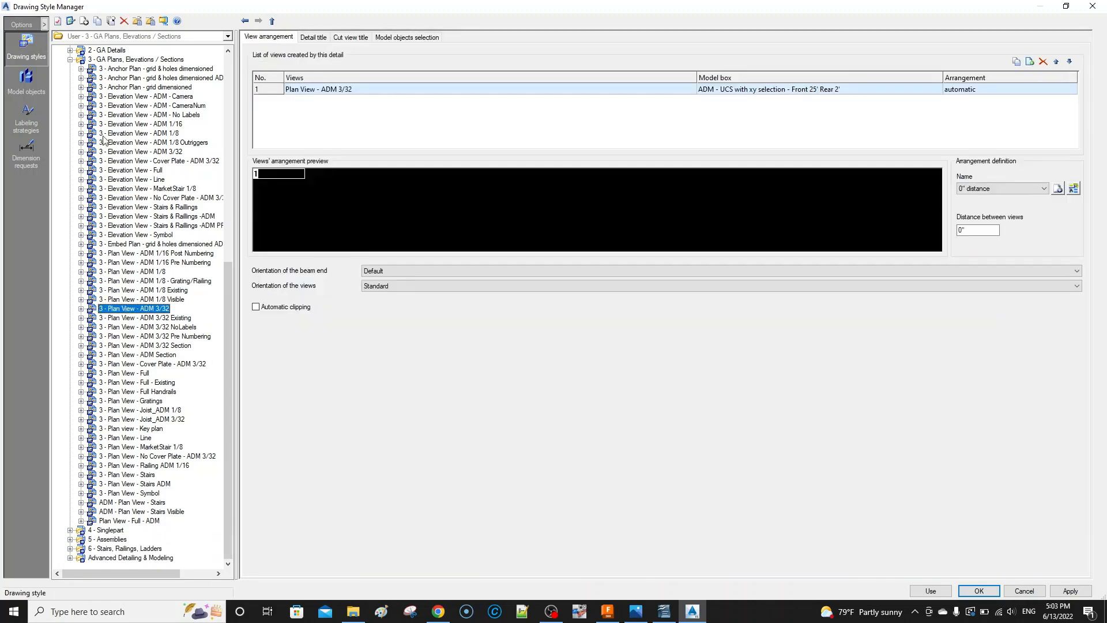
click(70, 50)
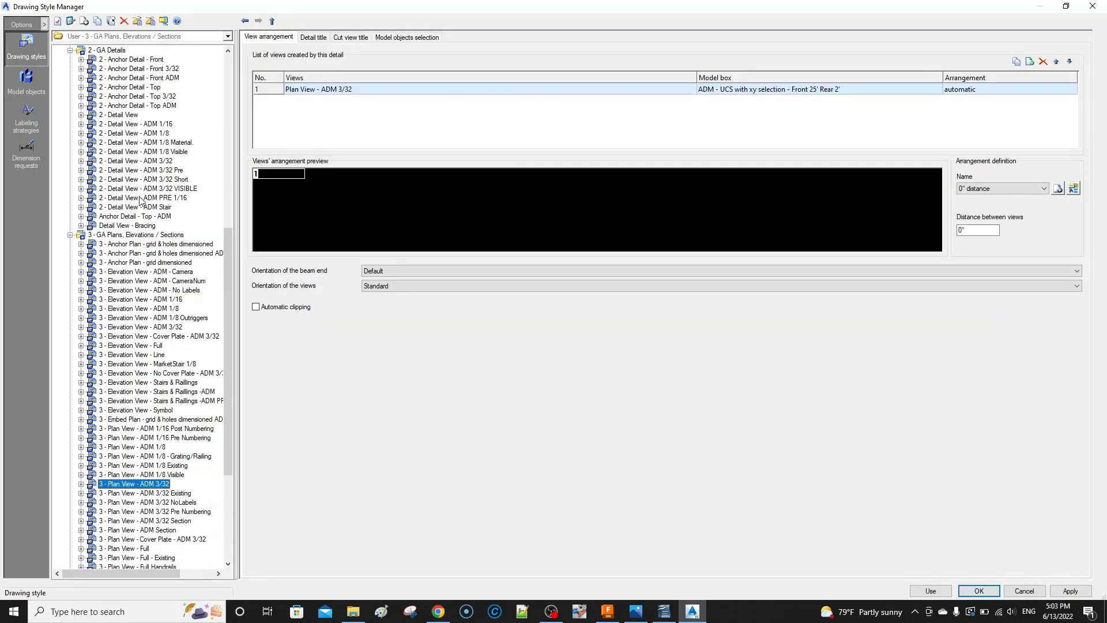
click(155, 161)
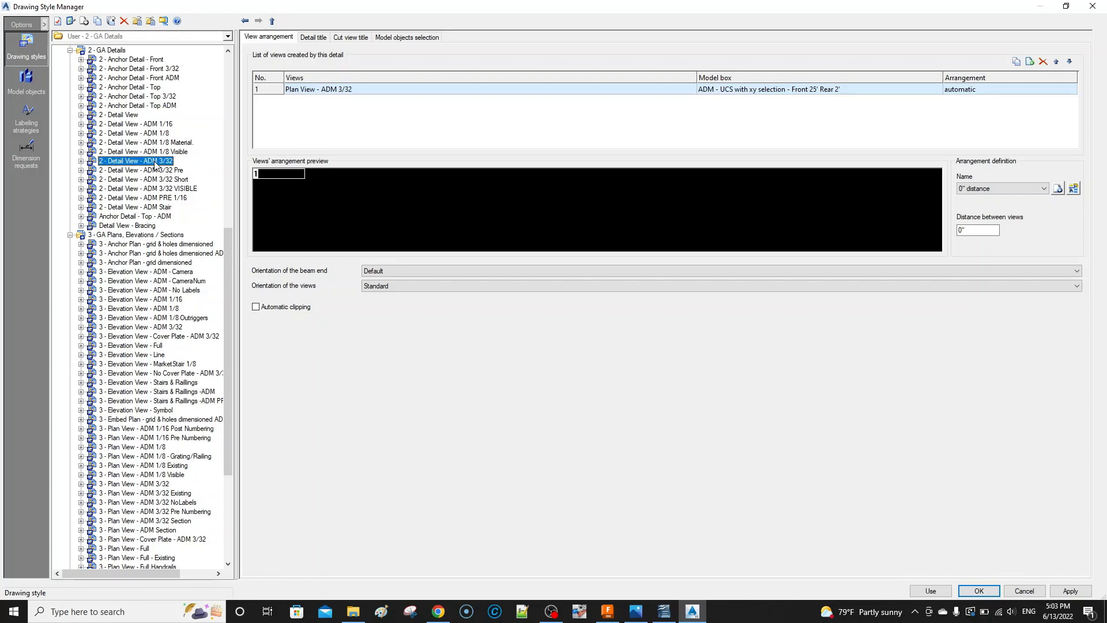
click(81, 161)
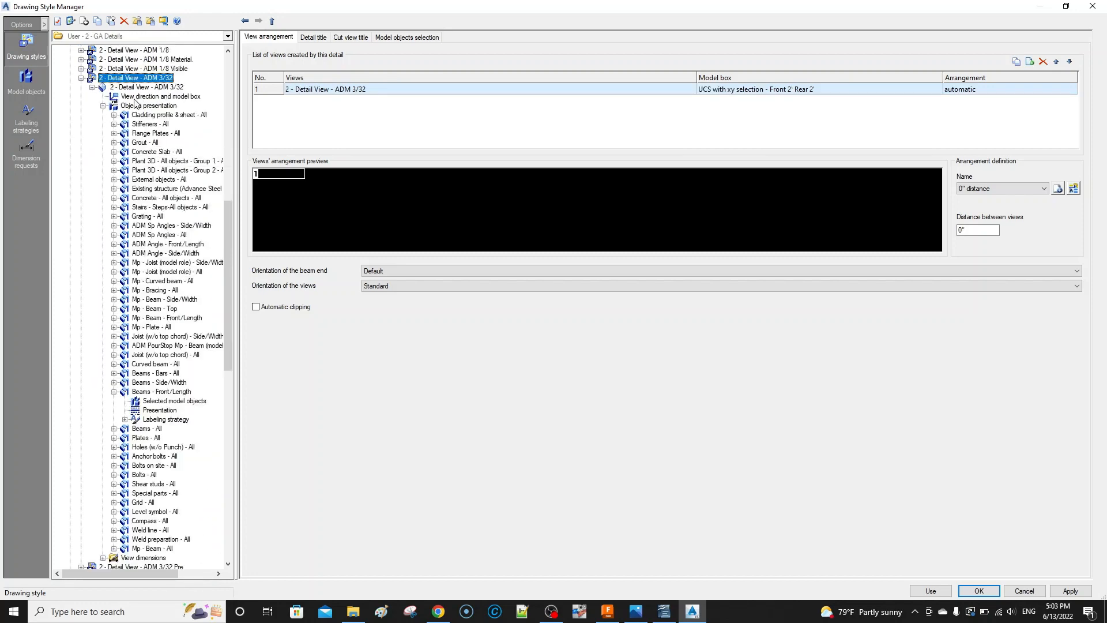
click(137, 105)
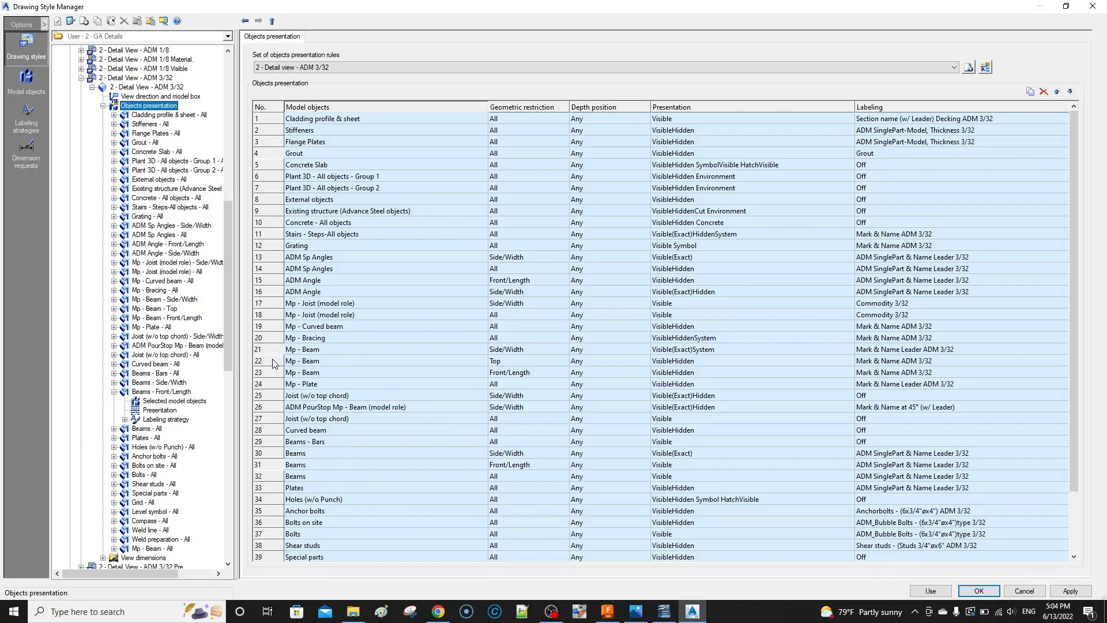
Step: Open the Mp - Beam rule restricted to Front/Length and browse the available presentation rules, keeping VisibleHidden
double_click(268, 371)
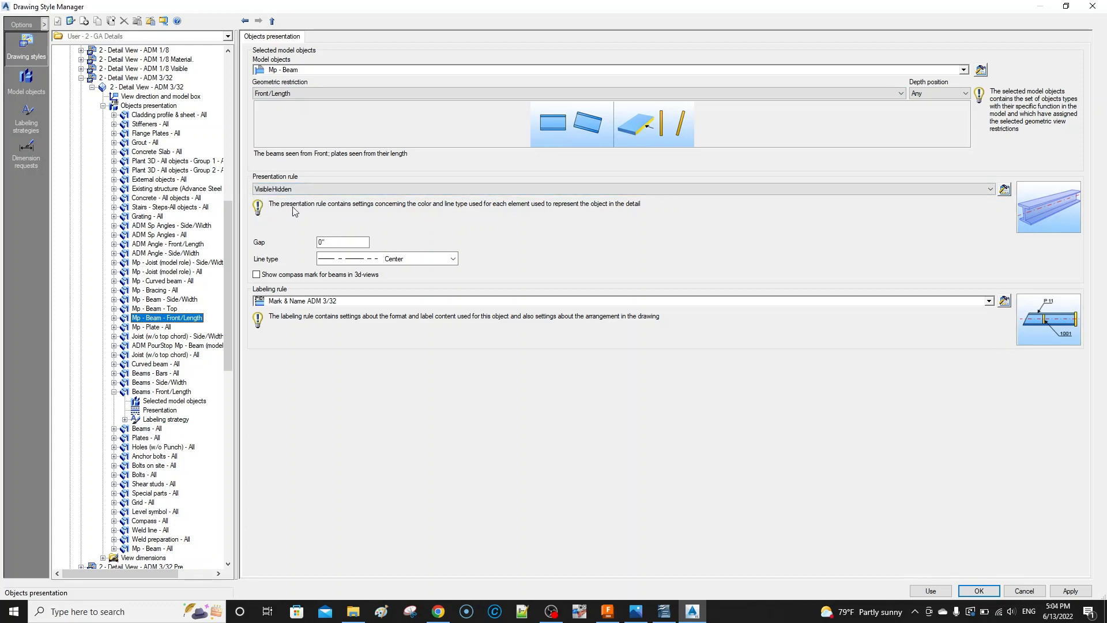
click(303, 189)
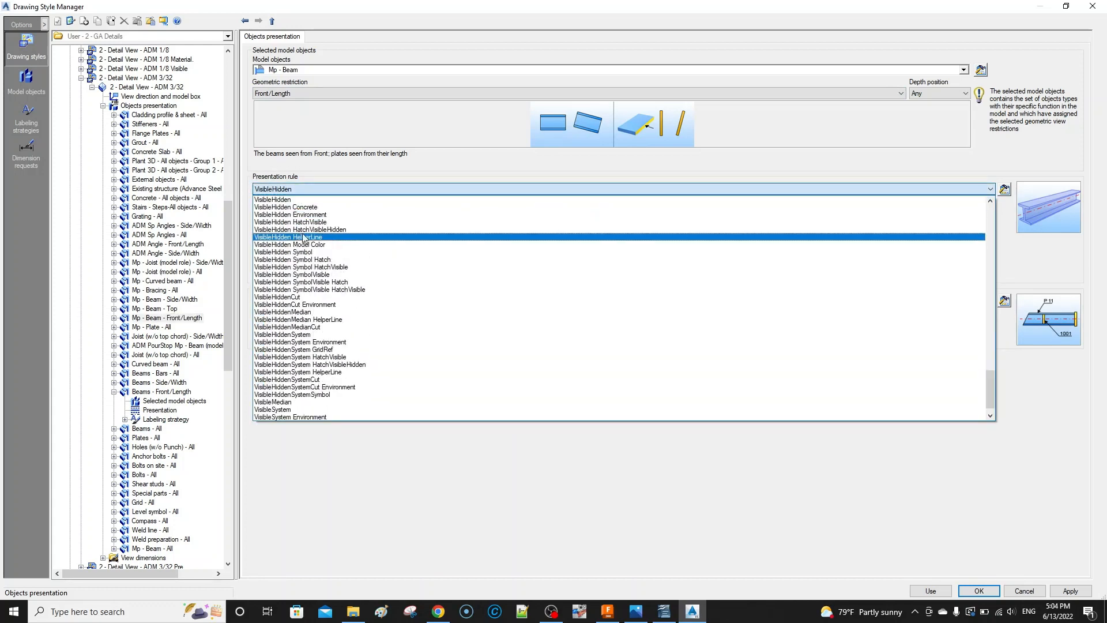
click(317, 189)
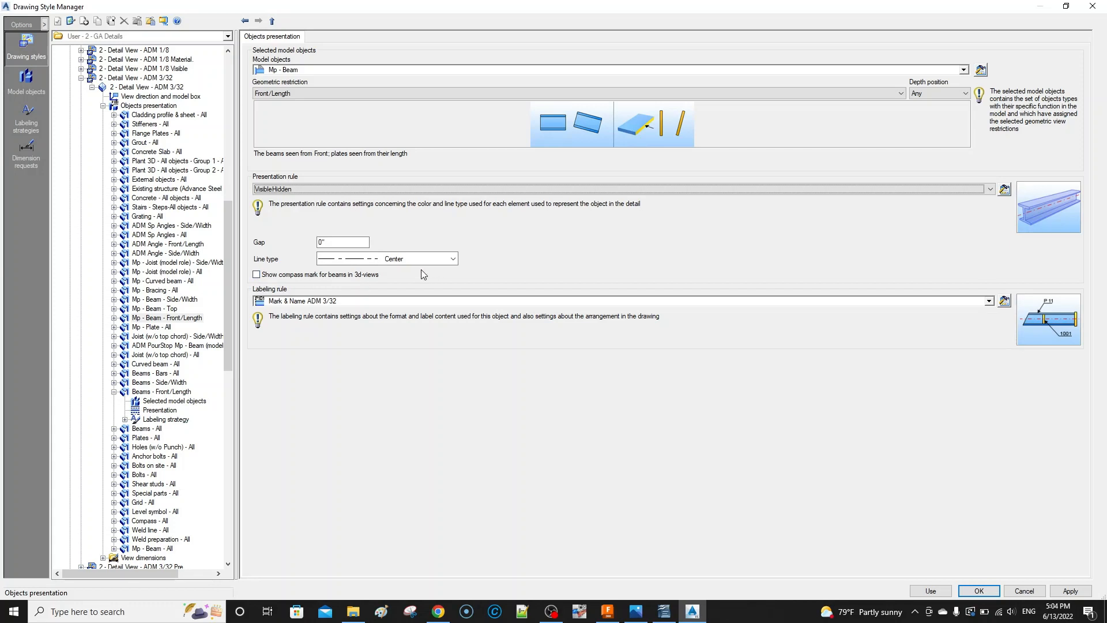
Step: Inspect the rule's Mark & Name ADM 3/32 labeling strategy and view the dialog for copying it, cancelling without creating a copy
click(1004, 300)
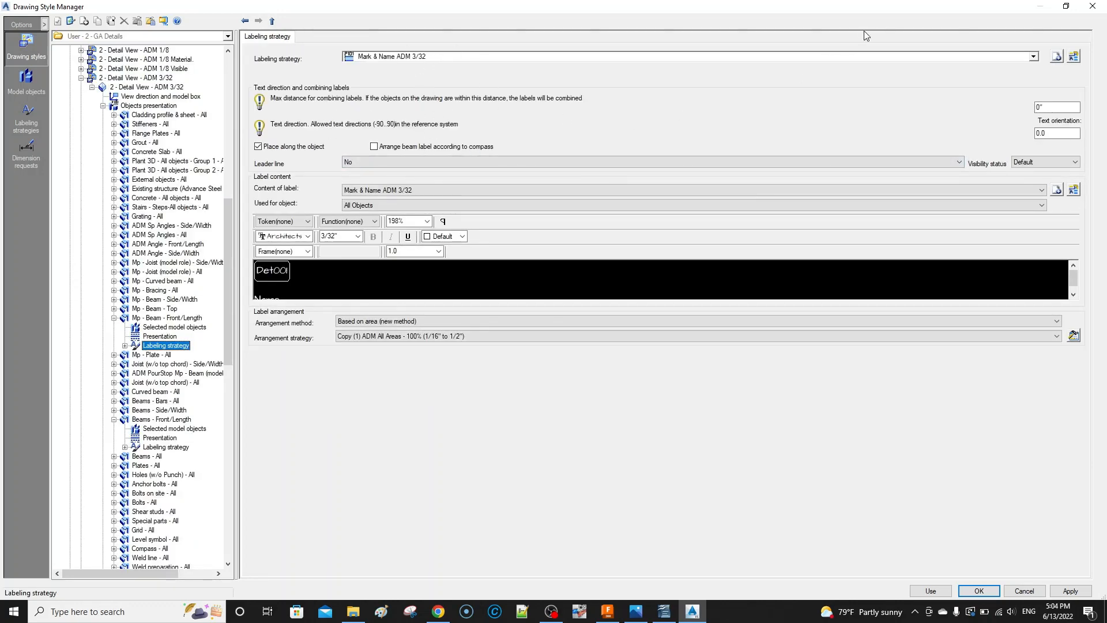
click(1057, 58)
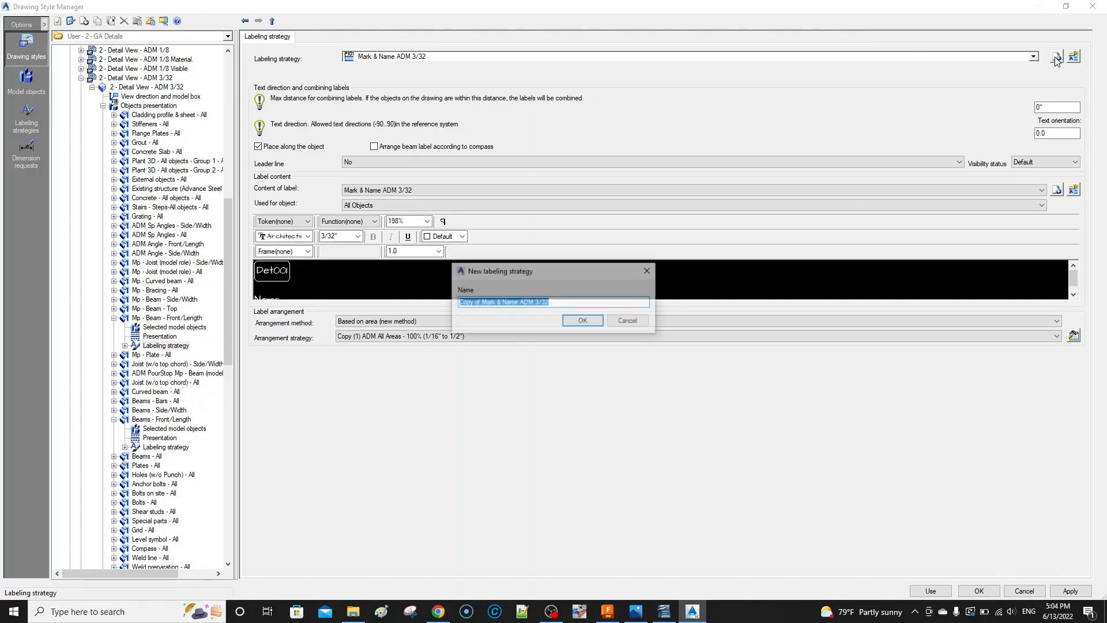
click(614, 320)
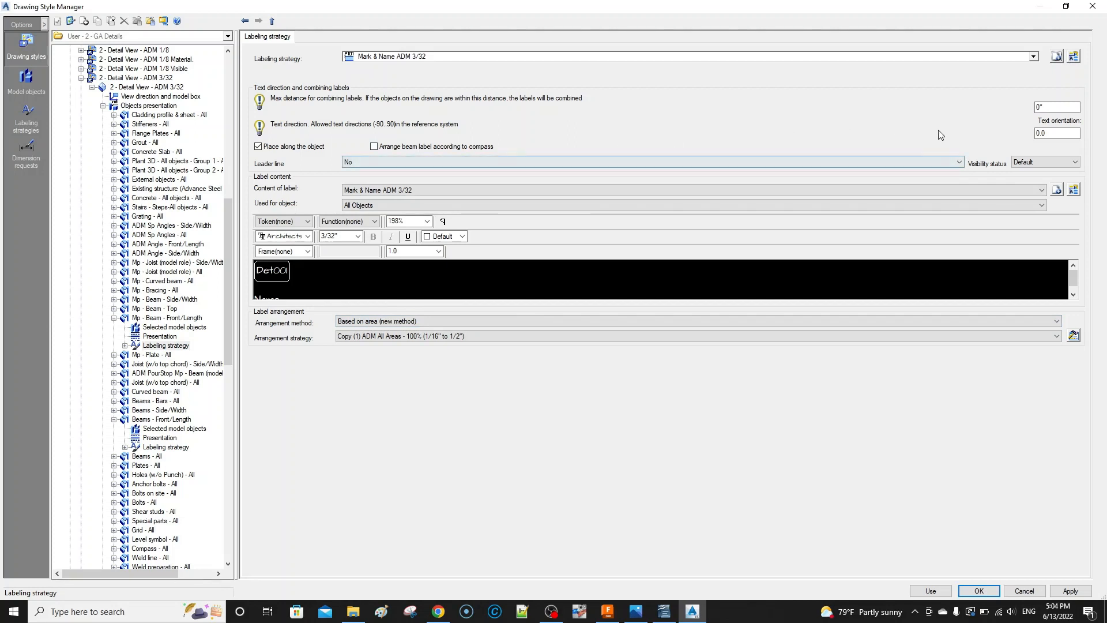
Step: View the dialog for copying the Mark & Name ADM 3/32 label content, cancel it, and check the label preview
click(1056, 190)
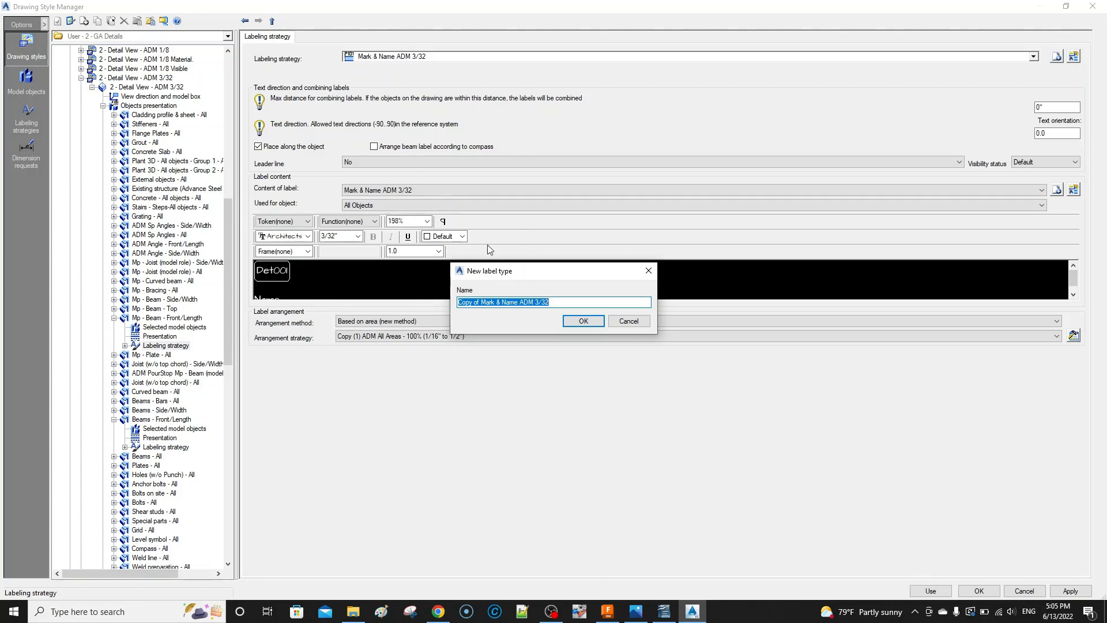
click(418, 193)
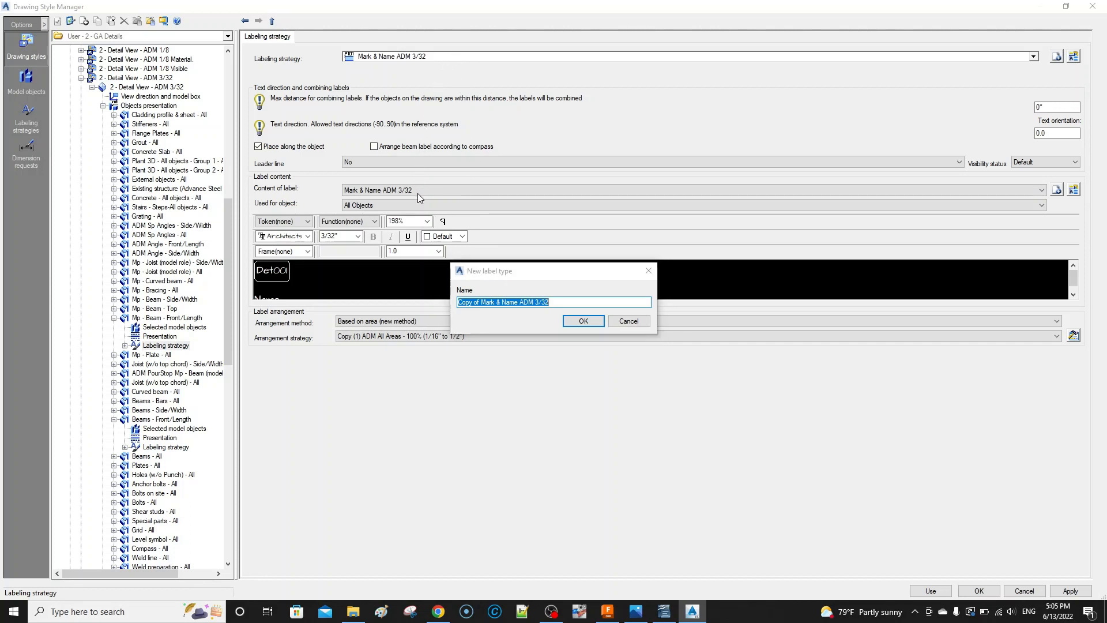
click(615, 321)
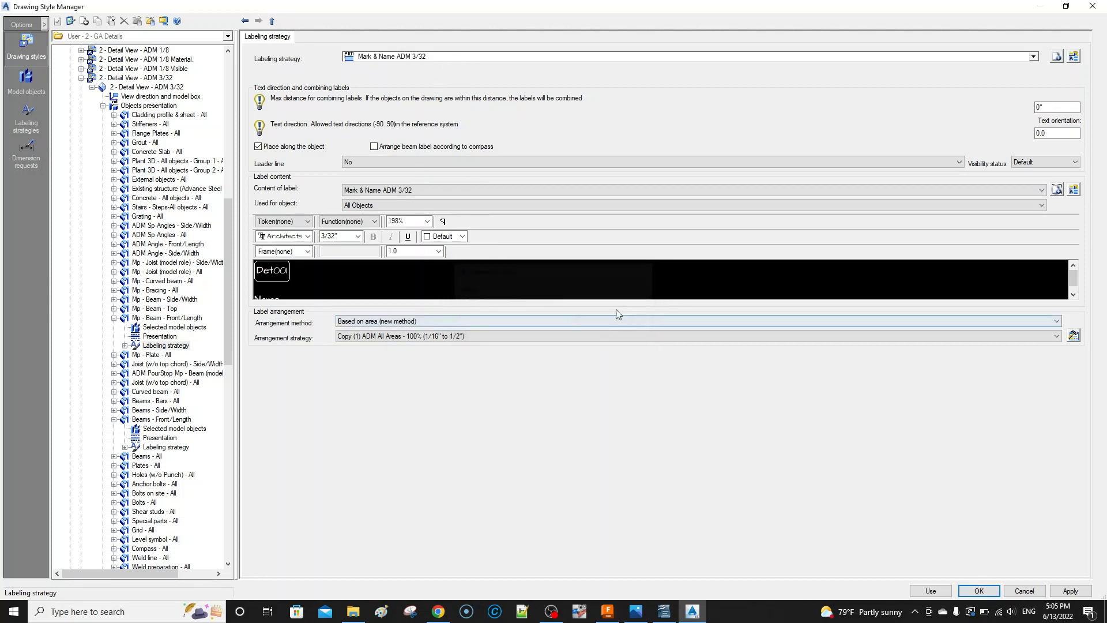
scroll(410, 277, down, 1)
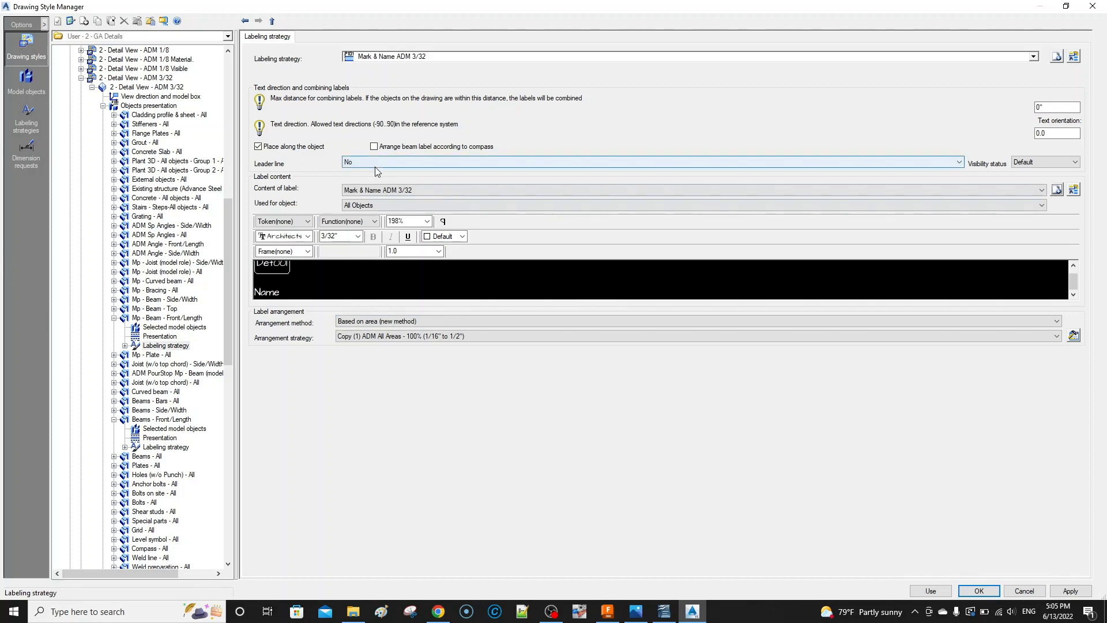
Step: Browse the available label contents, keeping Mark & Name ADM 3/32, and inspect the function choices for the Name line of the label
click(409, 190)
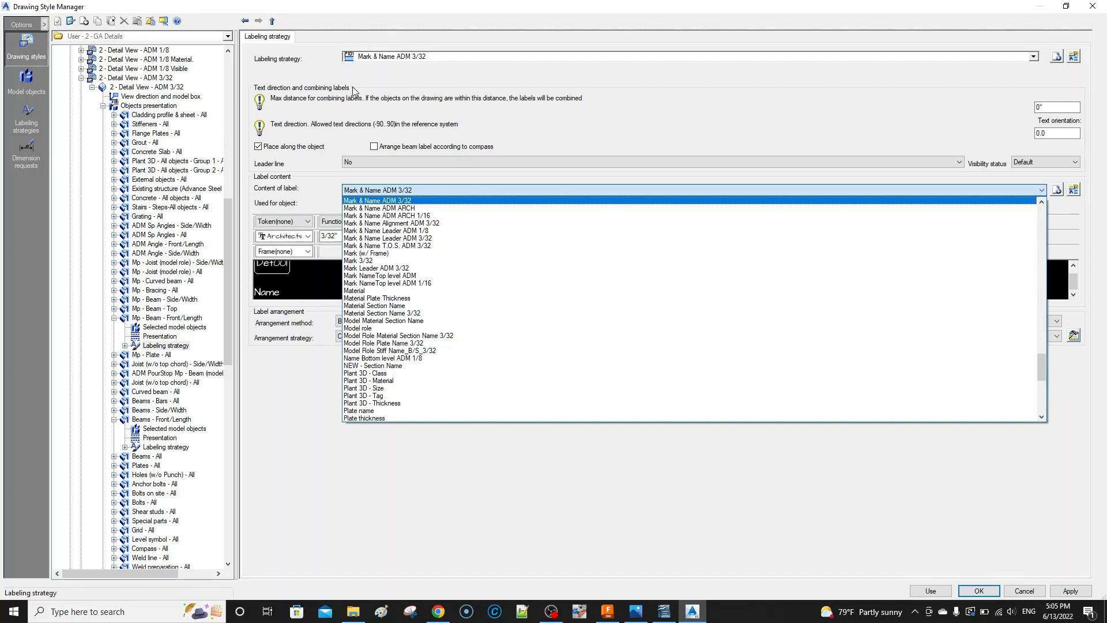
click(393, 194)
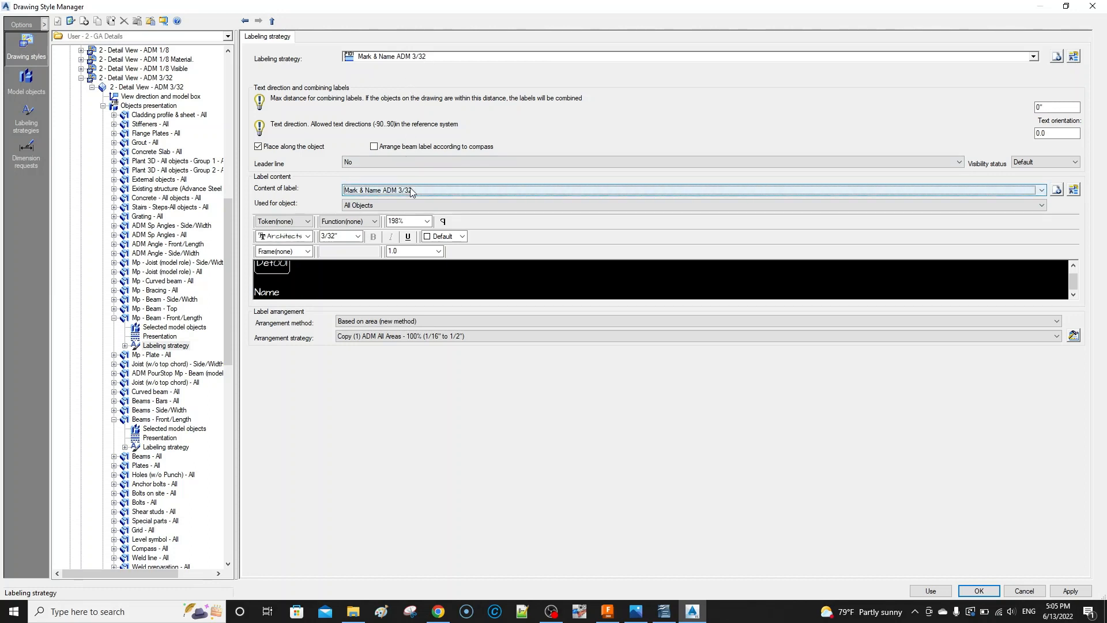
click(361, 223)
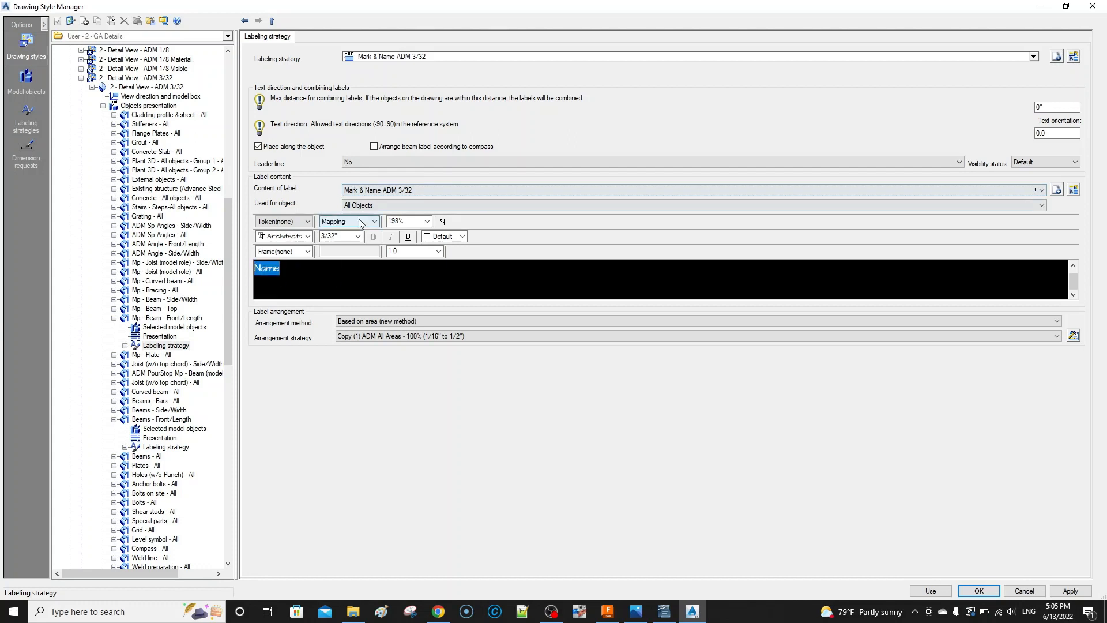
scroll(361, 223, down, 1)
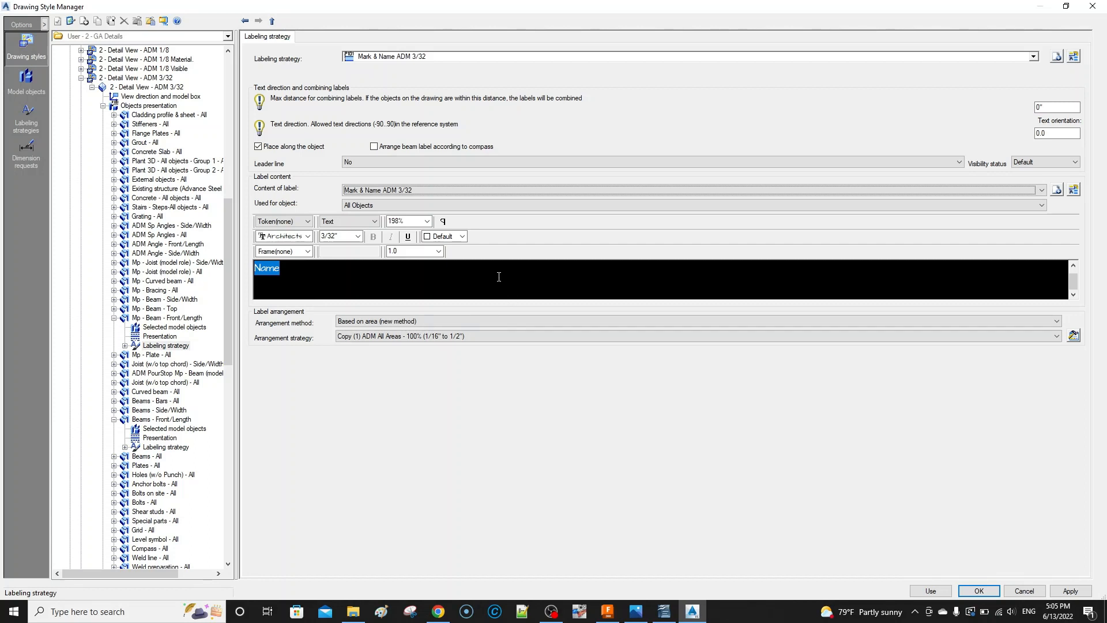
Step: Browse the label arrangement strategies without changing the selection, and try to open the arranger control, cancelling any modification of the shared label content
click(1058, 336)
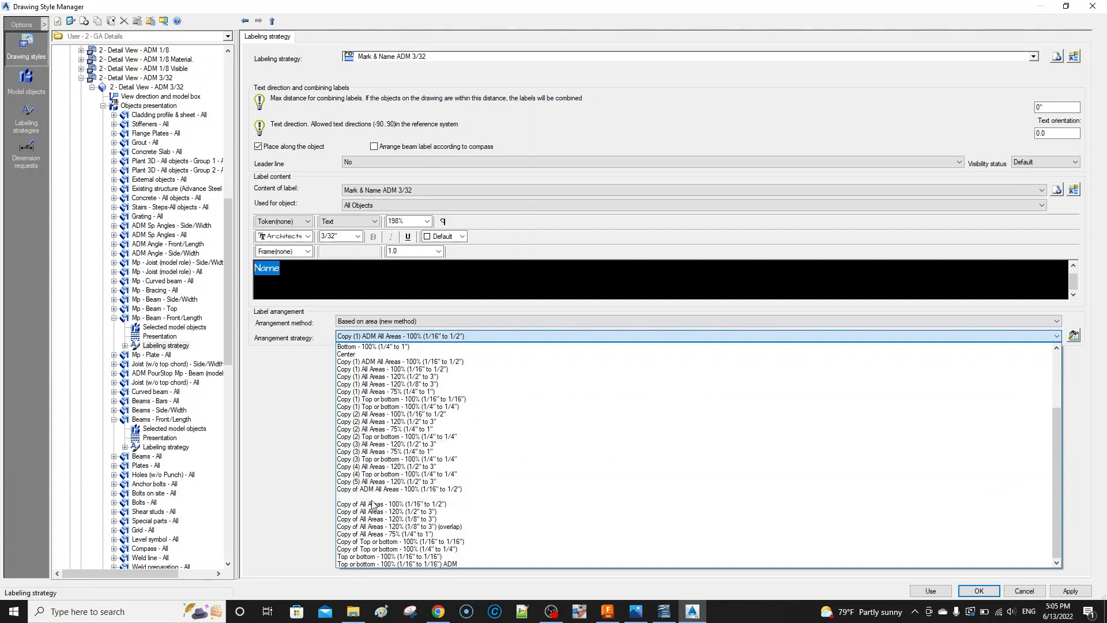
scroll(372, 505, up, 3)
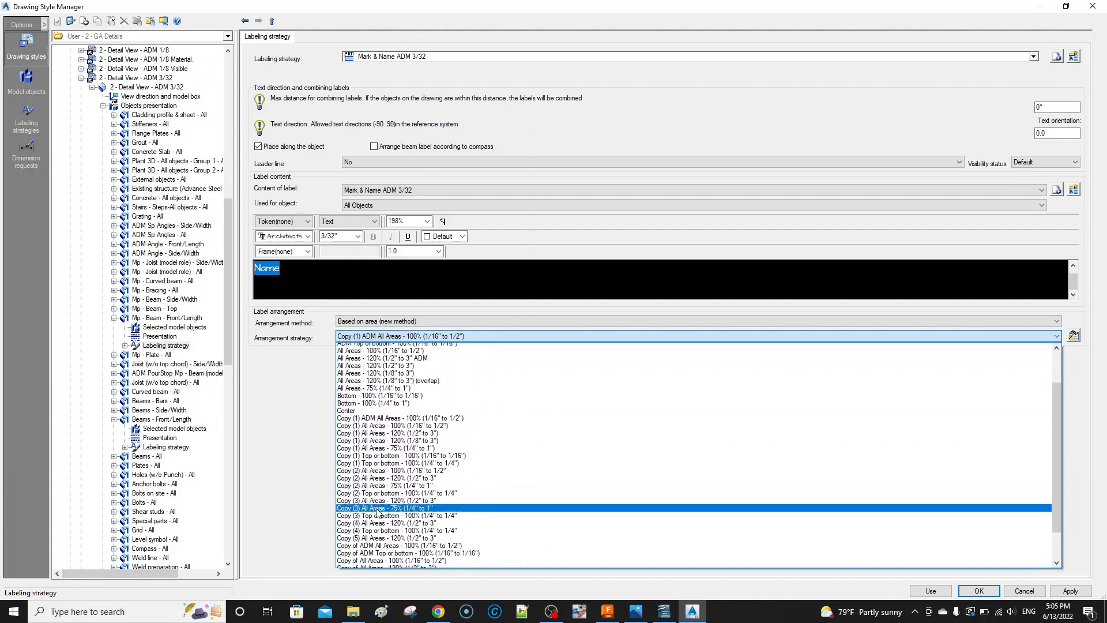
scroll(376, 510, down, 3)
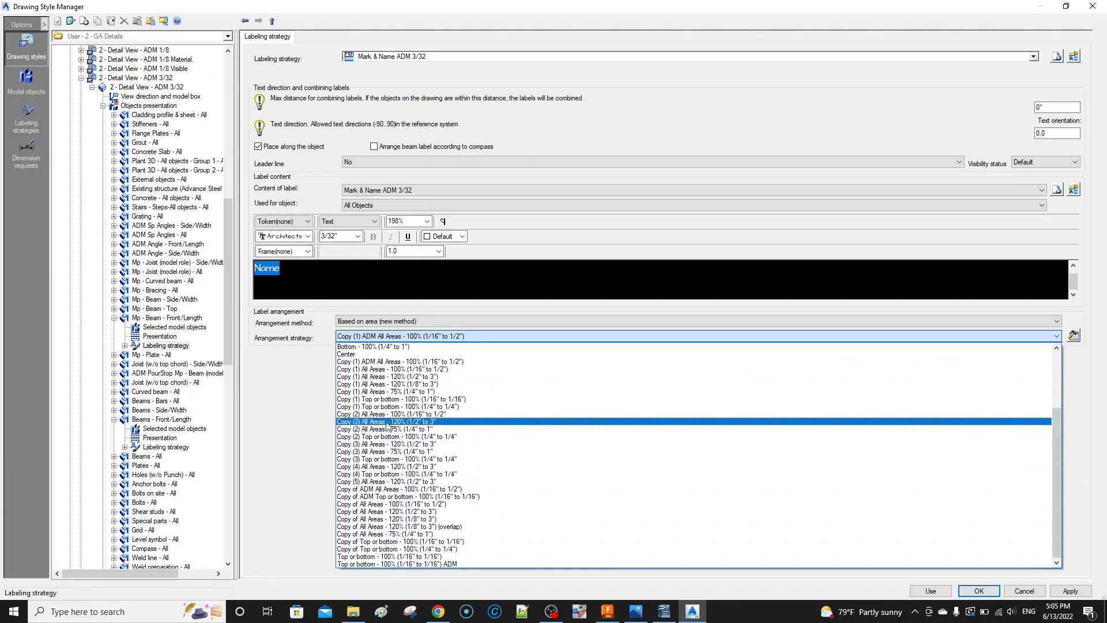
click(289, 396)
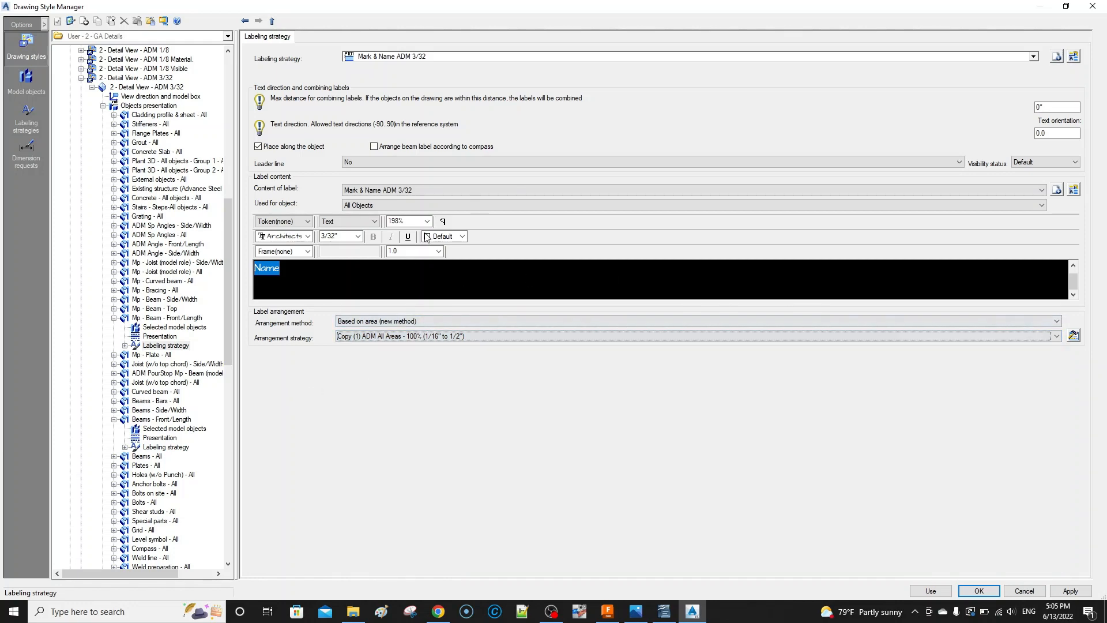
click(1073, 335)
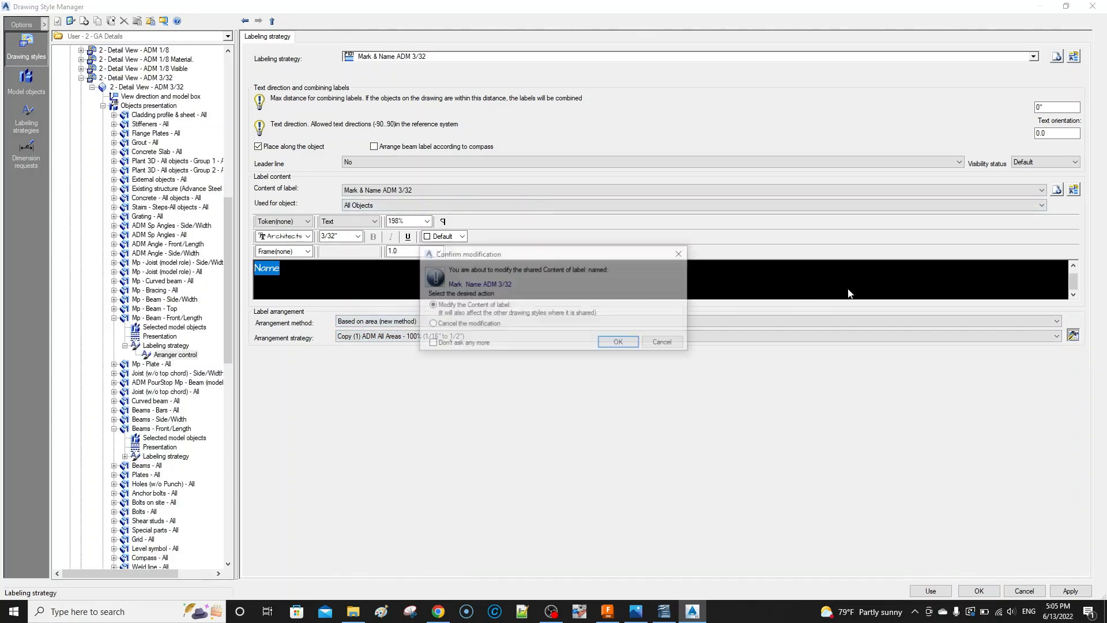
click(662, 344)
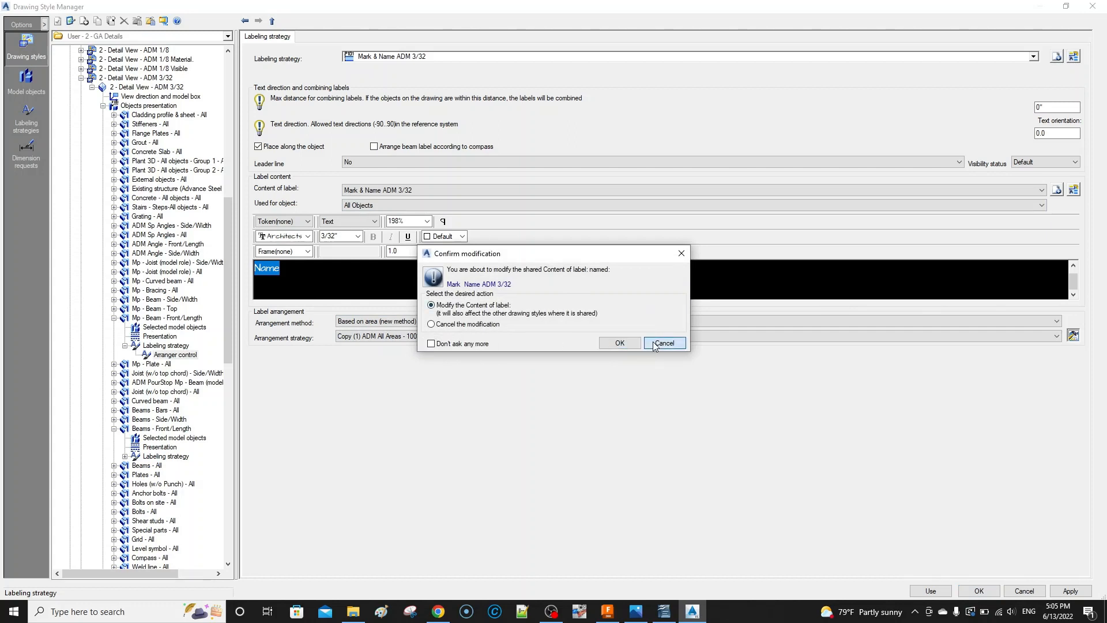
Step: Collapse the Mp - Beam rule and the objects presentation, and open the view dimensions of 2 - Detail View - ADM 3/32
click(125, 345)
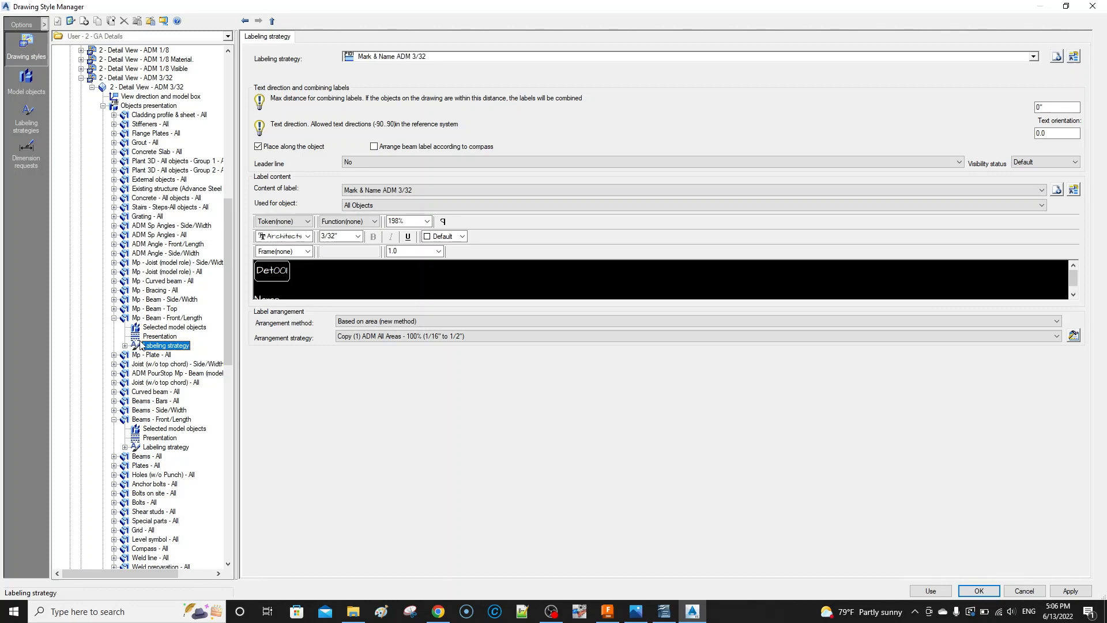
click(114, 318)
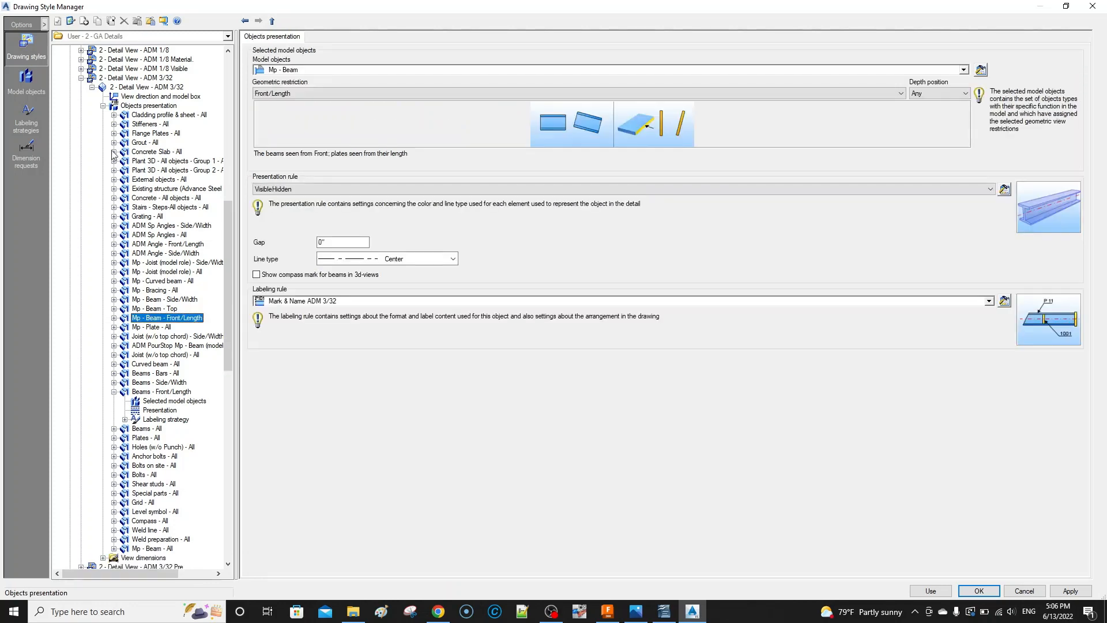
click(103, 106)
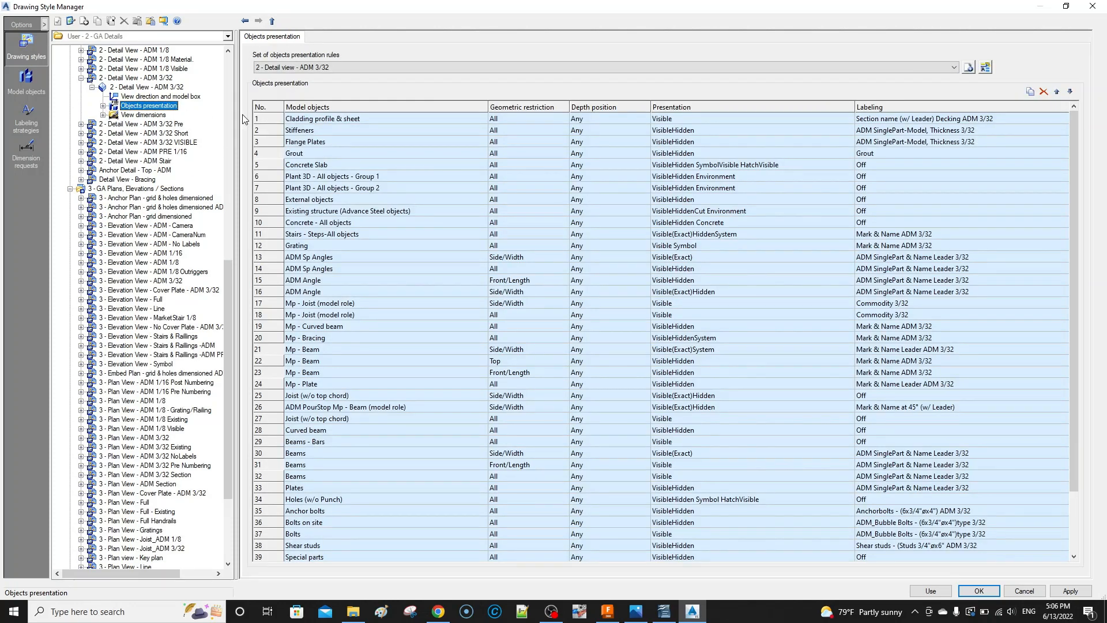
click(154, 115)
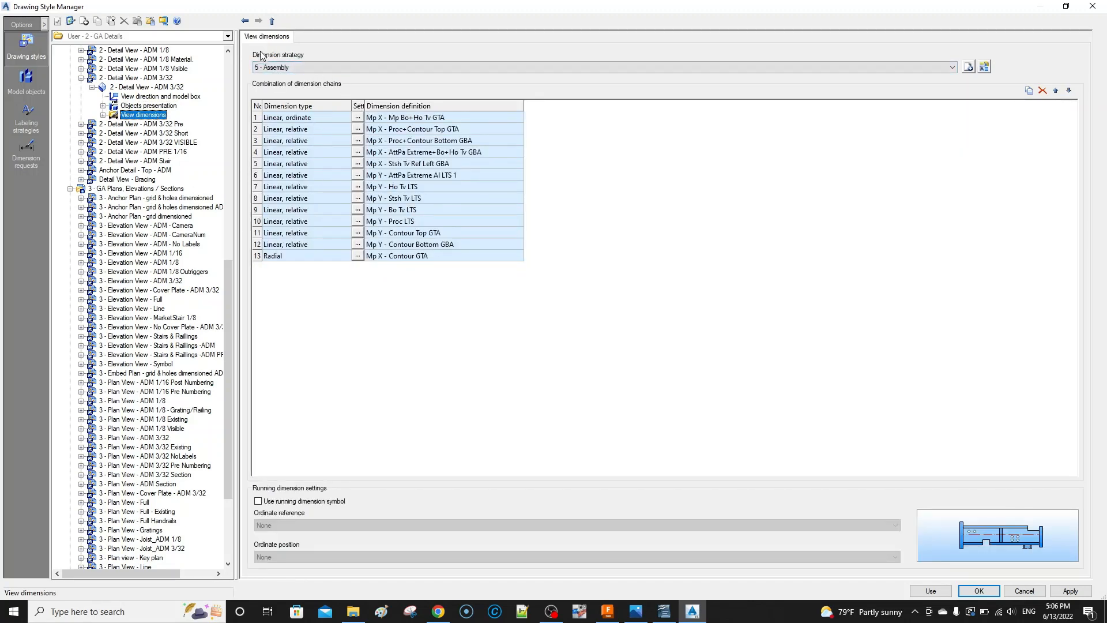
scroll(160, 102, up, 4)
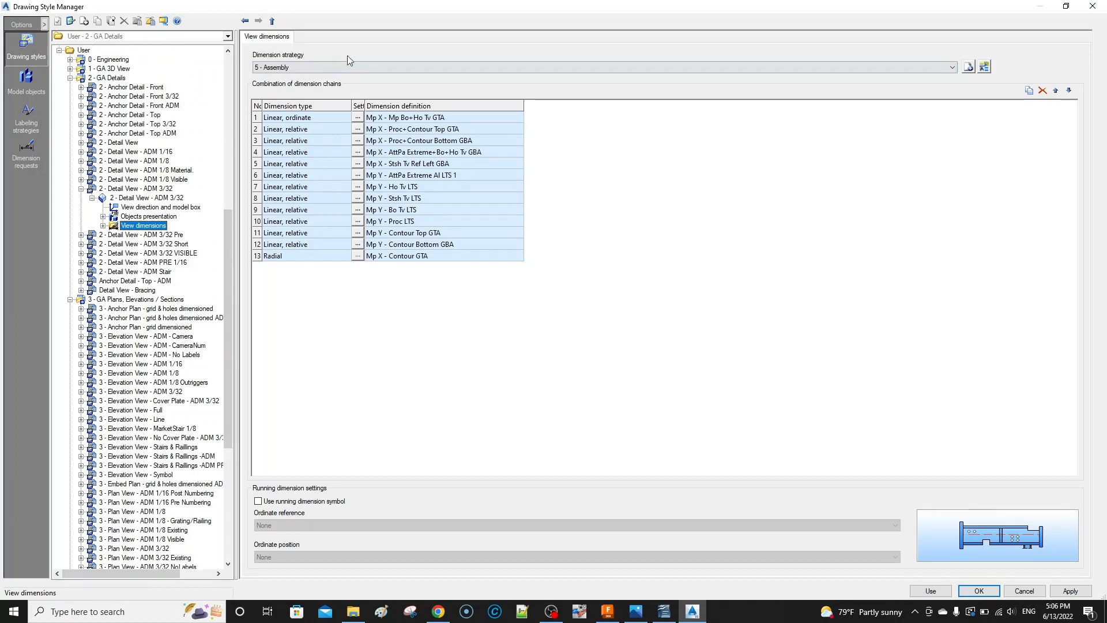
Step: Browse the dimension strategies, keeping 5 - Assembly, and view the dialog for copying it, cancelling without creating a copy
click(385, 67)
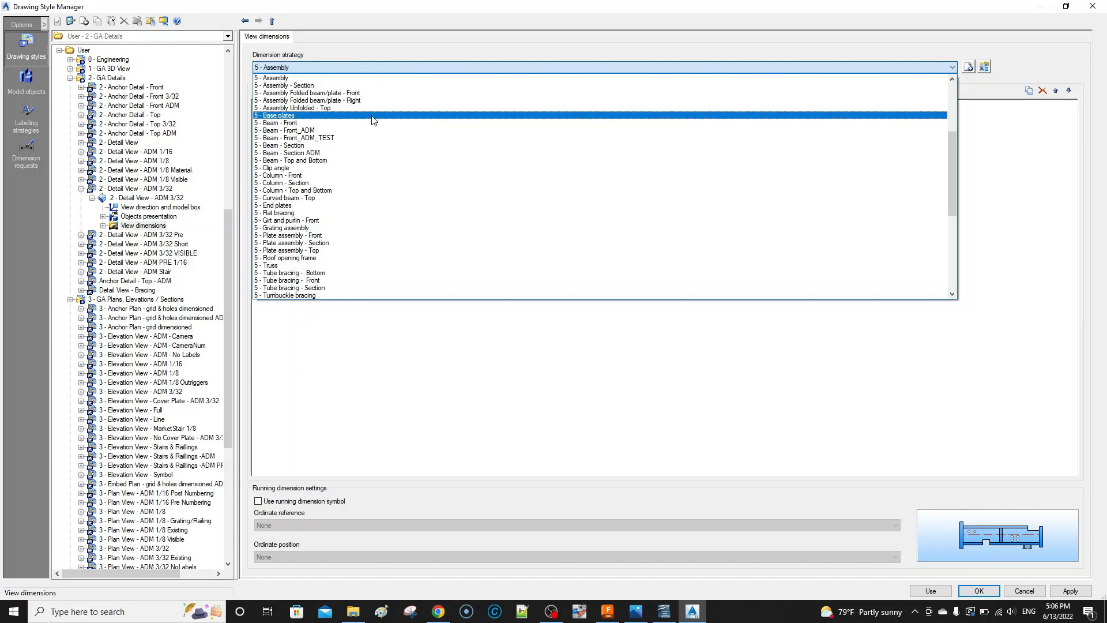
scroll(370, 130, up, 2)
scroll(368, 141, up, 4)
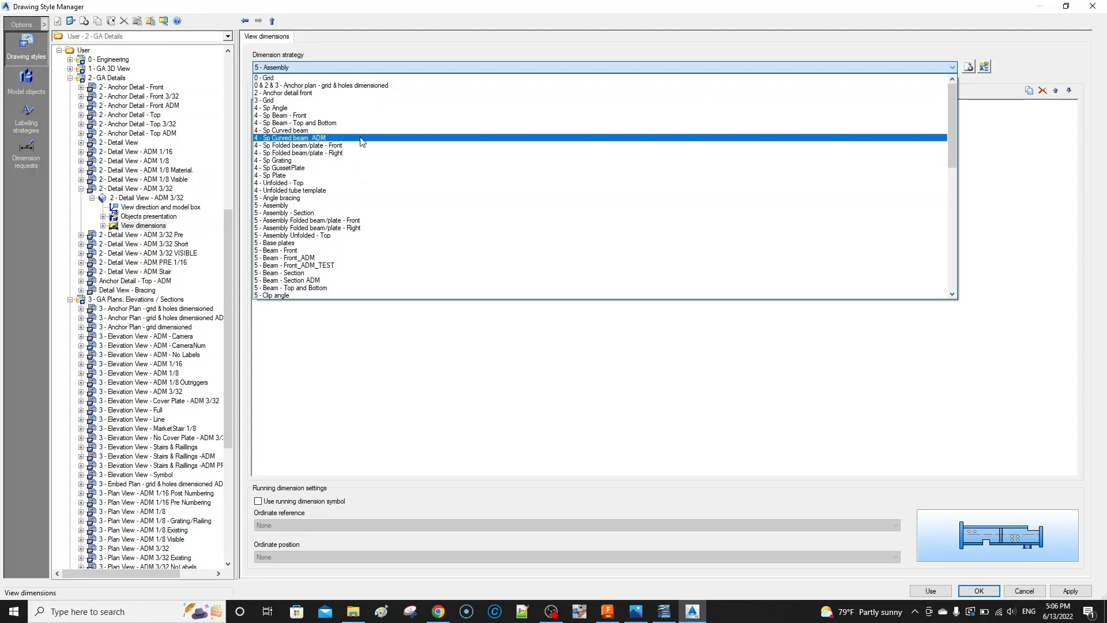
click(316, 206)
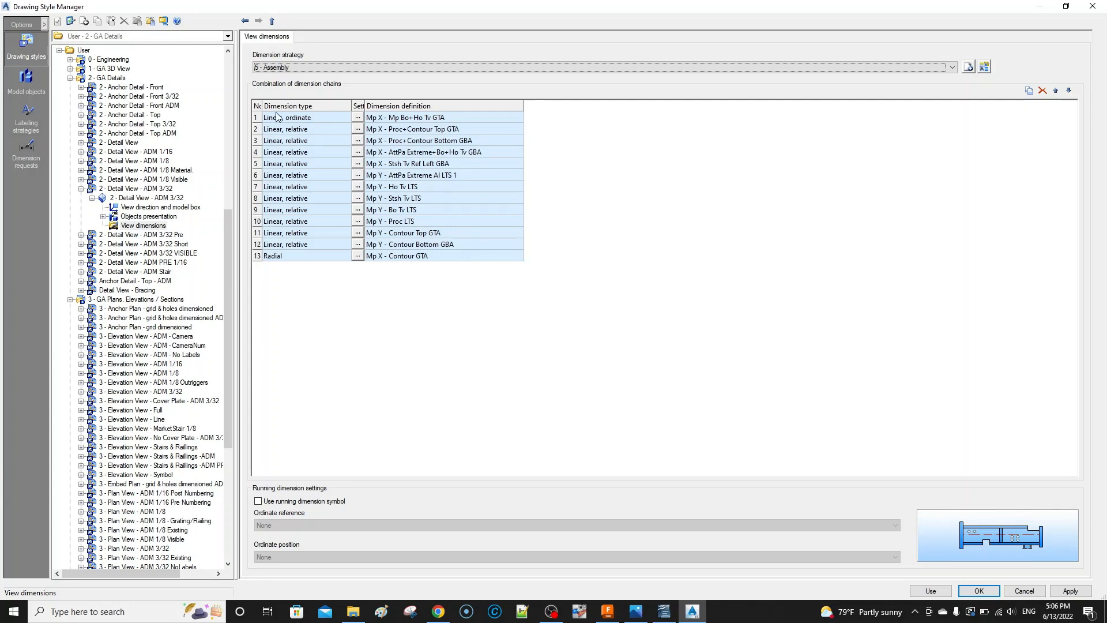
click(984, 67)
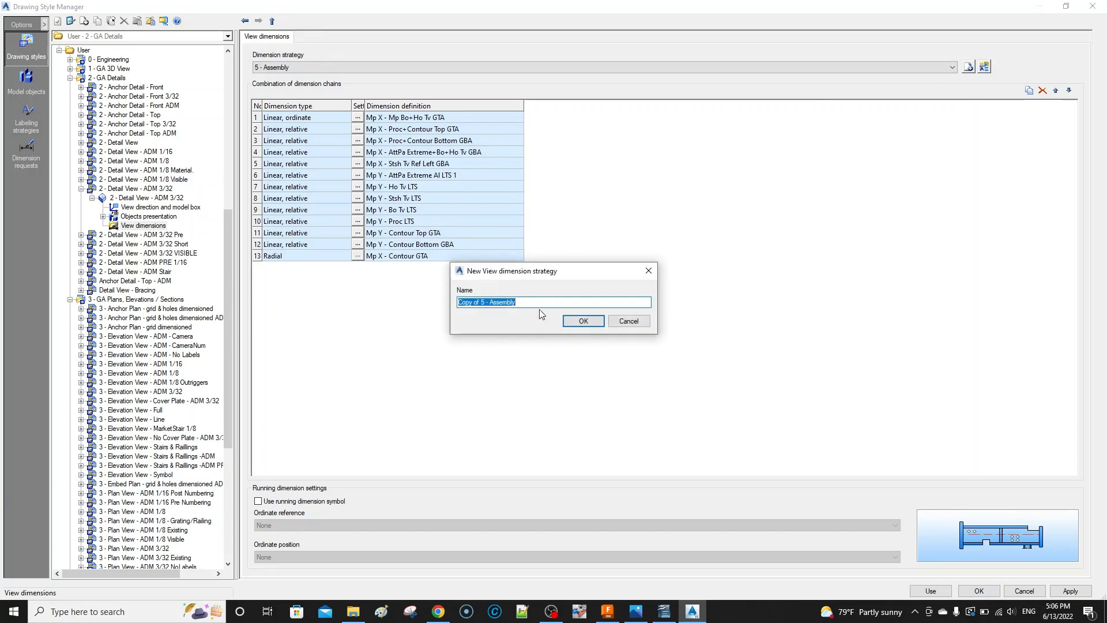
click(619, 322)
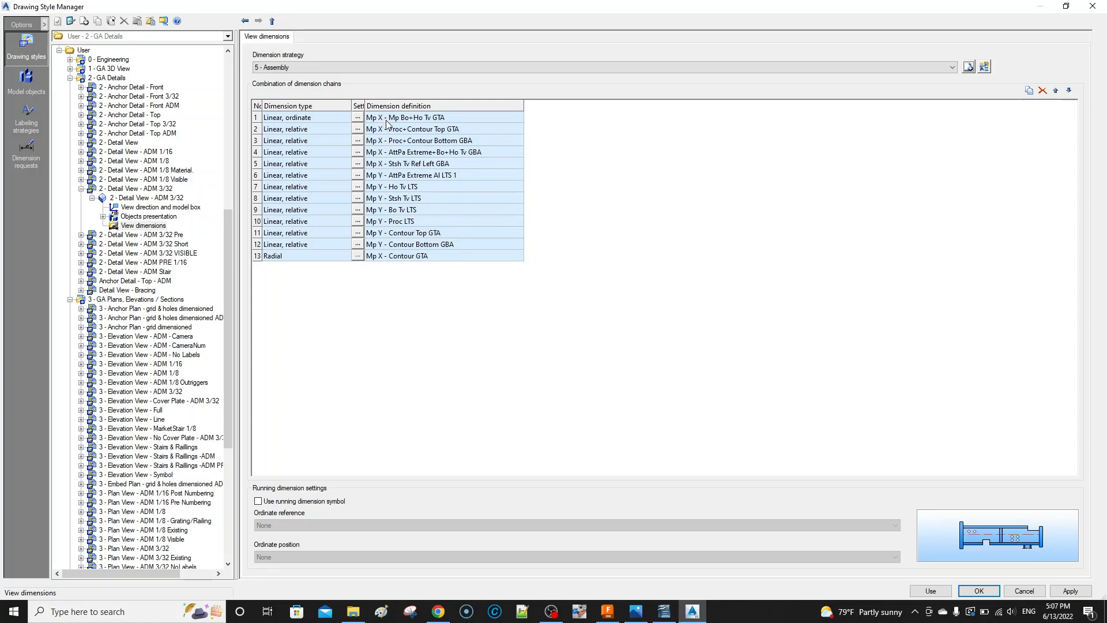
Step: Open the Mp X - Mp Bo+Ho Tv GTA dimension definition, widen its point selection columns, and review its dimension request and label settings
click(263, 119)
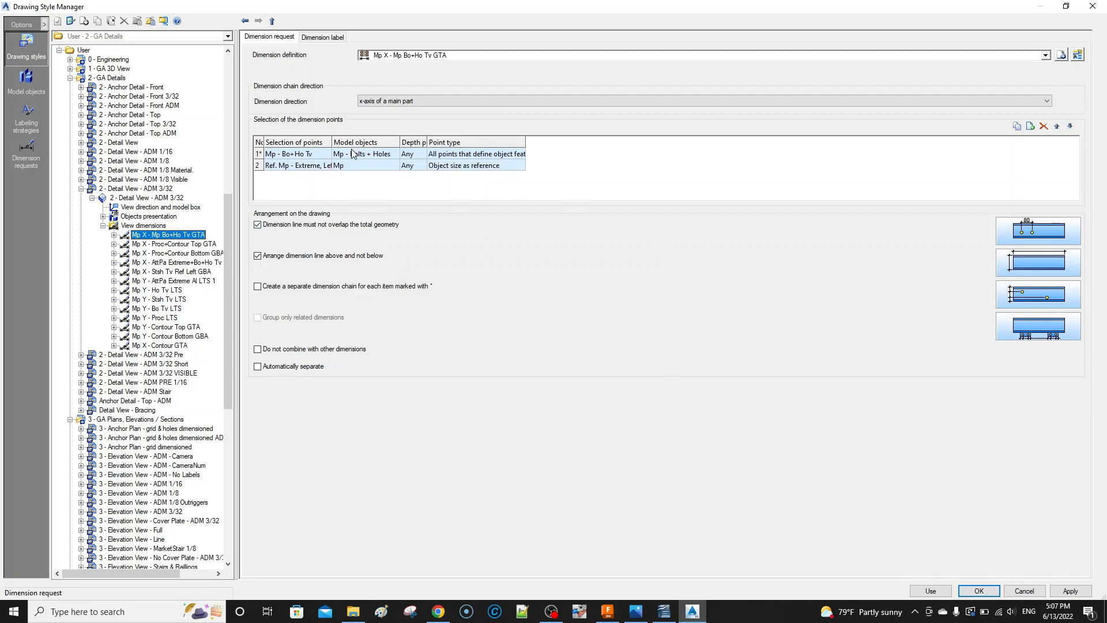
drag(333, 140, 367, 140)
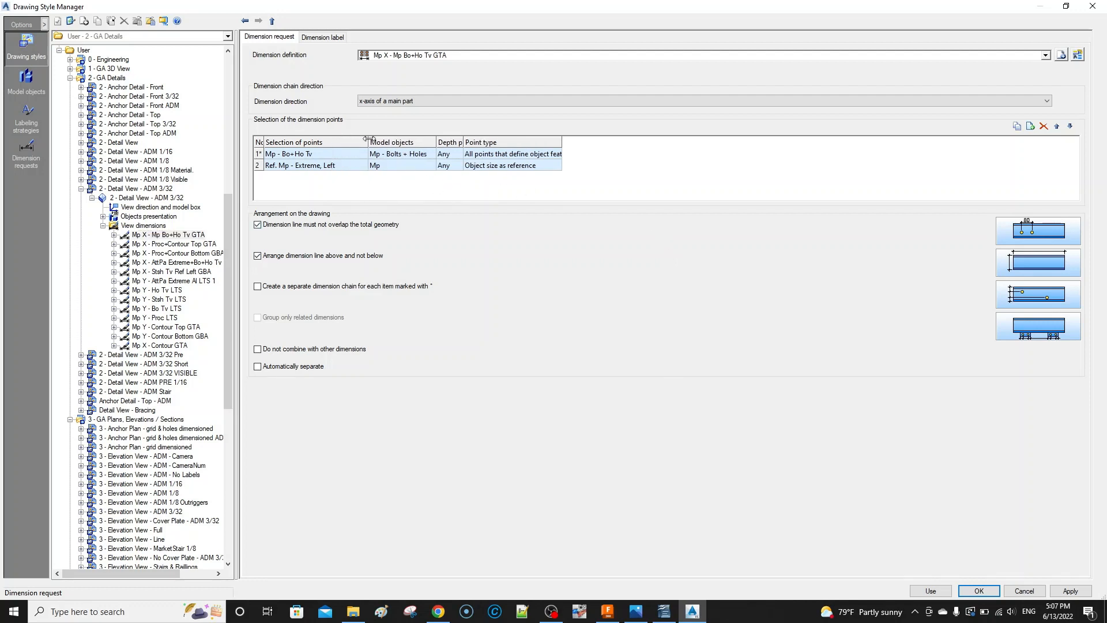
drag(437, 139, 554, 140)
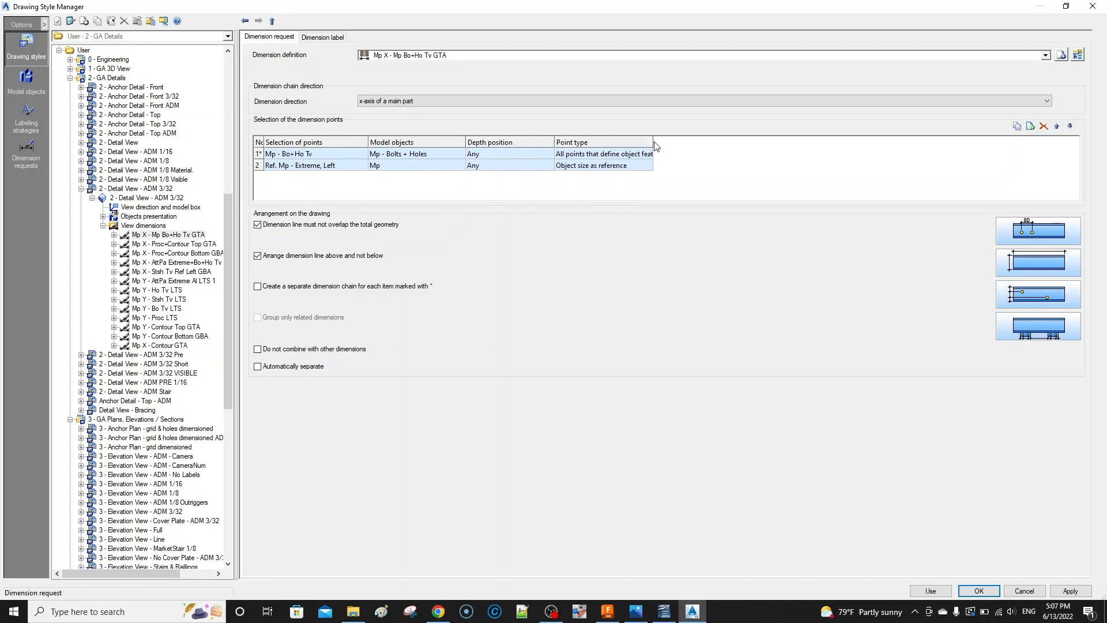
drag(654, 142, 735, 142)
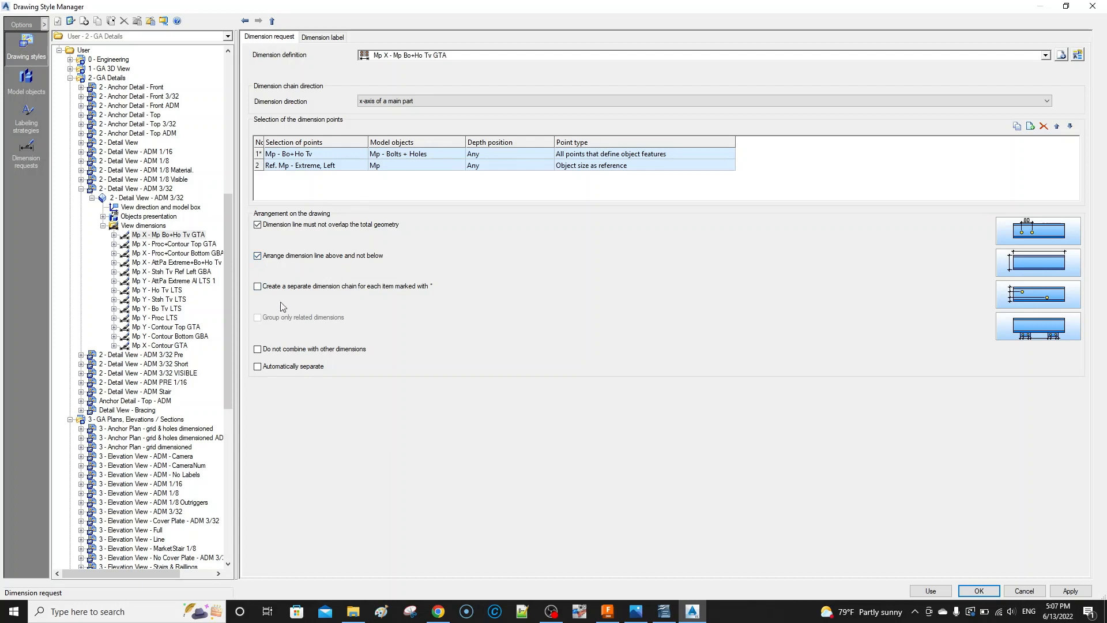
click(326, 38)
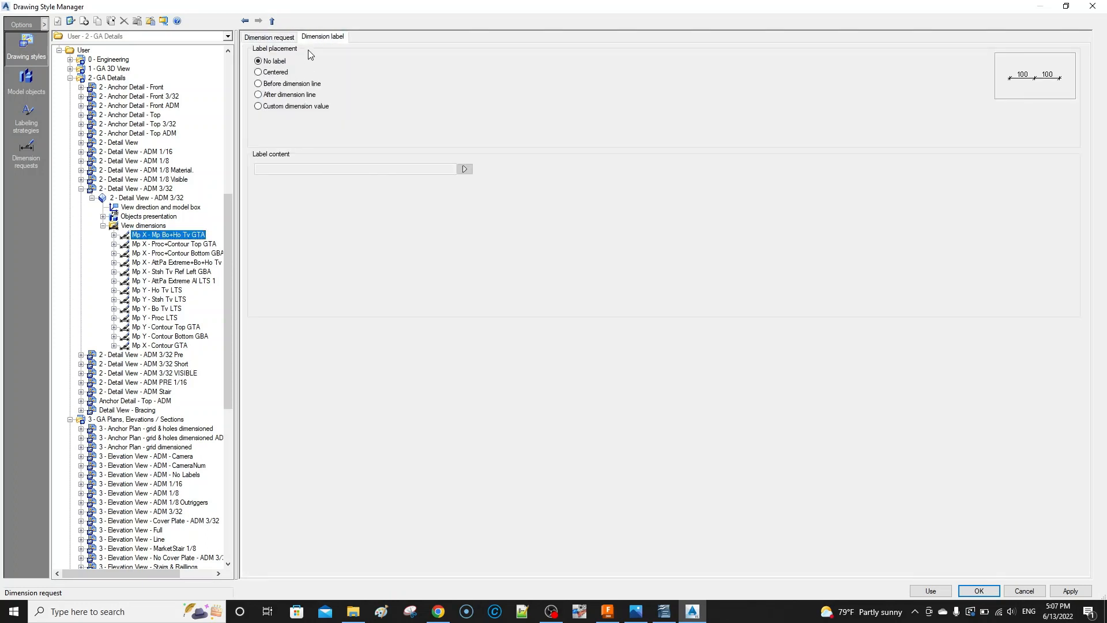
click(262, 38)
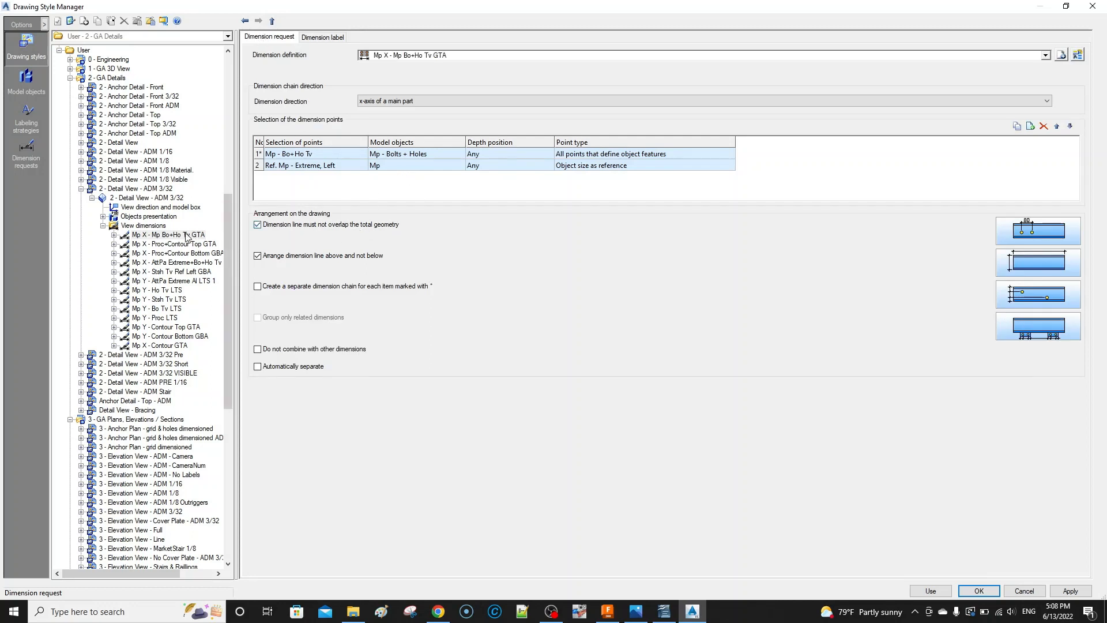
Step: Collapse the 2 - Detail View - ADM 3/32 style and view the model objects and labeling strategies categories
click(103, 227)
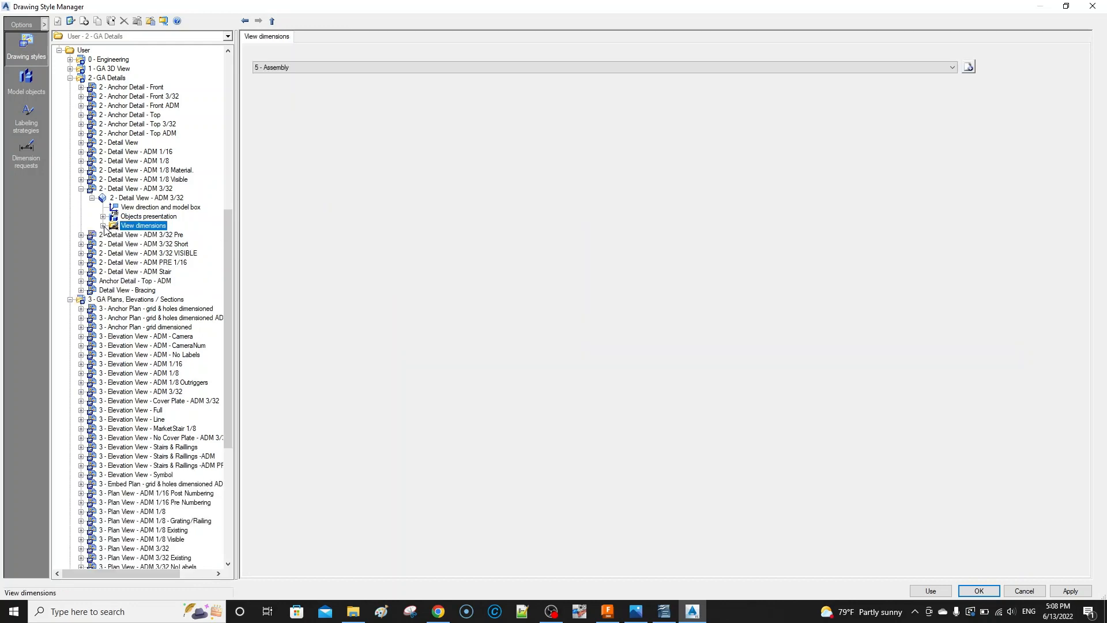
click(82, 189)
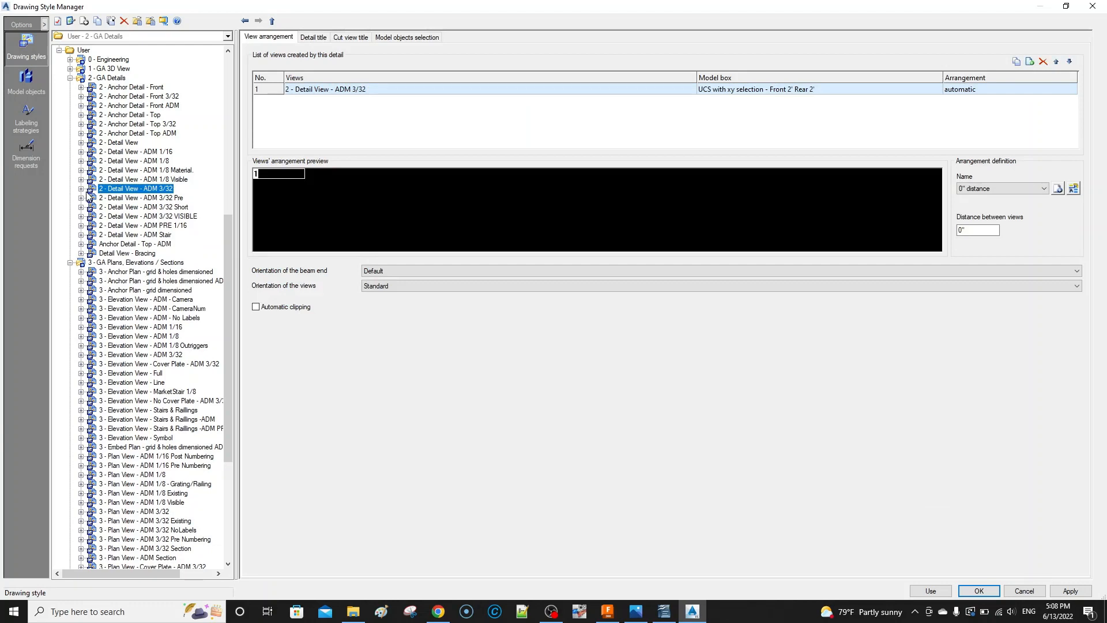
scroll(152, 233, up, 2)
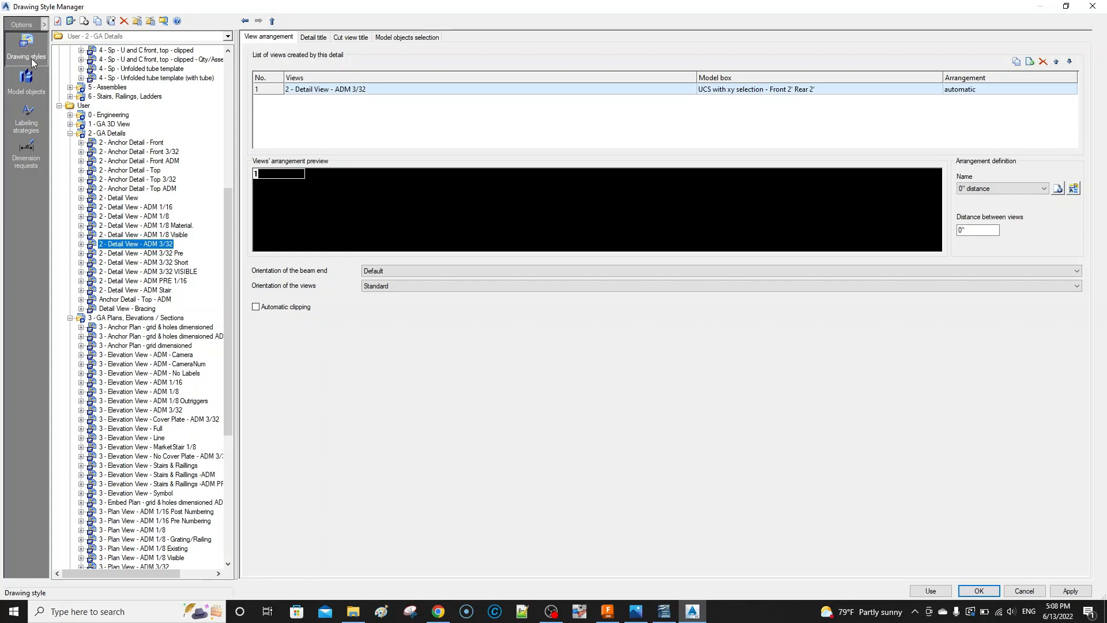
click(32, 80)
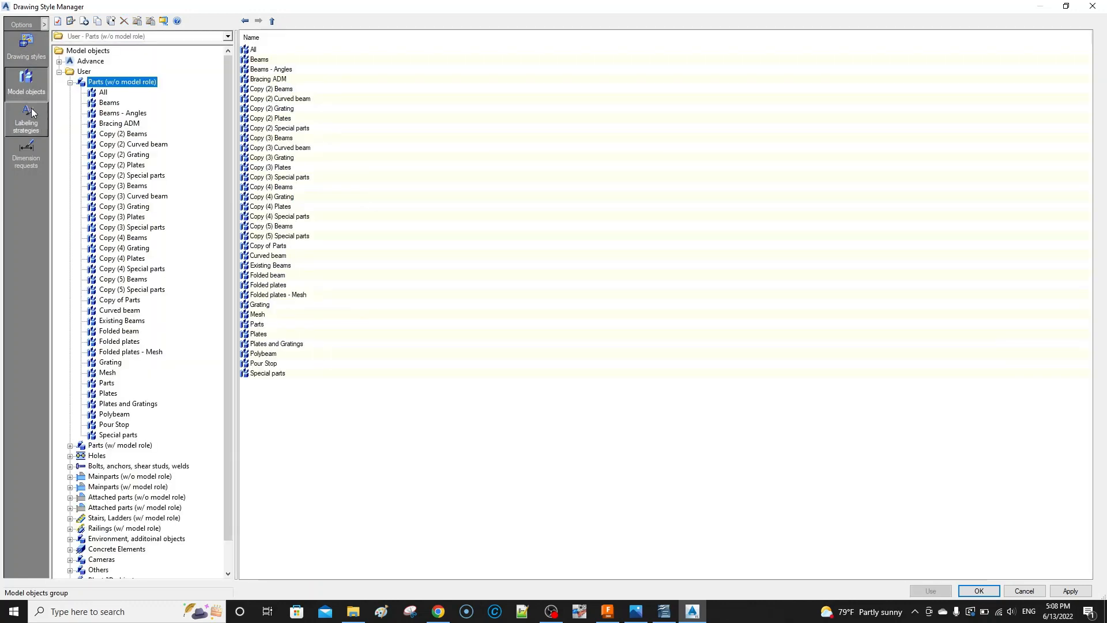
click(31, 115)
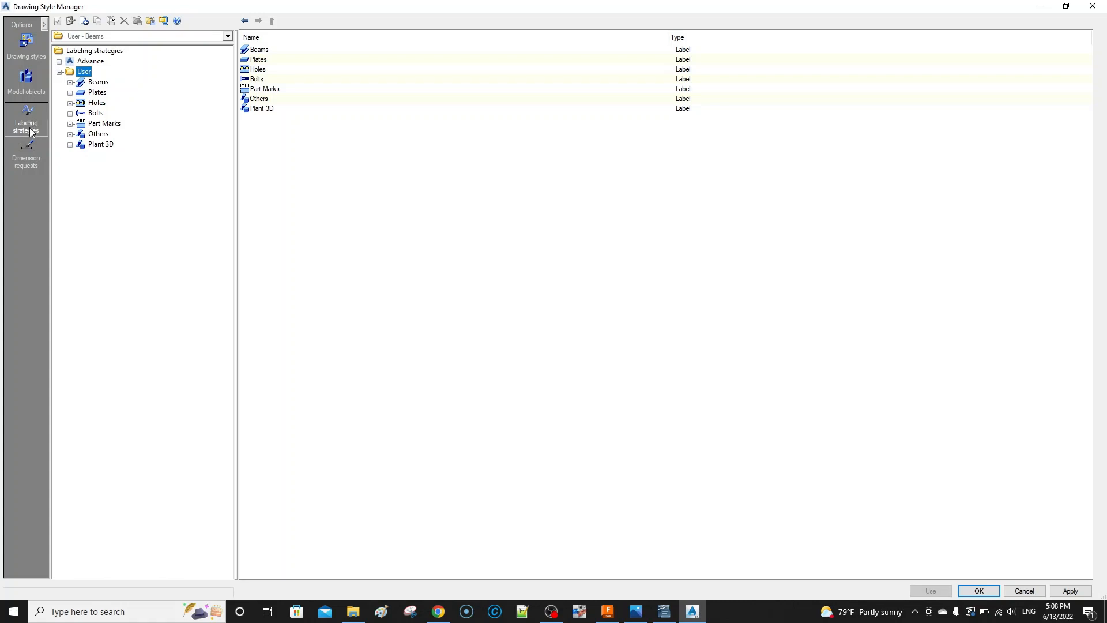
Step: Browse the user's Beams labeling strategies and the Beams and Stairs & Railings dimension requests
click(69, 82)
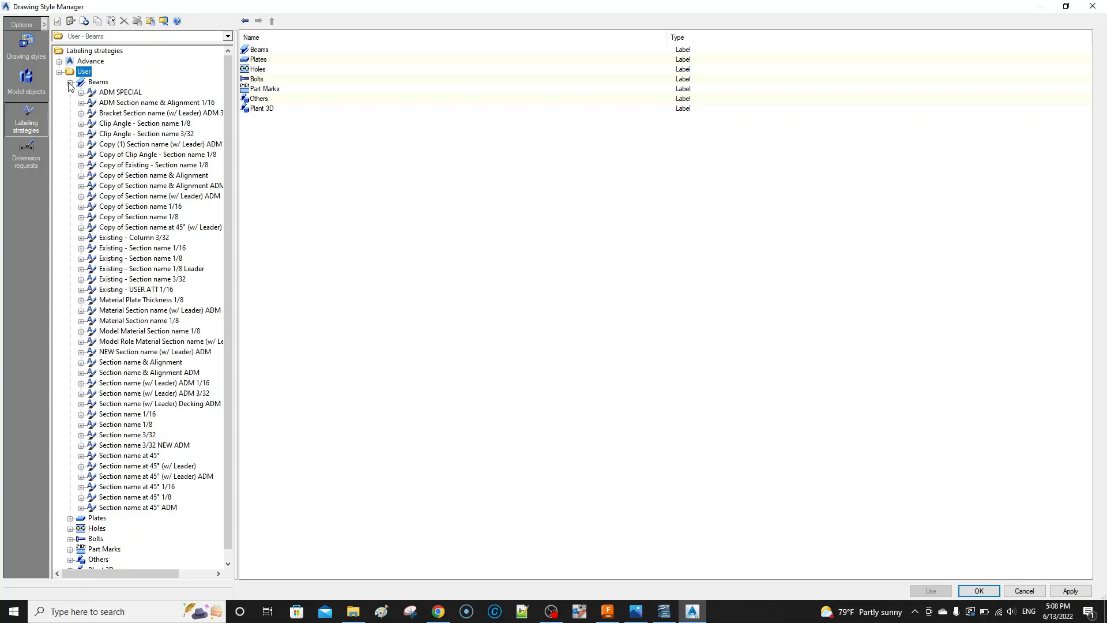
click(70, 82)
click(27, 153)
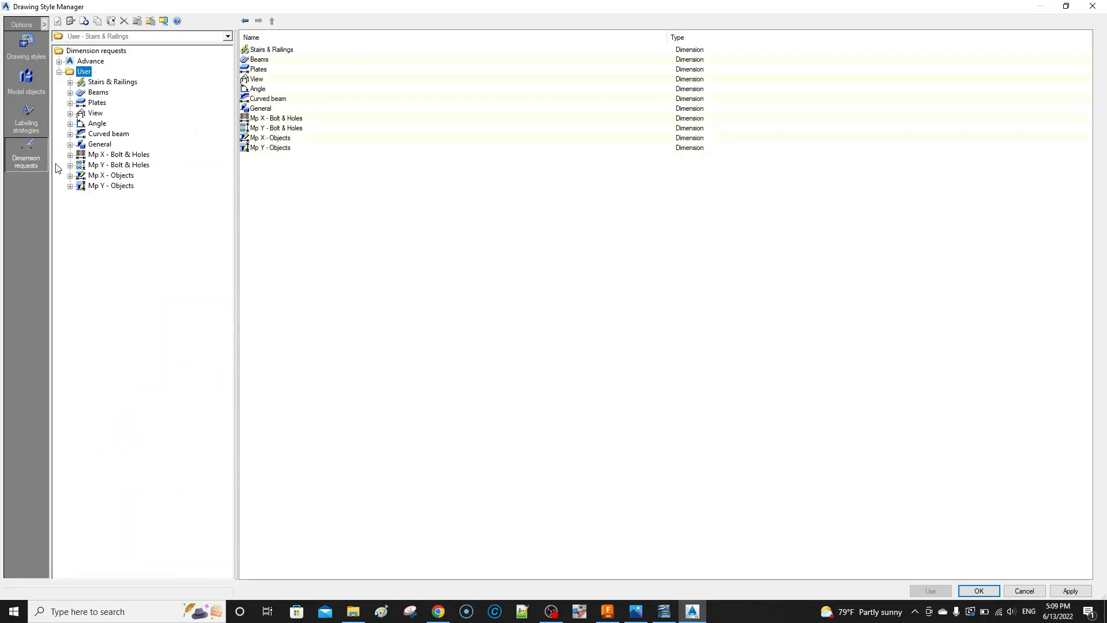
click(69, 93)
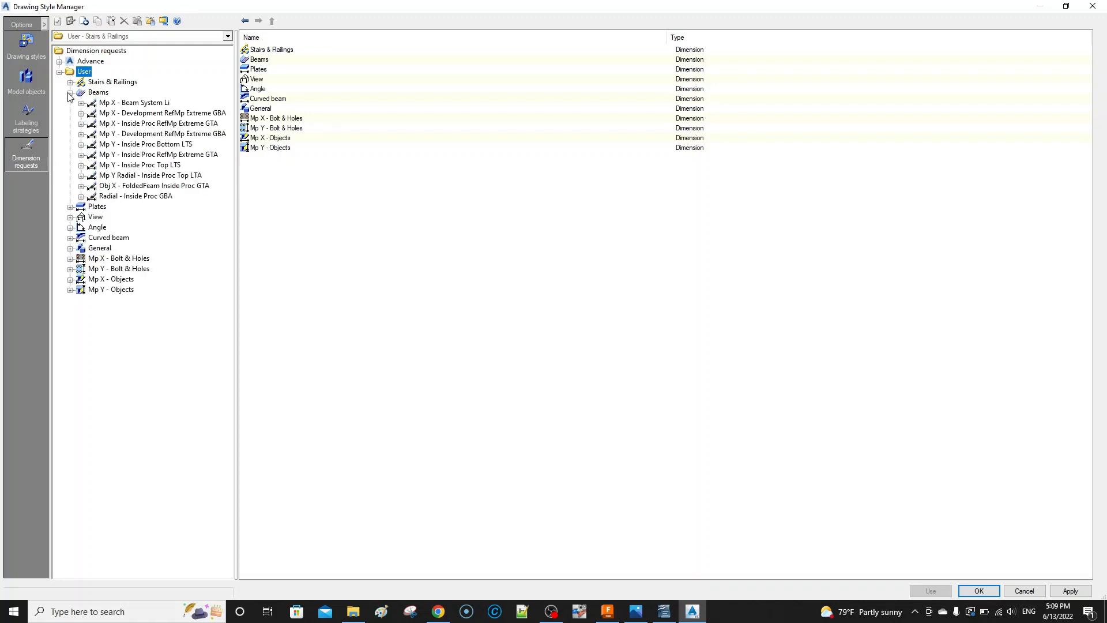
click(70, 92)
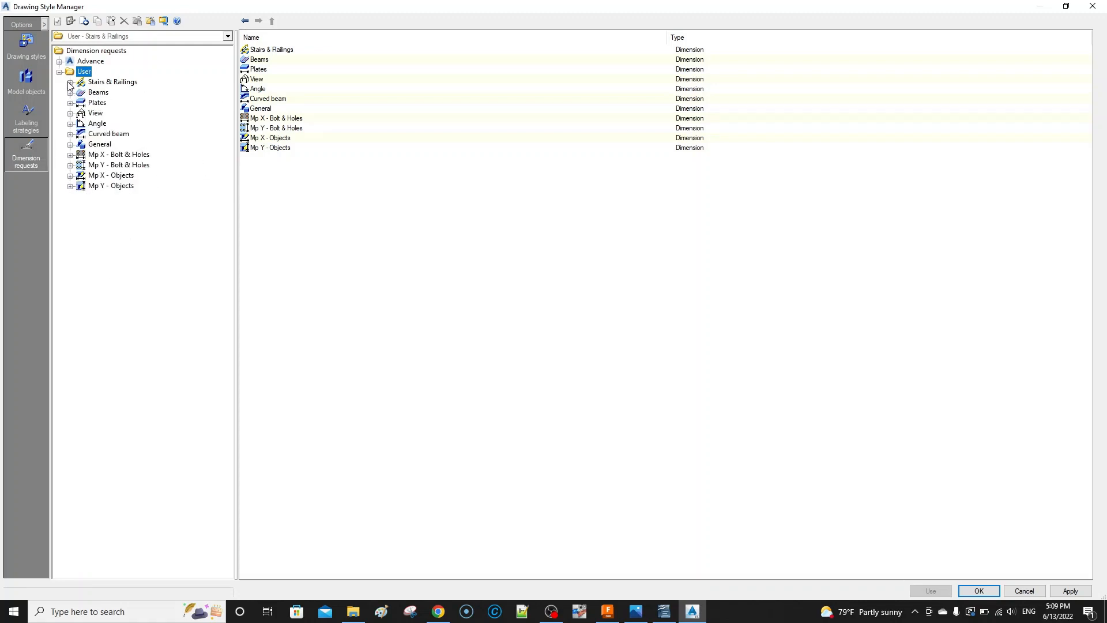
click(70, 82)
click(69, 82)
Step: Return to the drawing styles, collapse Advance's 4 - Singlepart category, and list the styles in the User 2 - GA Details category
click(26, 46)
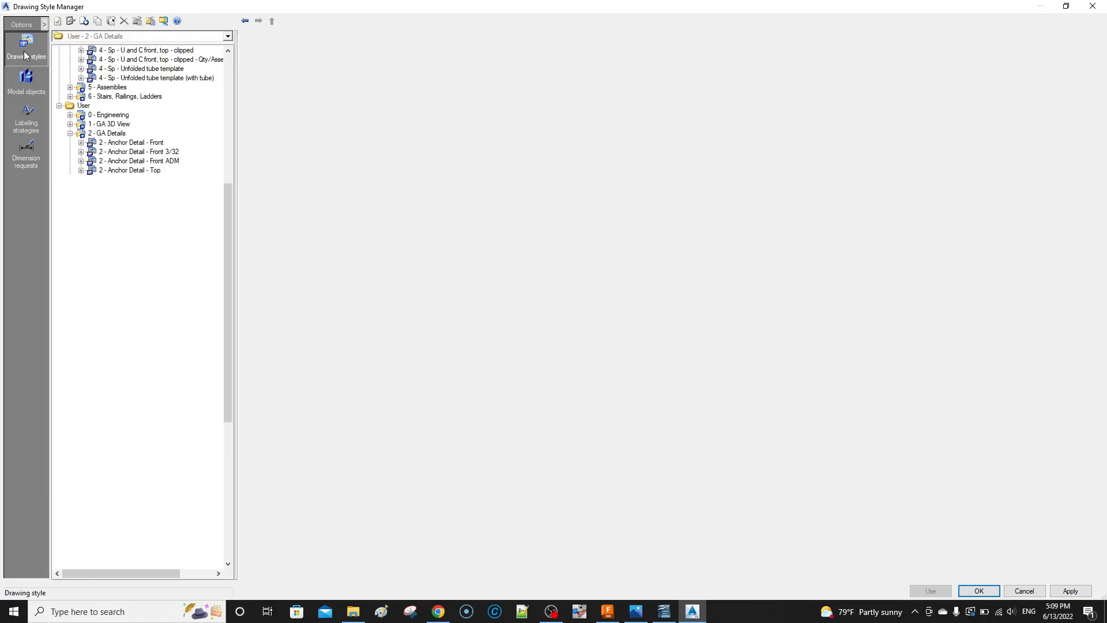
click(69, 133)
click(70, 143)
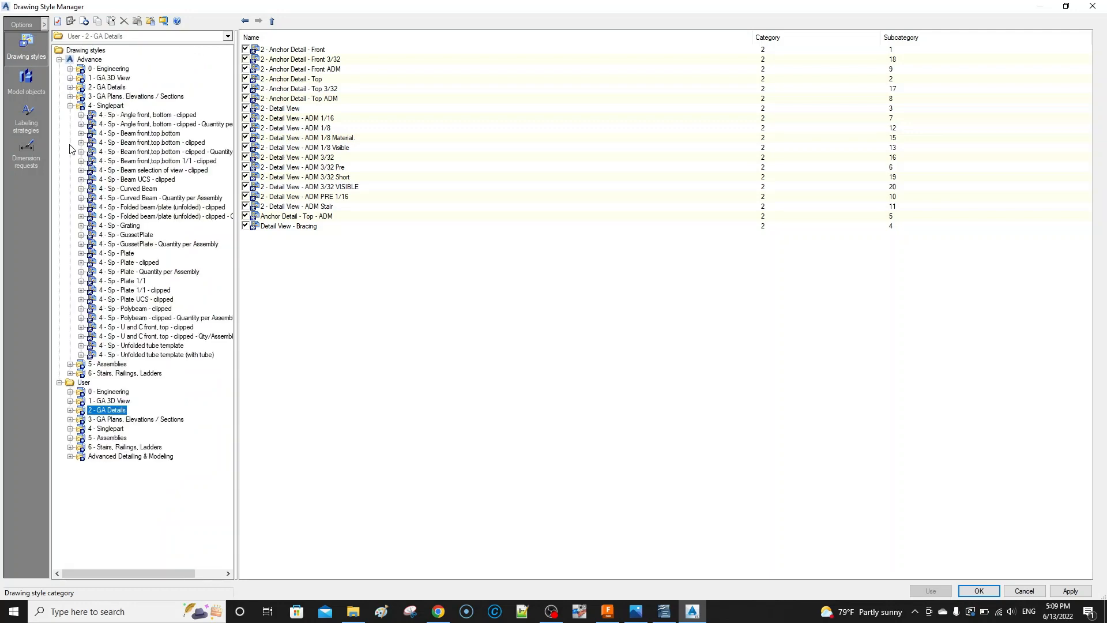
click(71, 106)
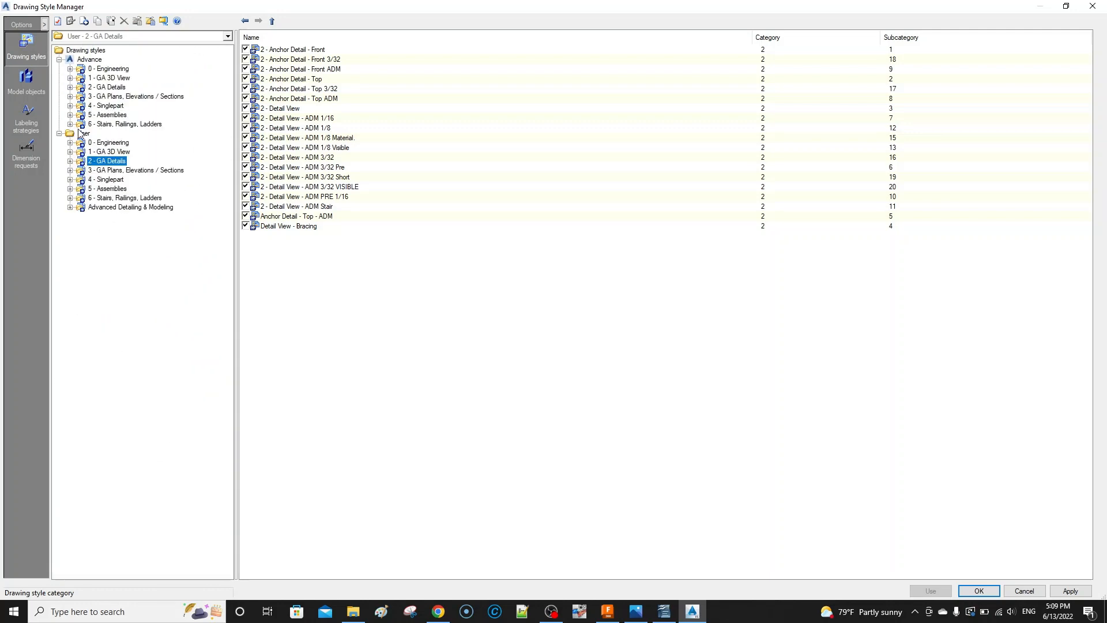
click(70, 161)
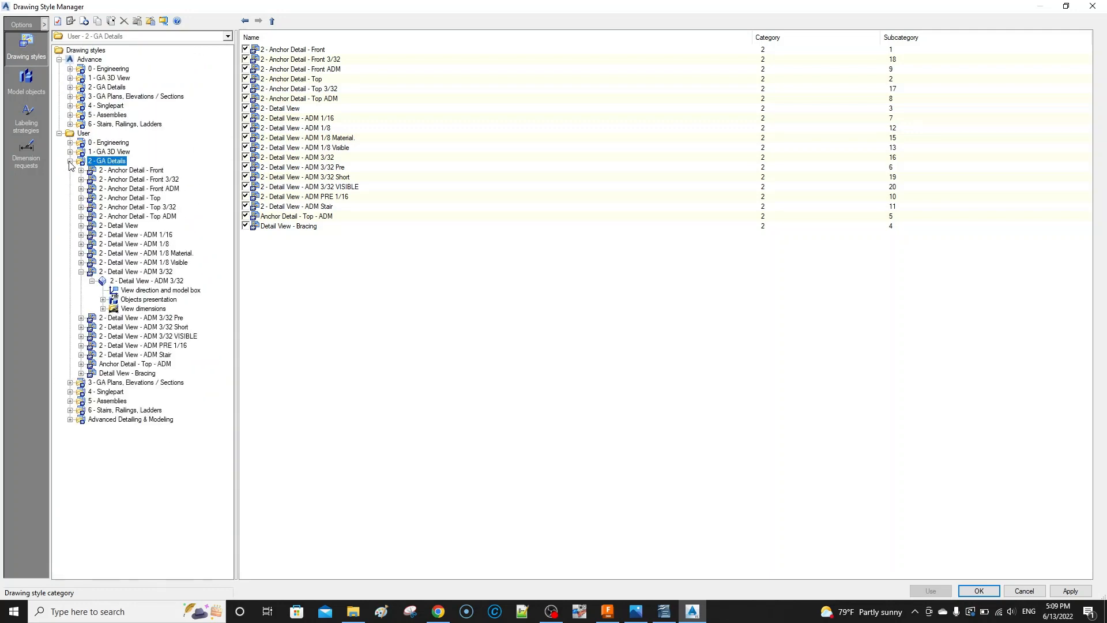
click(82, 272)
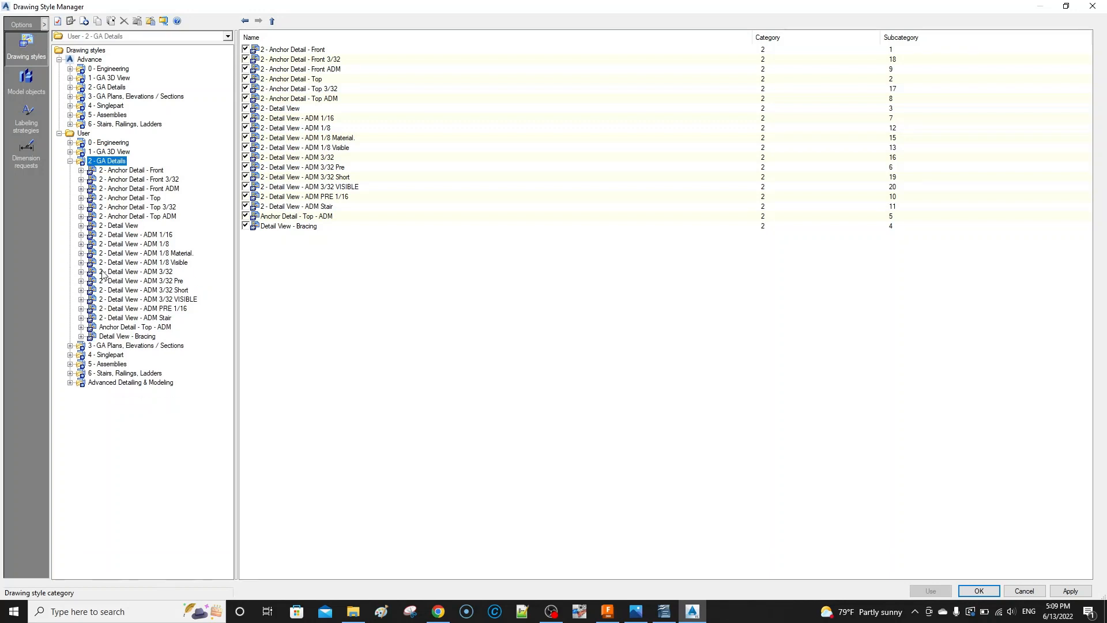
Step: Review the copy options of the 2 - Detail View - ADM 3/32 style and its view definition, cancelling the new view dialog
click(105, 272)
right_click(105, 272)
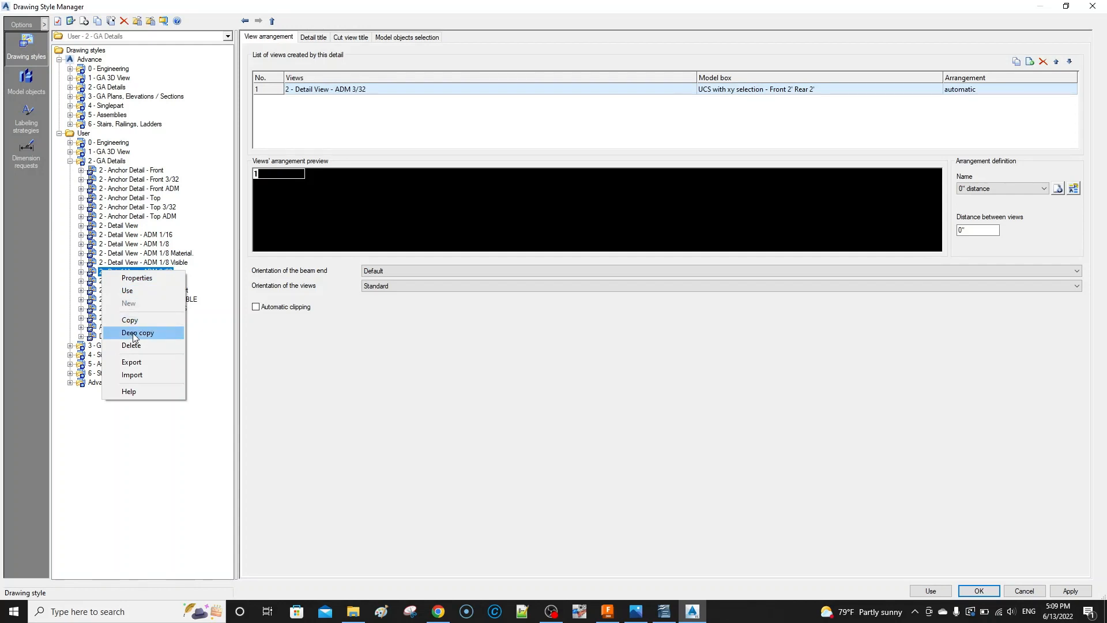
click(208, 241)
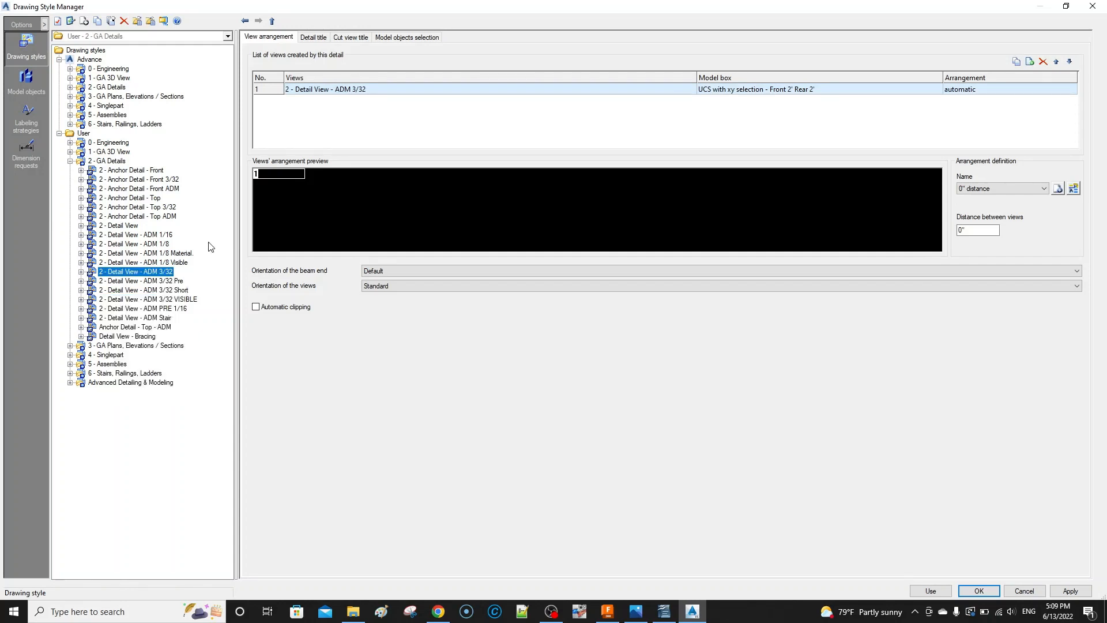
click(81, 272)
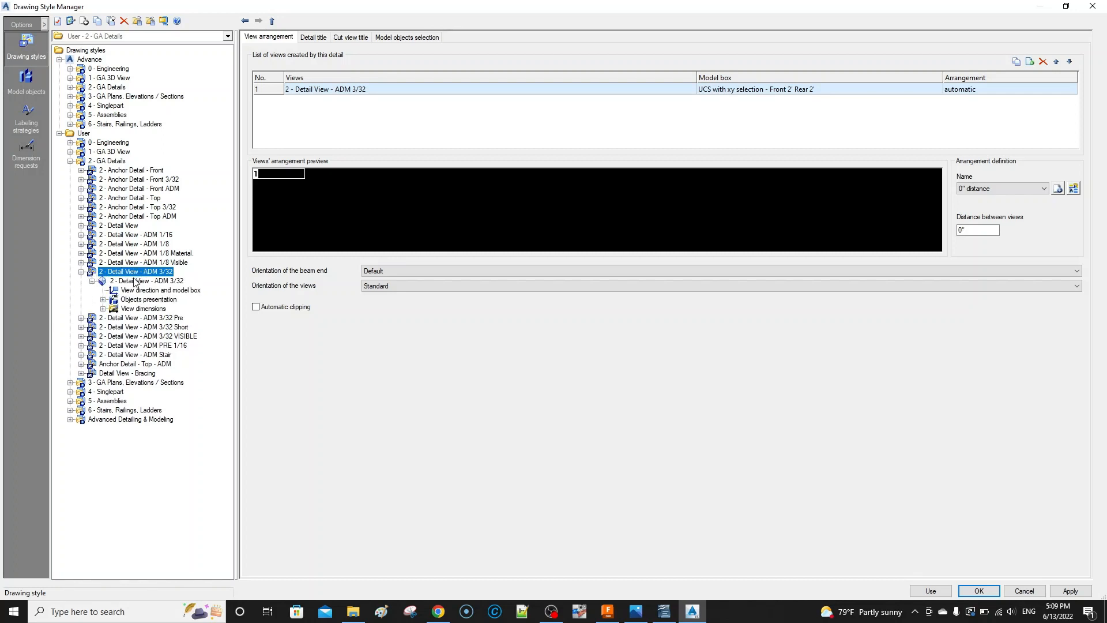
click(131, 281)
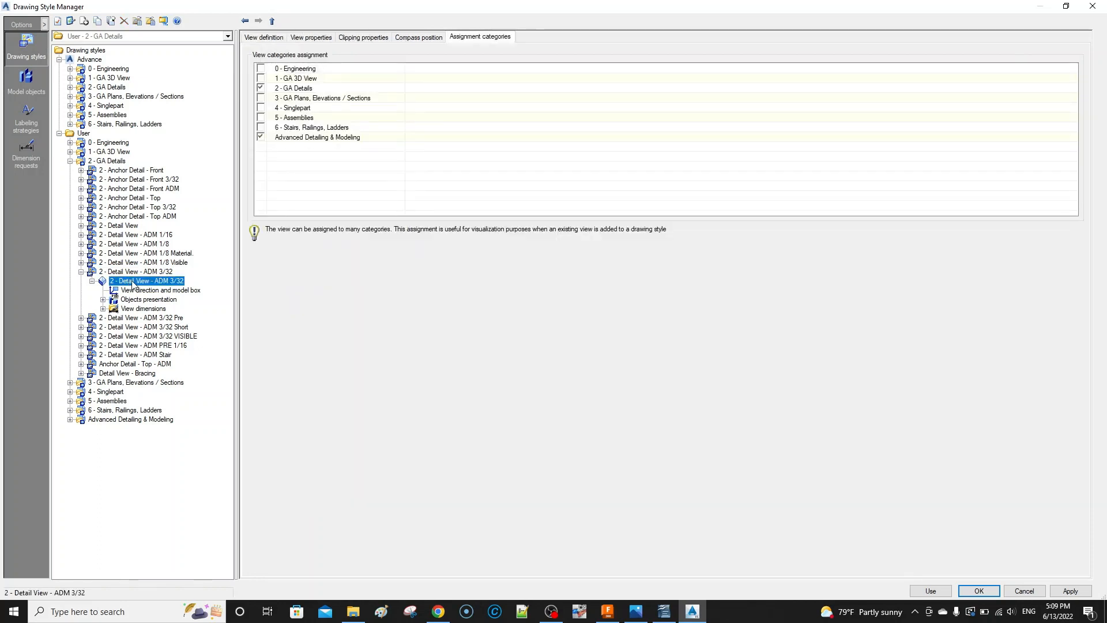
click(277, 38)
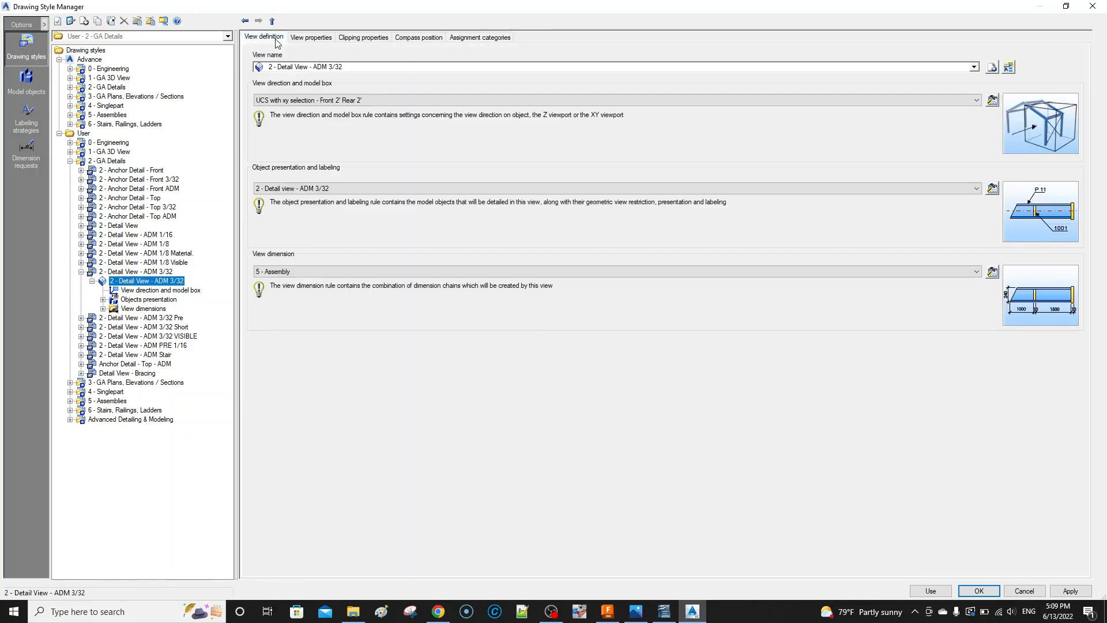
click(991, 66)
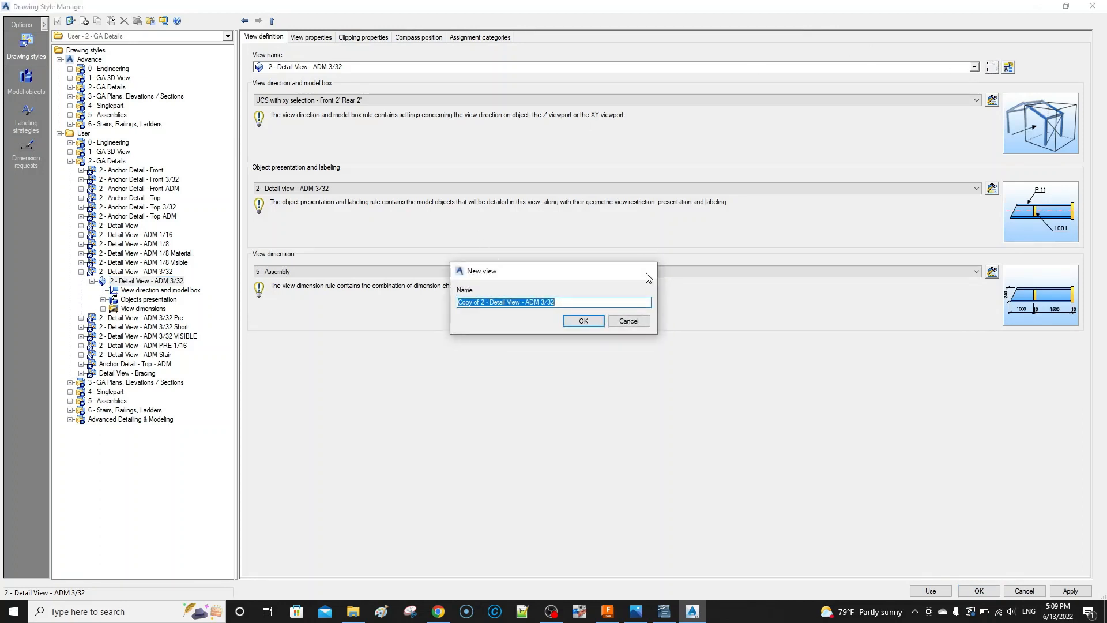
click(647, 271)
Step: Copy the 2 - Detail View - ADM 3/32 drawing style as 2 - Detail View - TEST
click(151, 272)
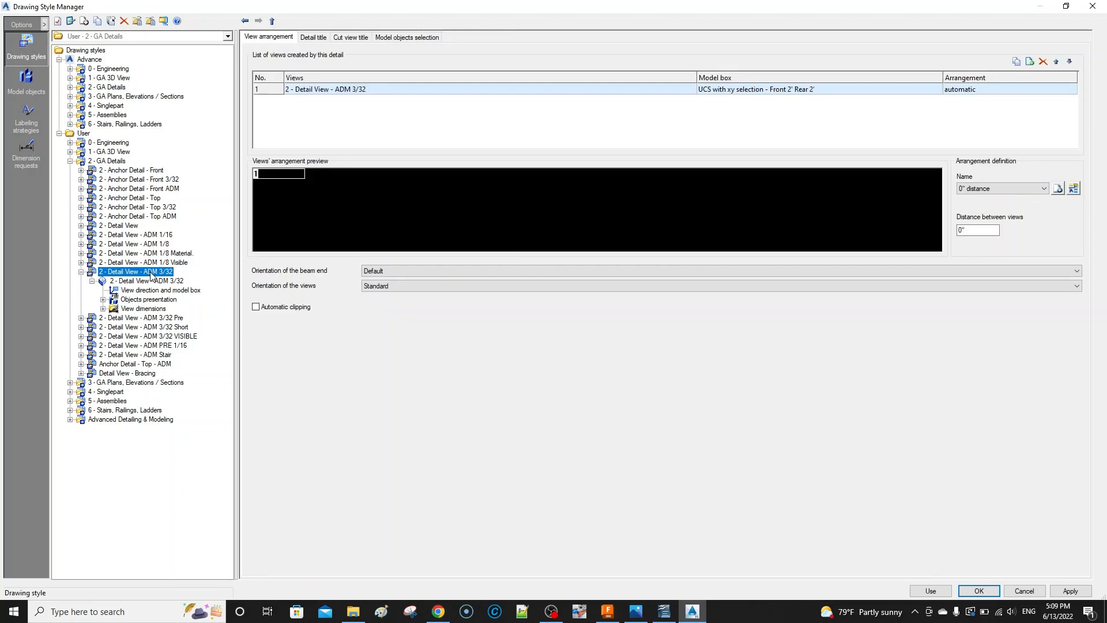
right_click(151, 275)
click(176, 321)
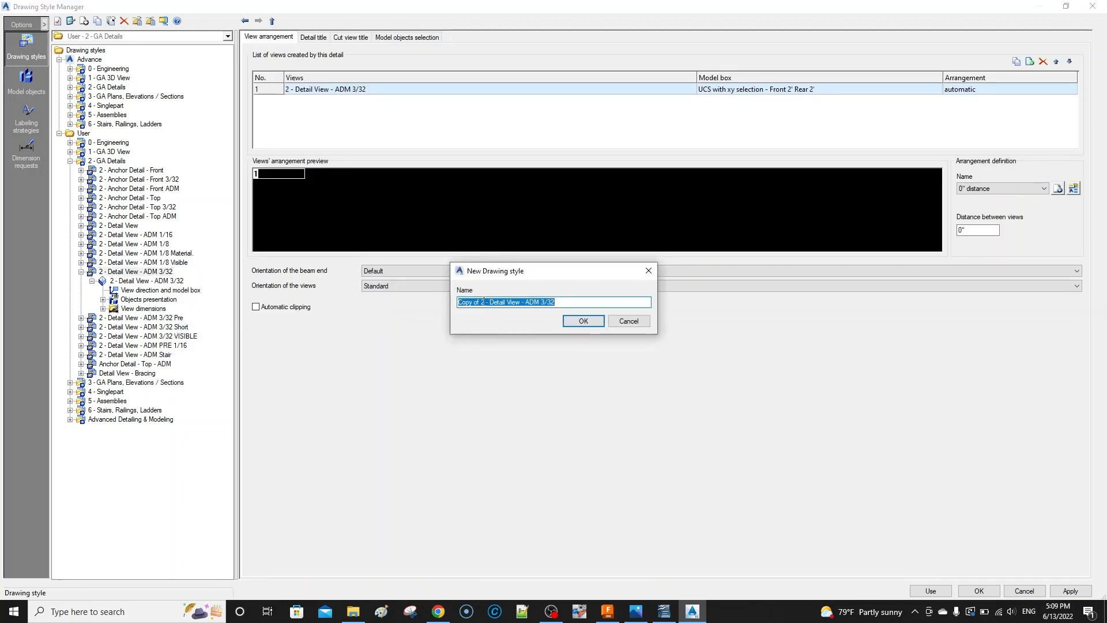
drag(481, 302, 440, 301)
key(BackSpace)
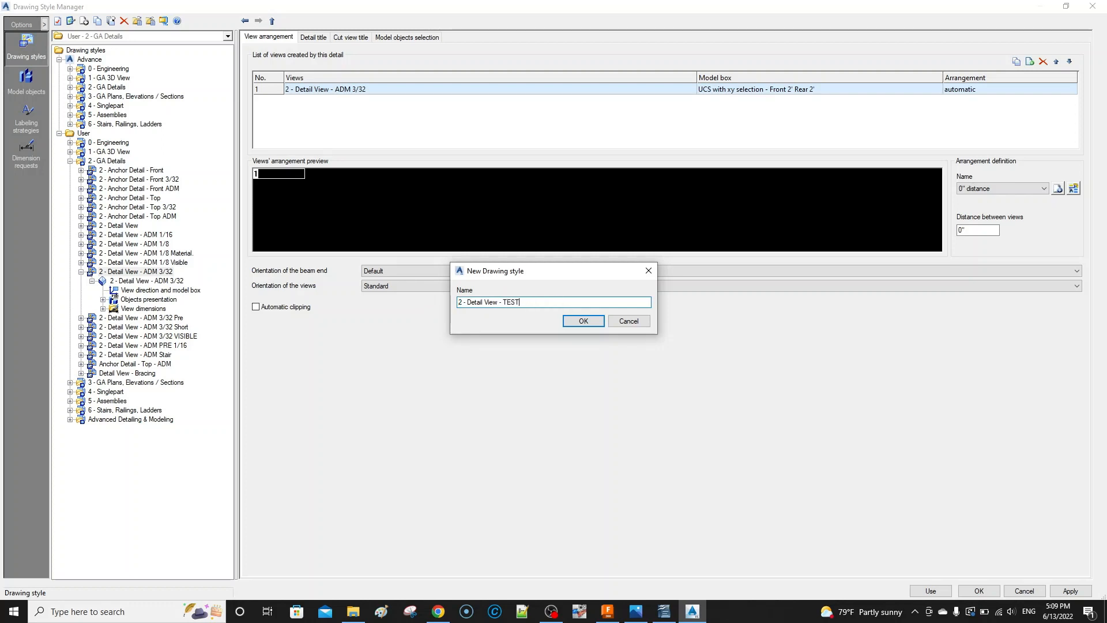
click(583, 321)
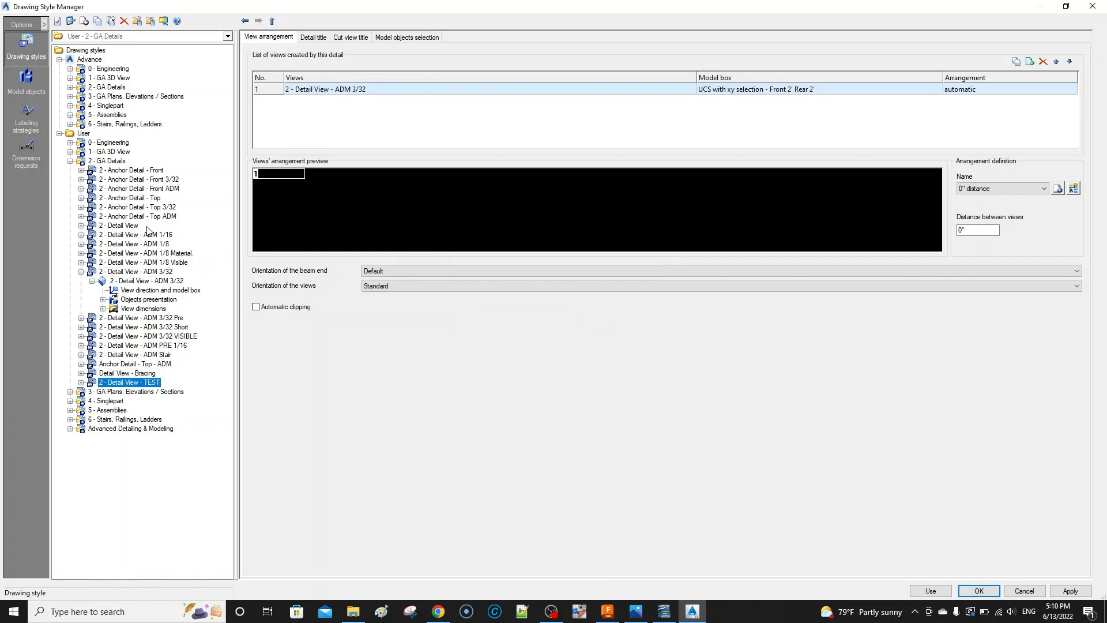
Step: Copy the view inside the 2 - Detail View - TEST style as a new view named 2 - Detail View - TEST
click(81, 382)
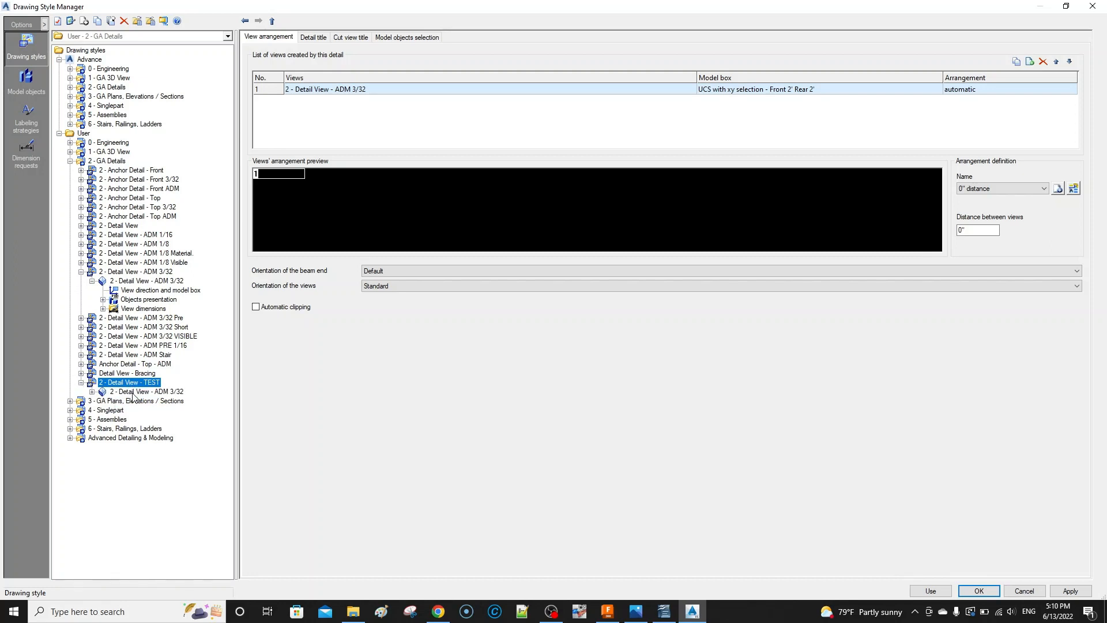
click(130, 392)
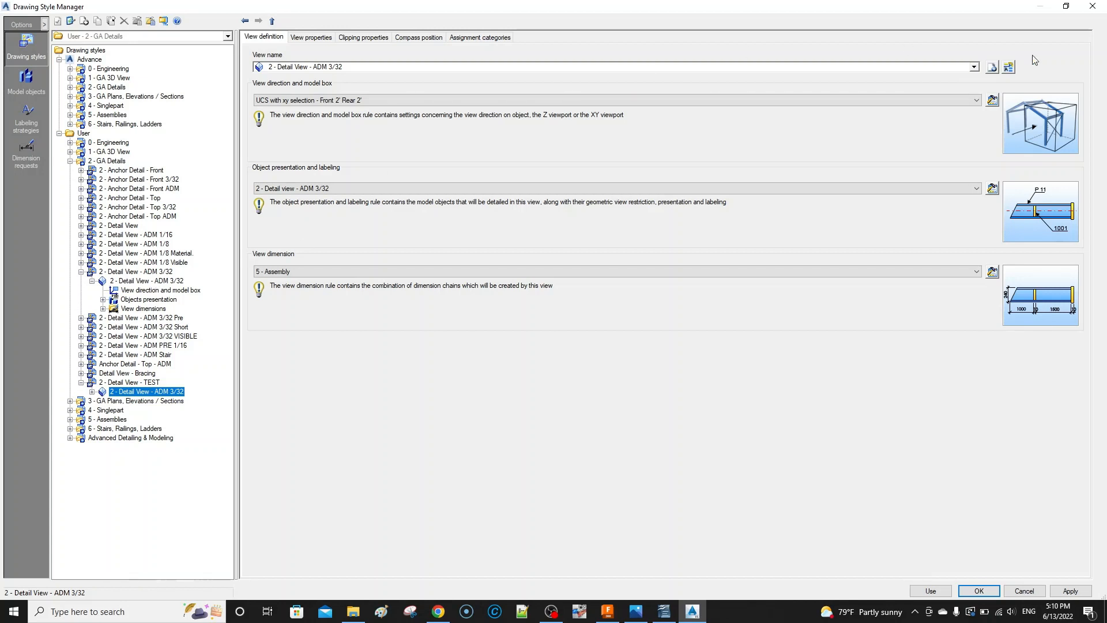
click(992, 67)
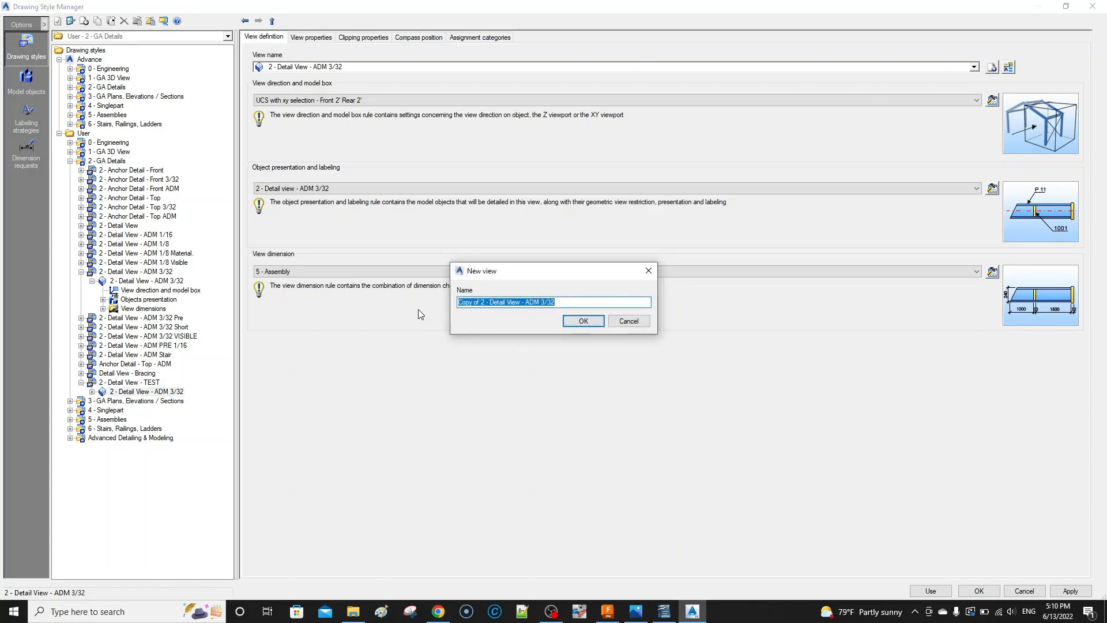
drag(483, 304, 432, 310)
key(BackSpace)
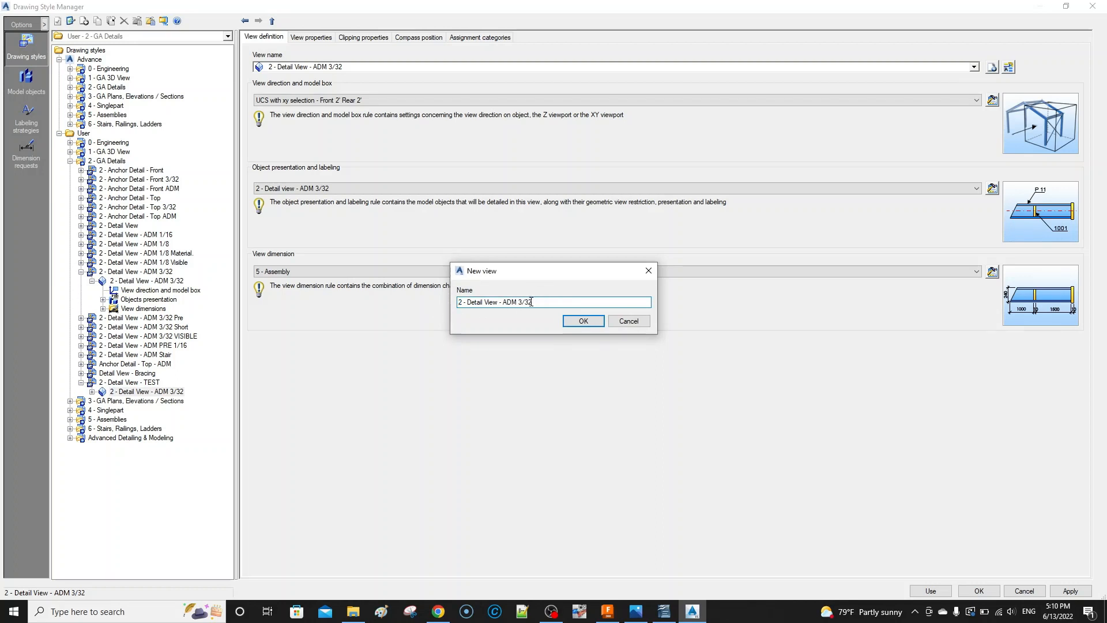
key(BackSpace)
key(BackSpace)
text(TEST)
click(580, 321)
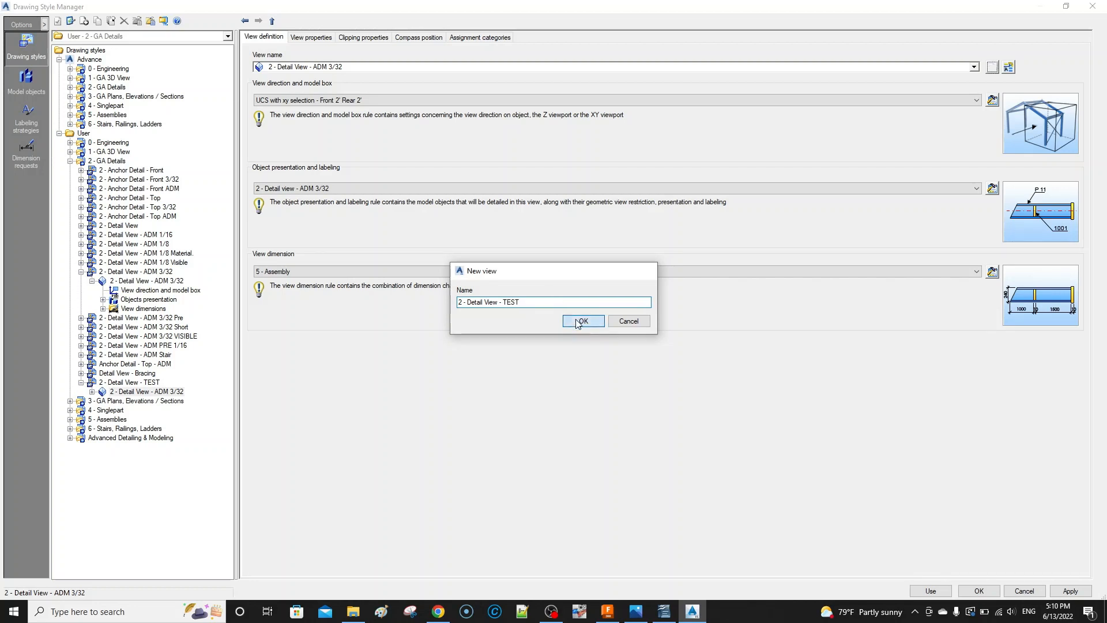
Step: Copy the TEST view's set of objects presentation rules under the name 2 - Detail view - TEST
click(128, 392)
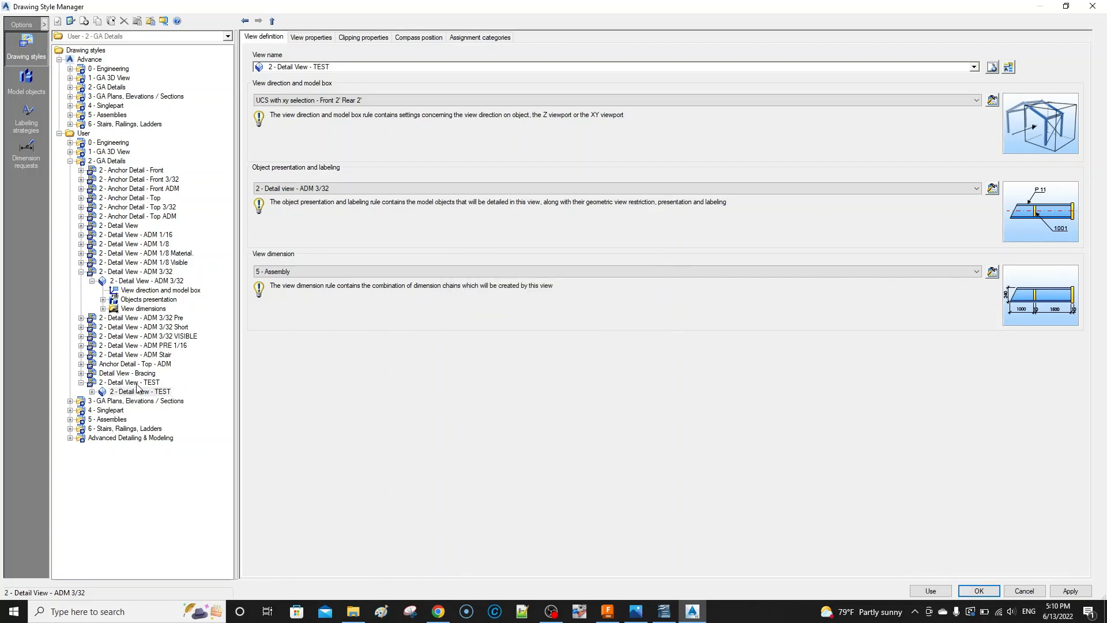
click(91, 391)
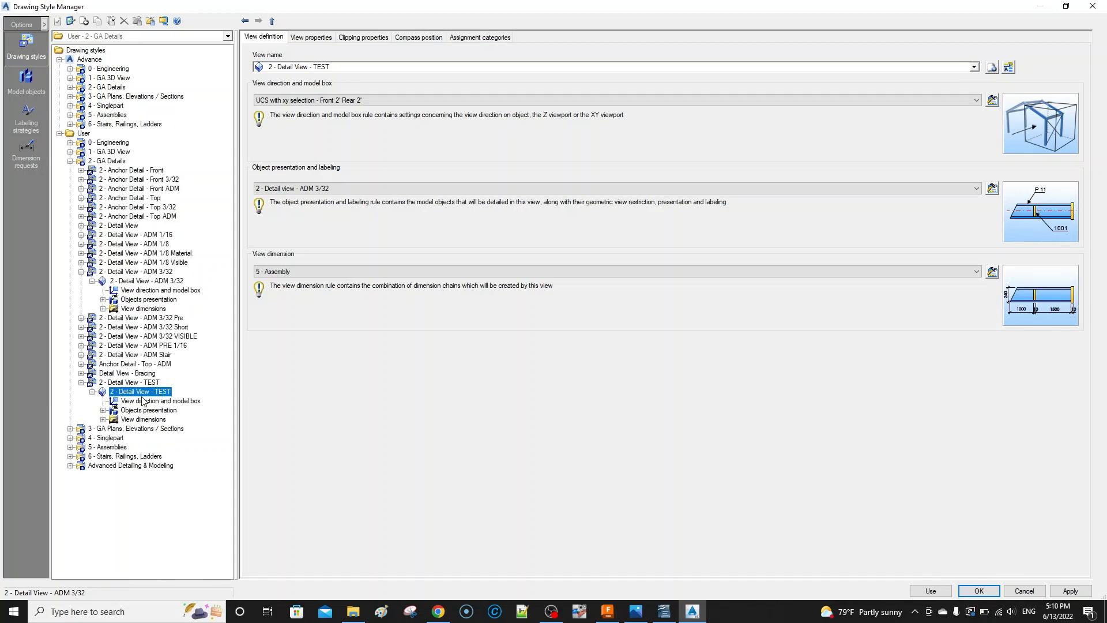
click(103, 410)
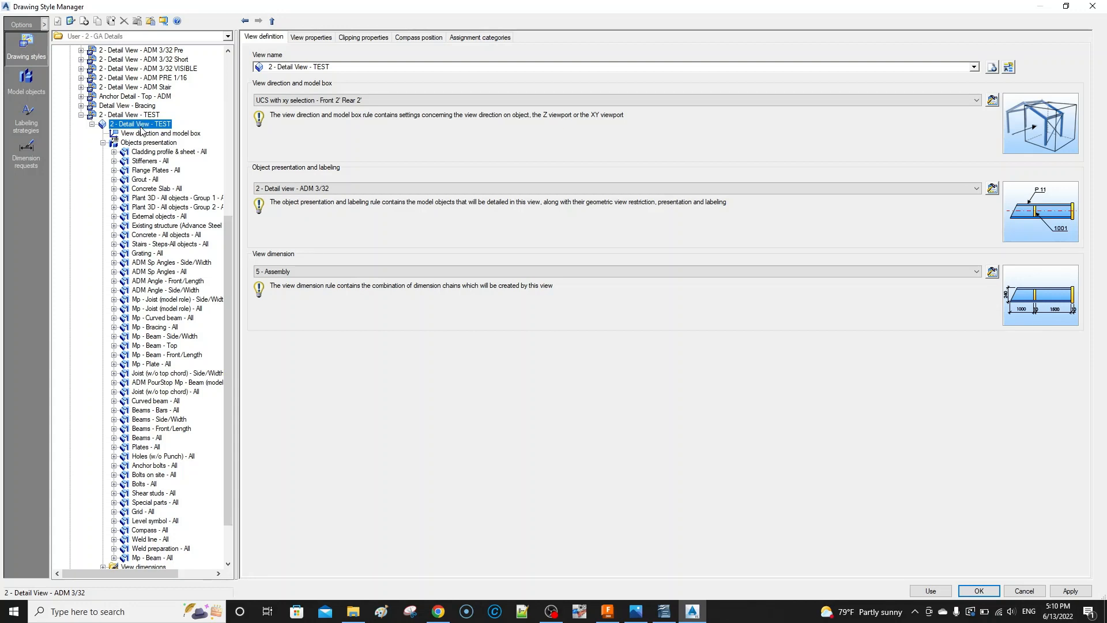
click(149, 143)
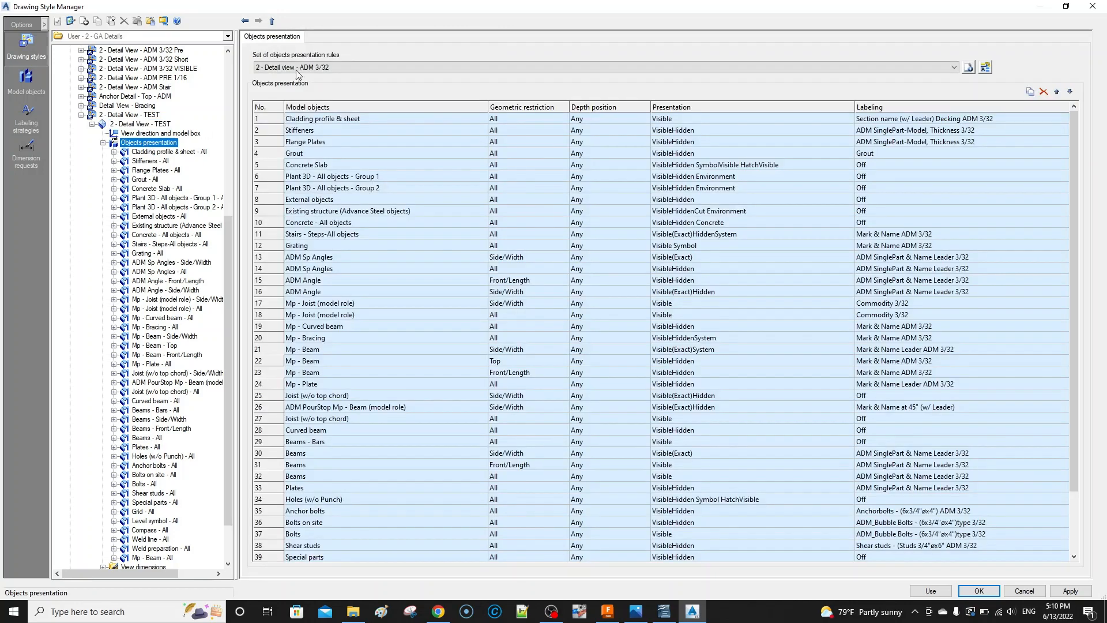
click(986, 66)
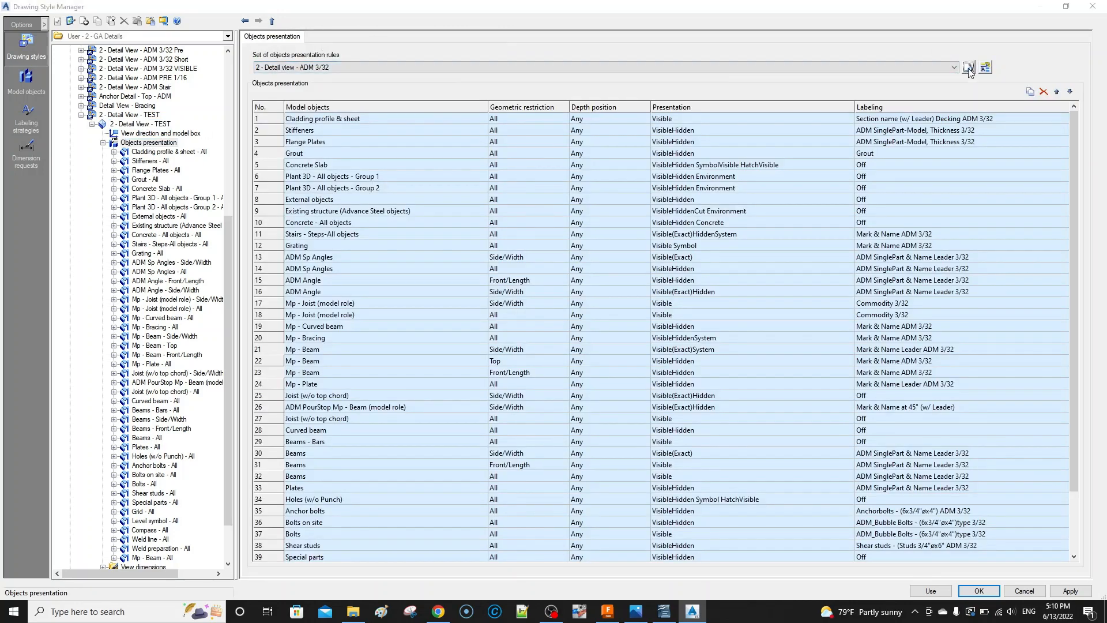
drag(484, 302, 459, 307)
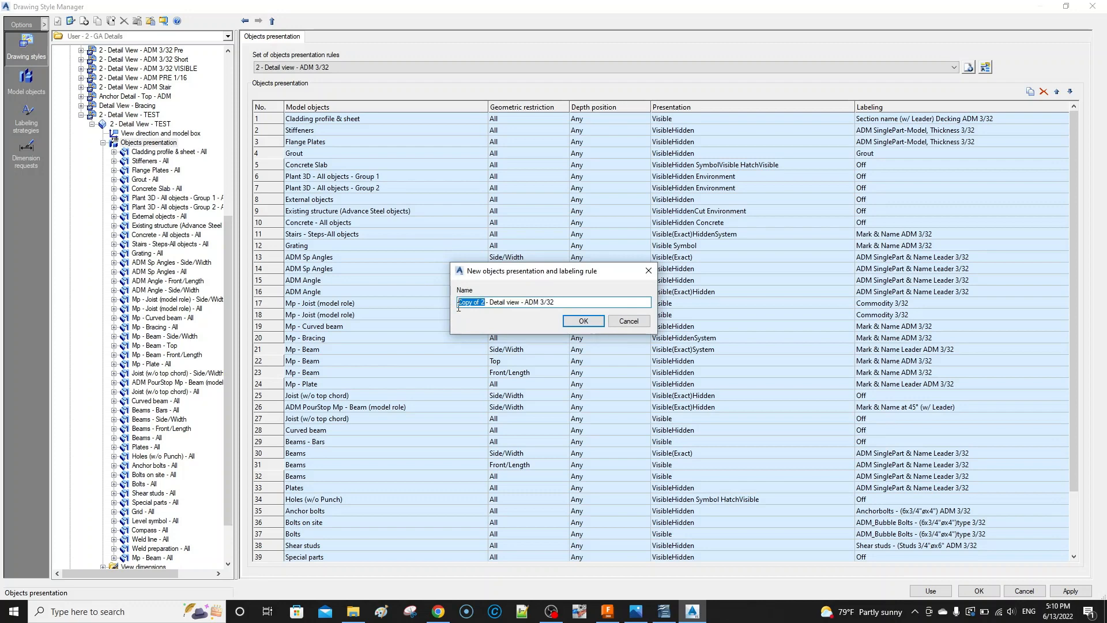
text(2)
drag(533, 302, 510, 309)
text(TEST)
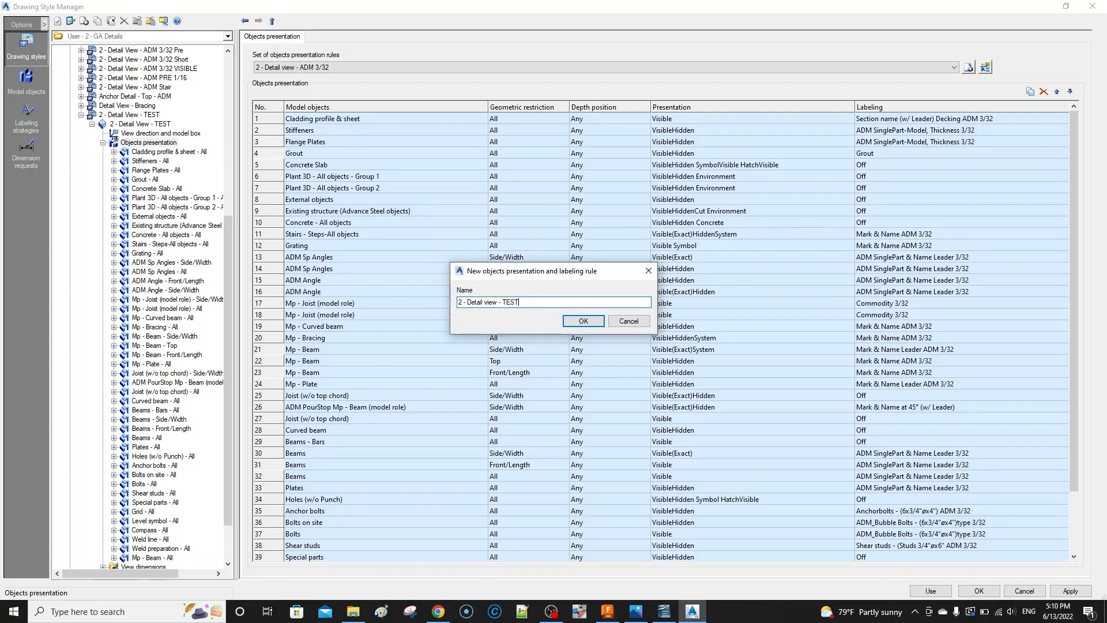
click(584, 320)
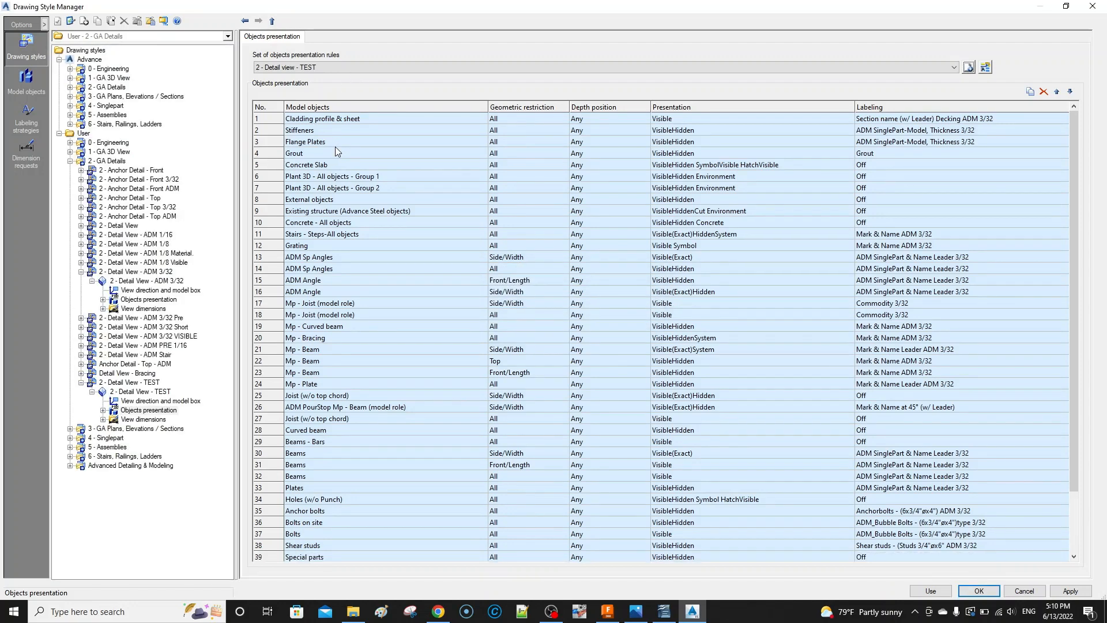
Step: Open the view dimensions of 2 - Detail View - ADM 3/32 and view the dialog for copying its 5 - Assembly strategy, cancelling it
click(103, 309)
click(143, 308)
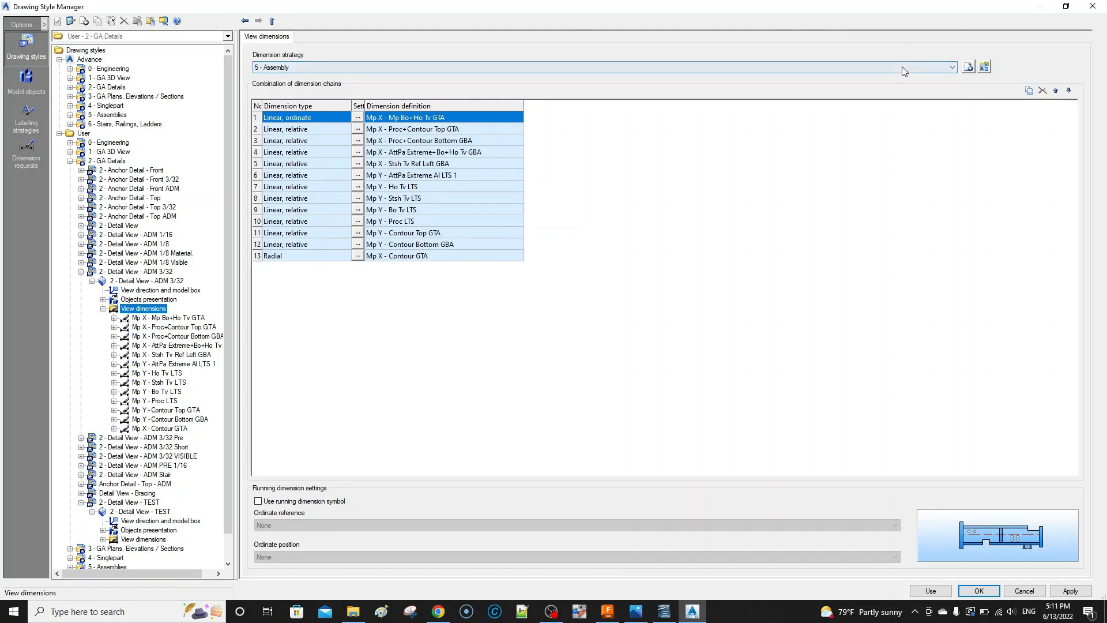
click(968, 67)
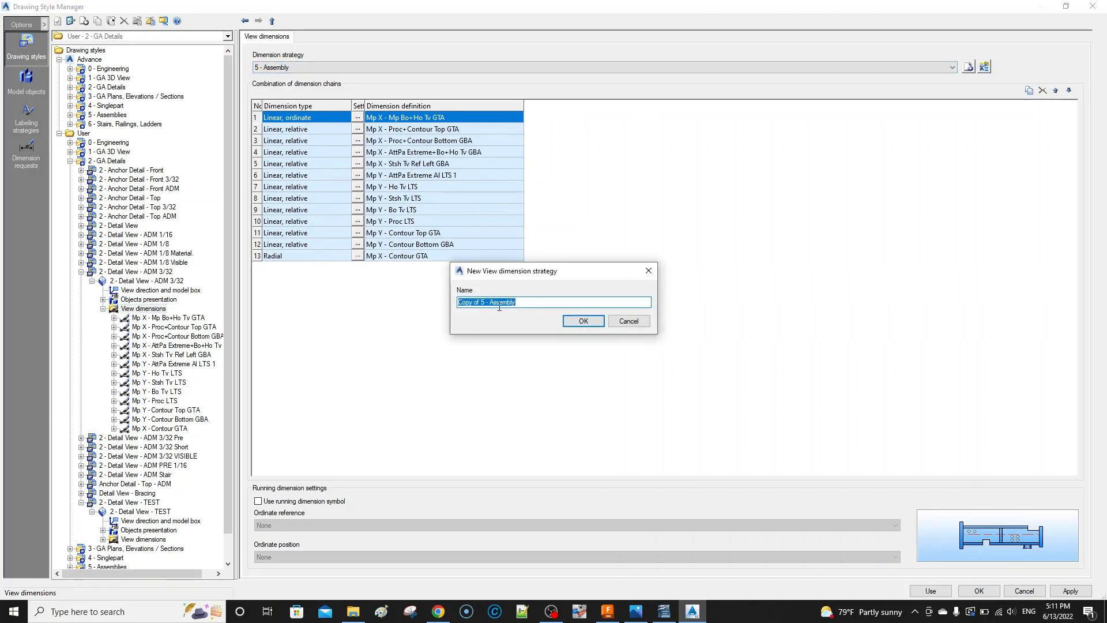
click(628, 321)
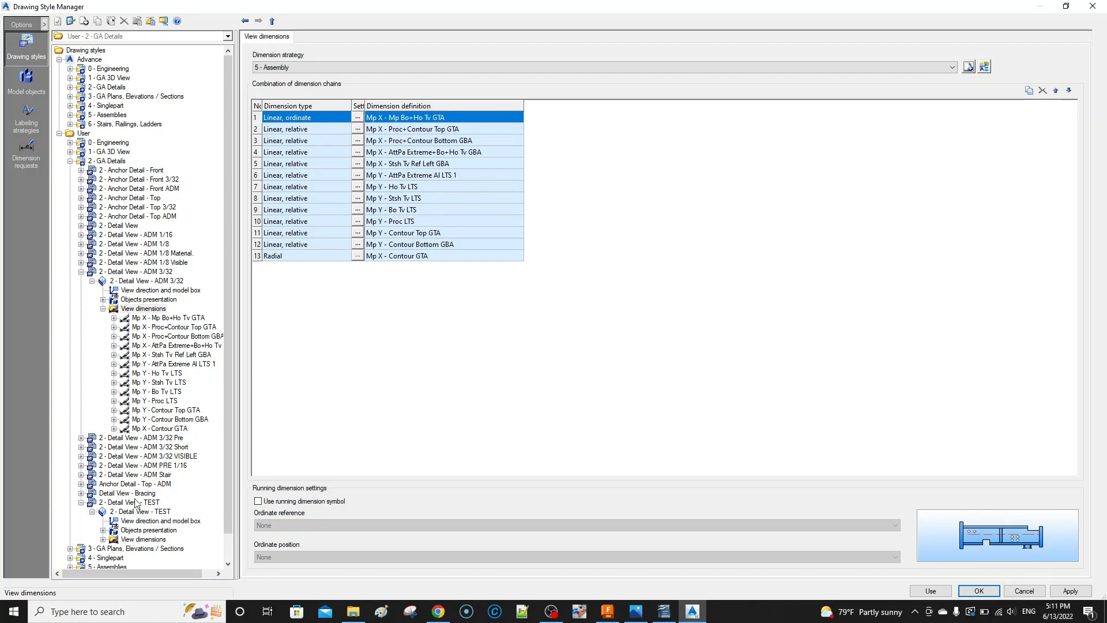
Step: Open the objects presentation of the 2 - Detail View - TEST style and set the Grout rule's labeling to Off
click(121, 502)
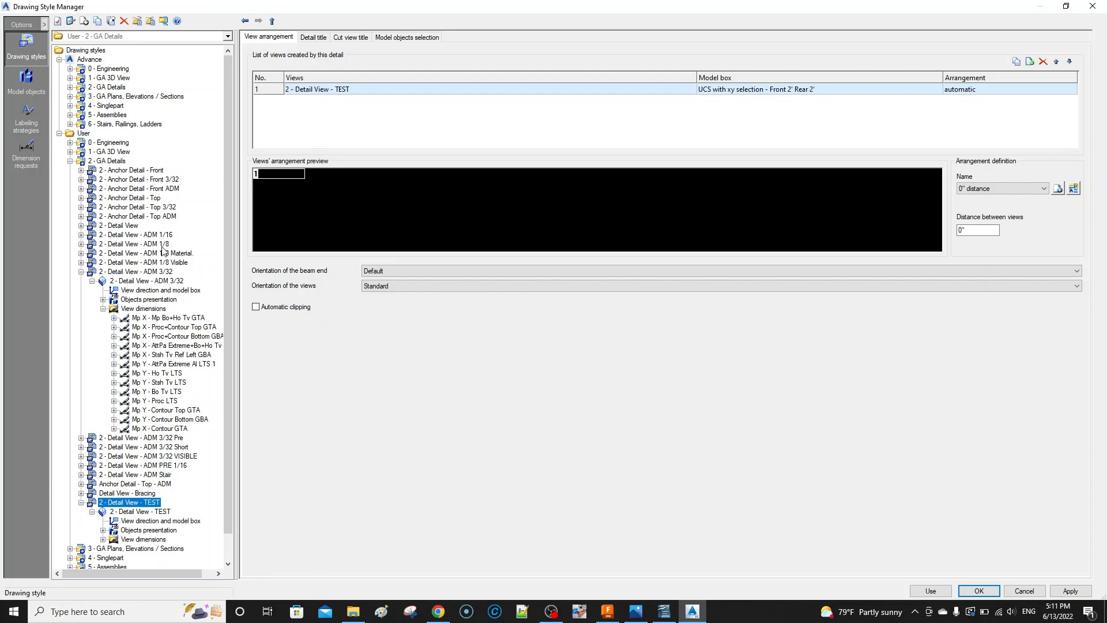
click(132, 529)
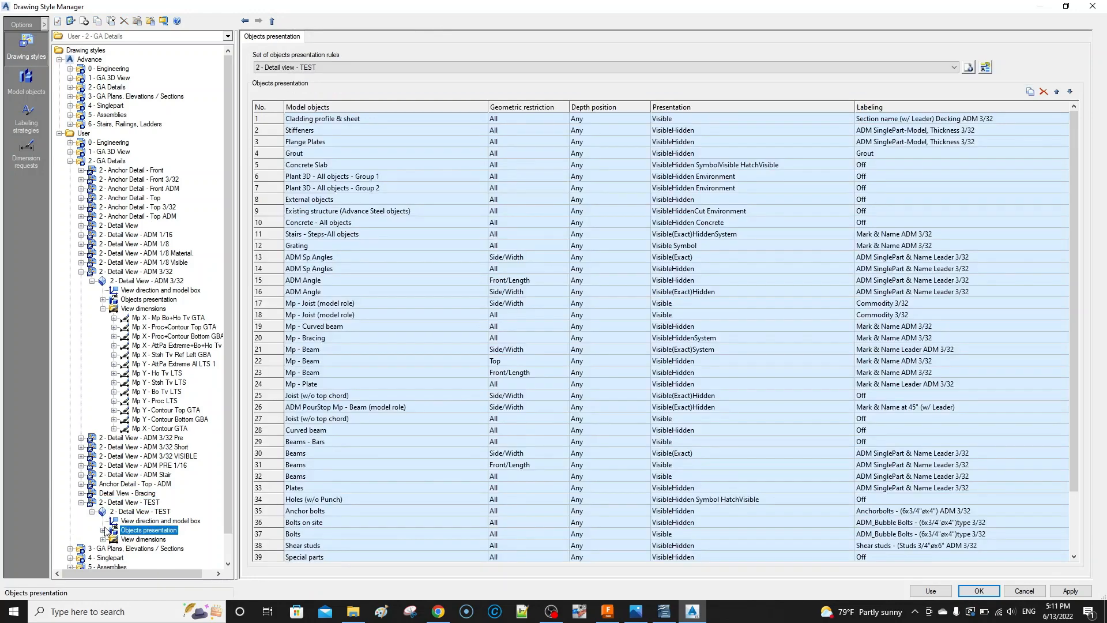
click(103, 529)
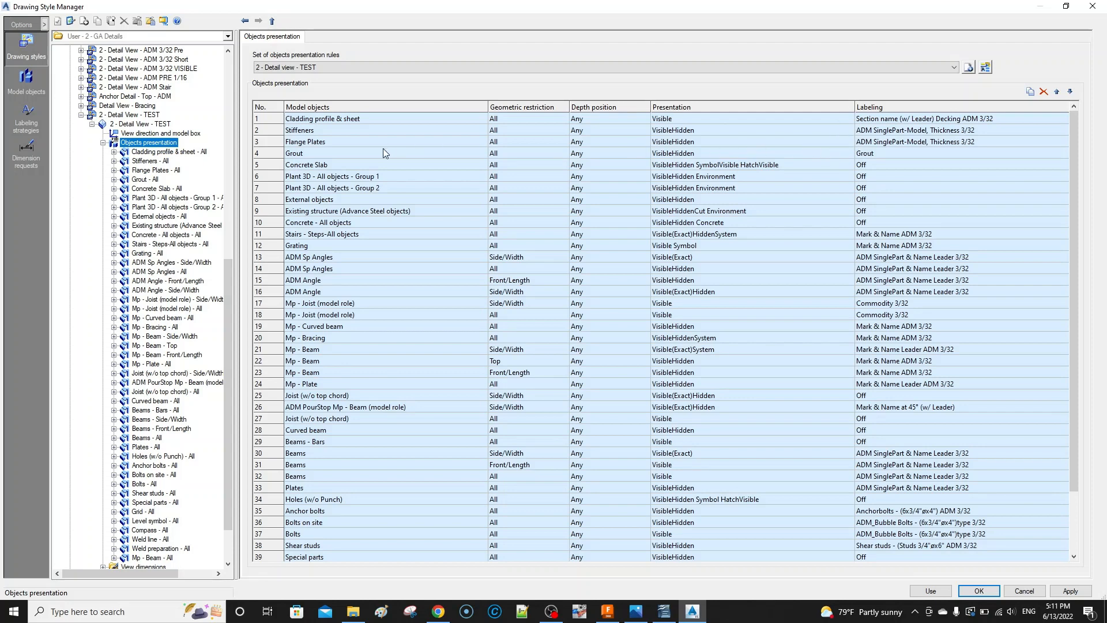
click(933, 151)
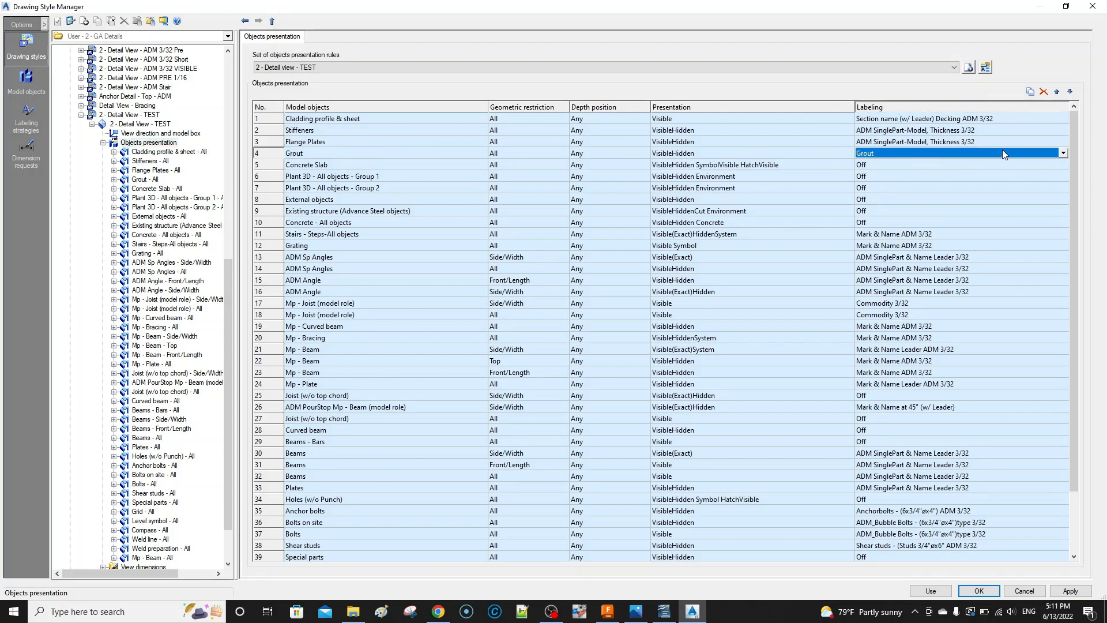
click(1064, 154)
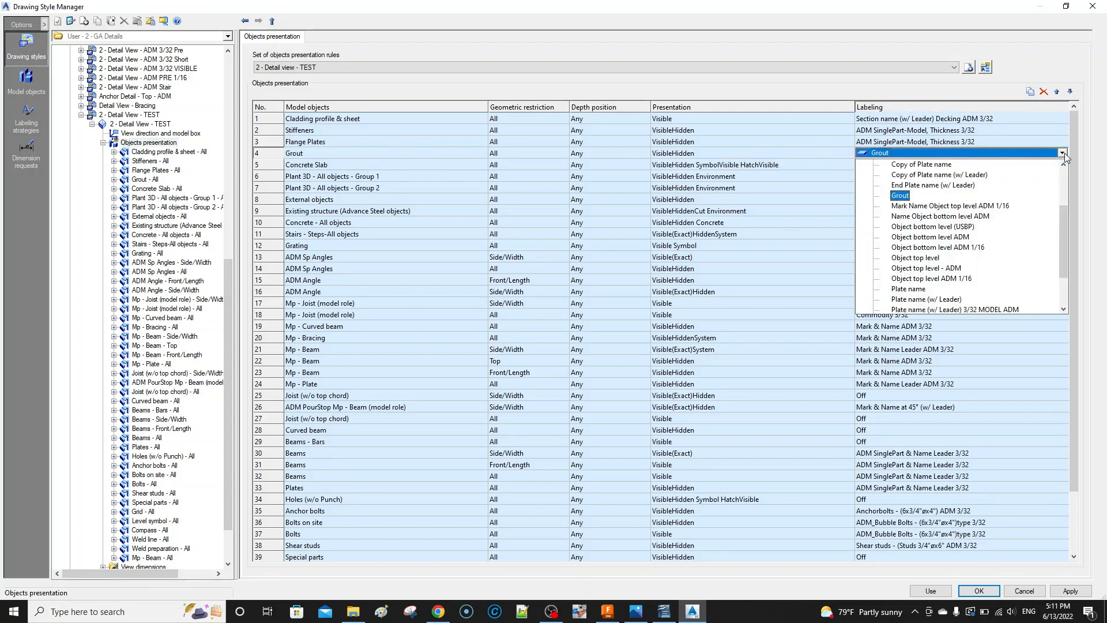
scroll(936, 239, up, 3)
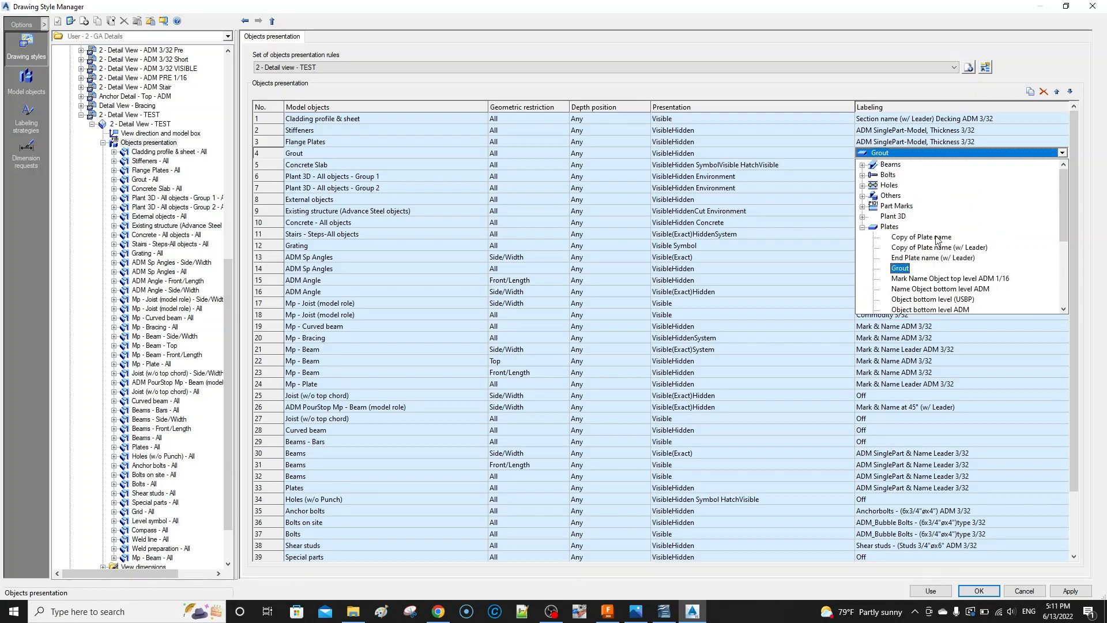
scroll(938, 246, down, 5)
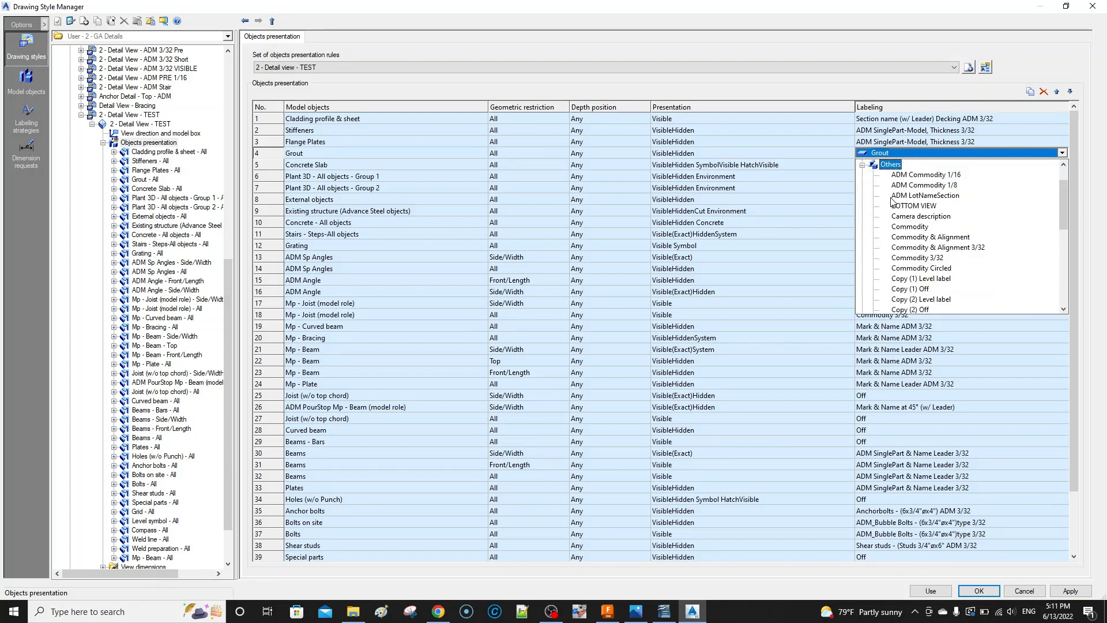
scroll(939, 252, down, 2)
click(900, 304)
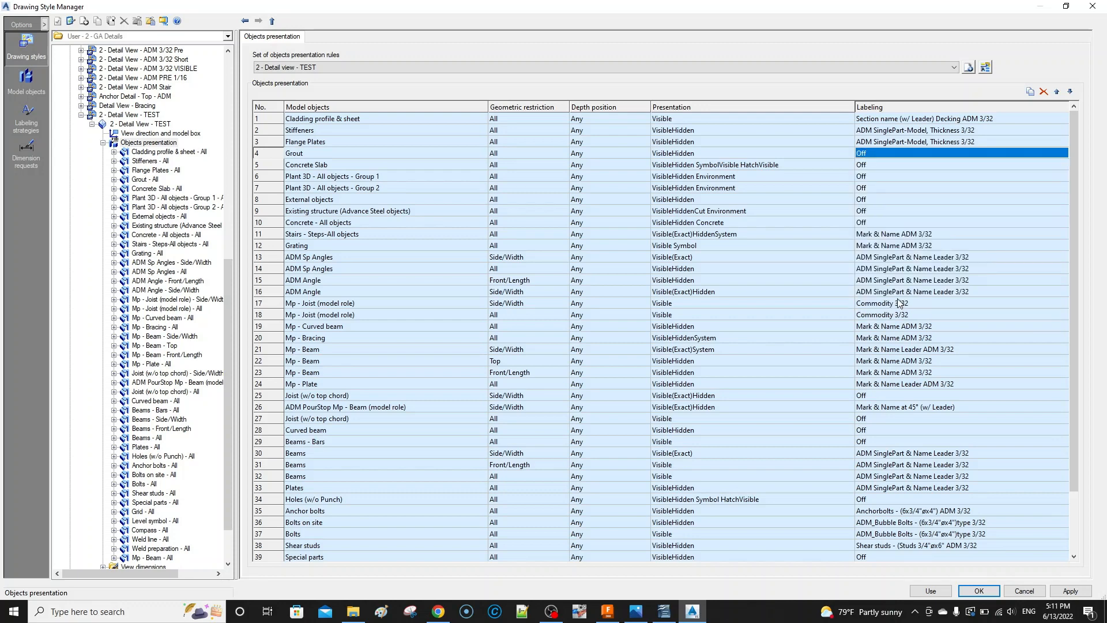
Step: Set the presentation of the Grout rule in the TEST style to System
click(749, 153)
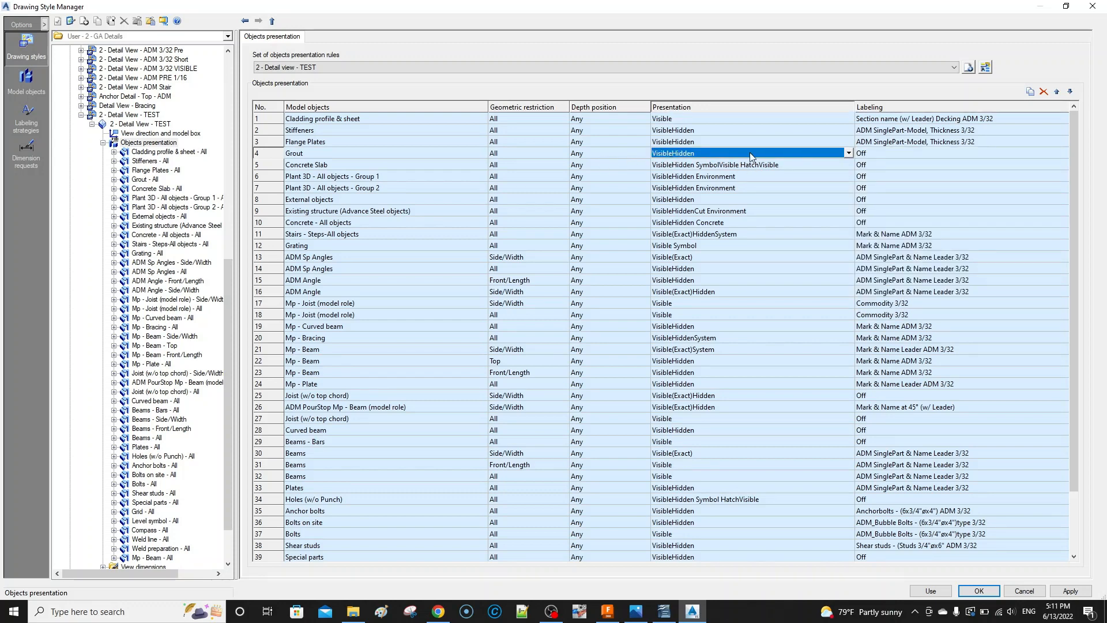
click(773, 153)
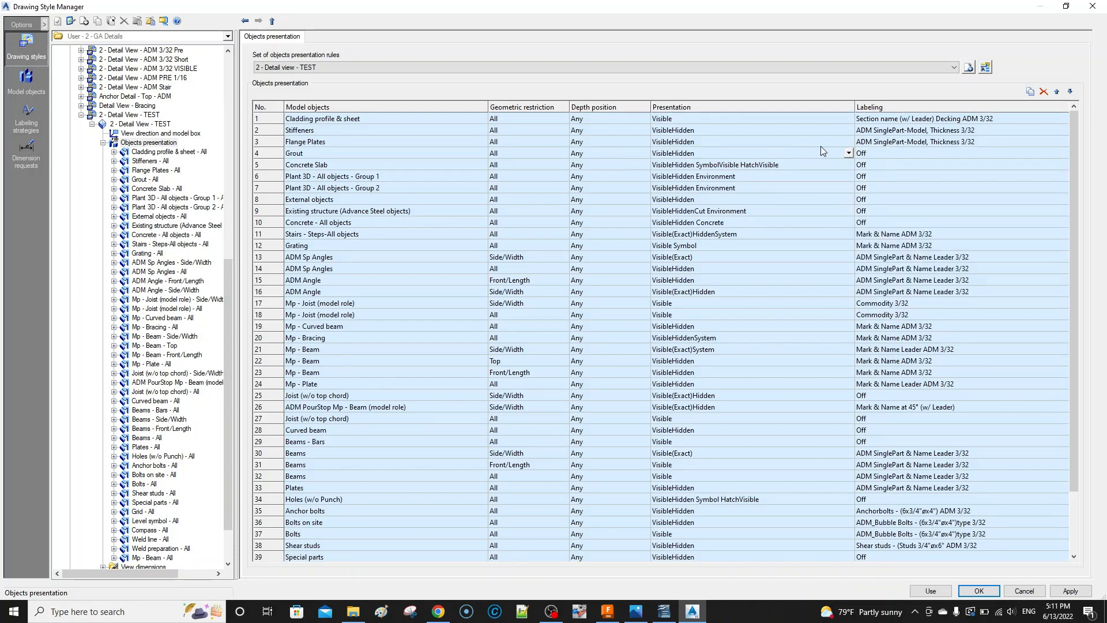
click(848, 153)
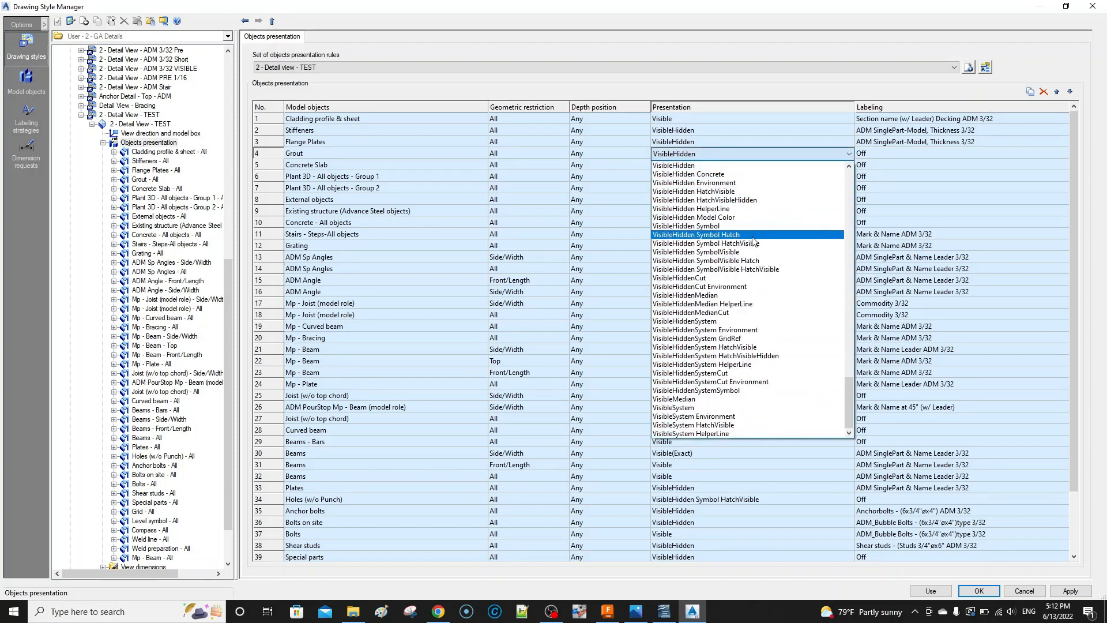
scroll(753, 241, up, 3)
scroll(753, 241, up, 8)
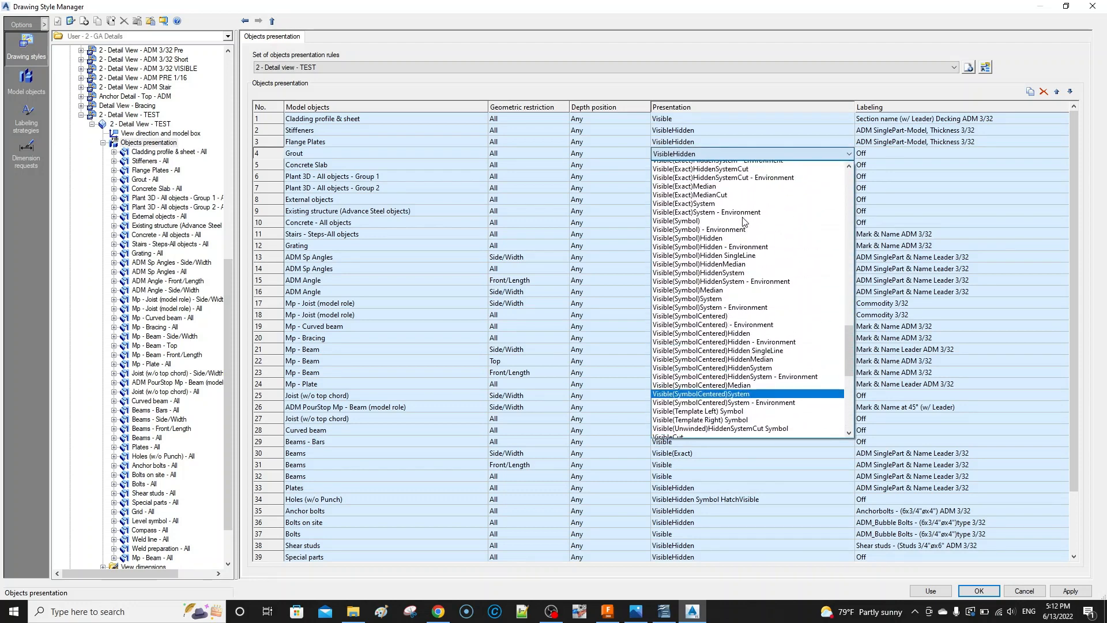
scroll(743, 222, up, 5)
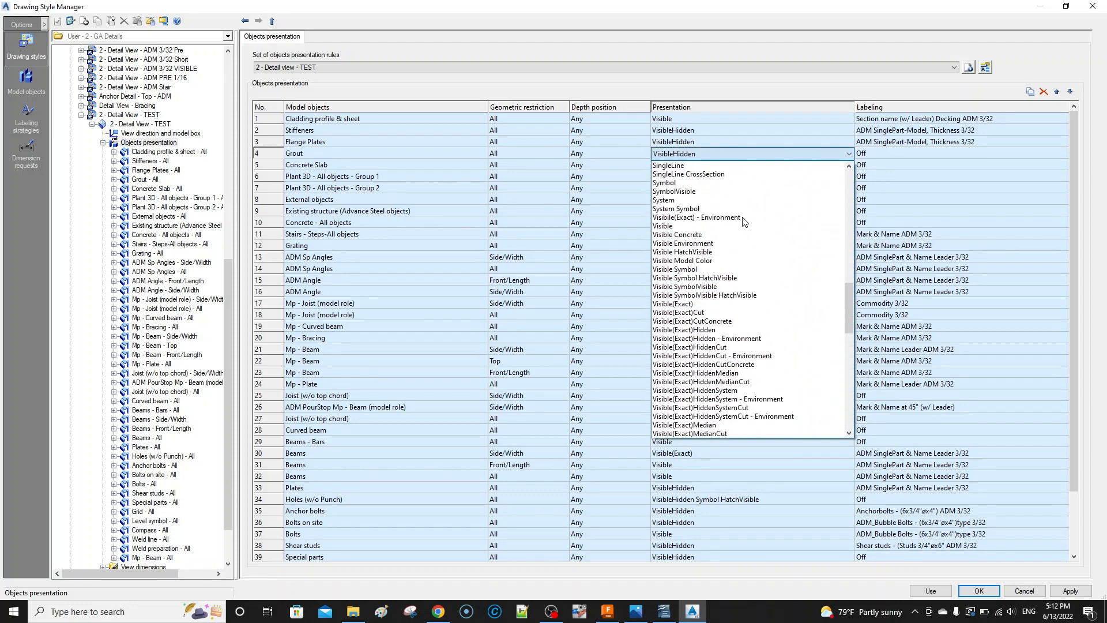
click(706, 200)
Step: Set the presentation of the Grout rule in the TEST style to Visible
click(714, 154)
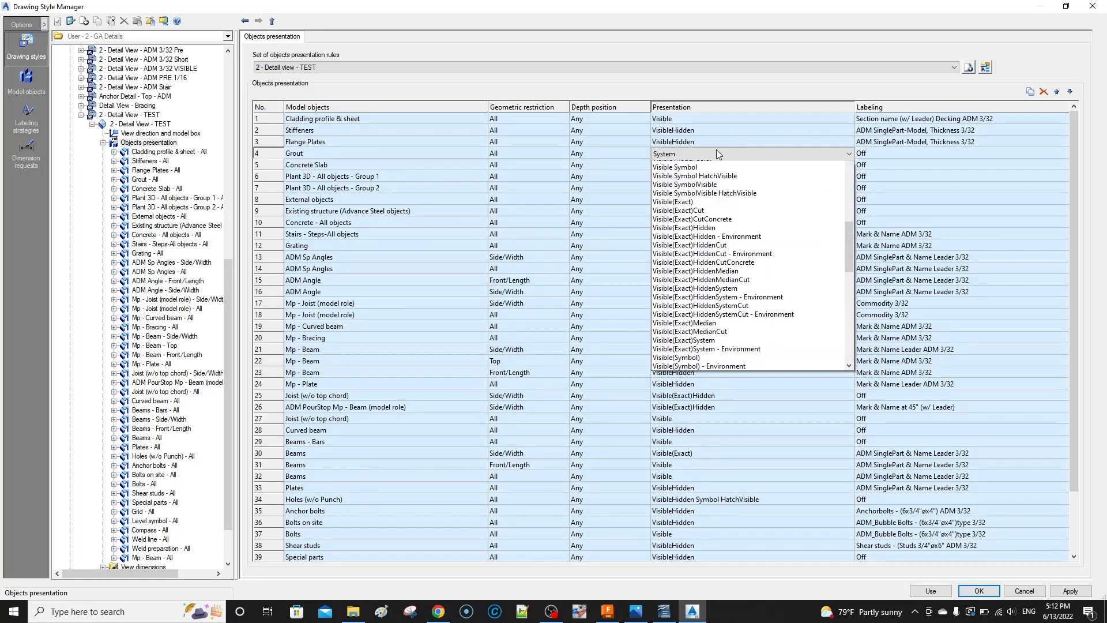
scroll(709, 224, up, 5)
scroll(709, 223, down, 12)
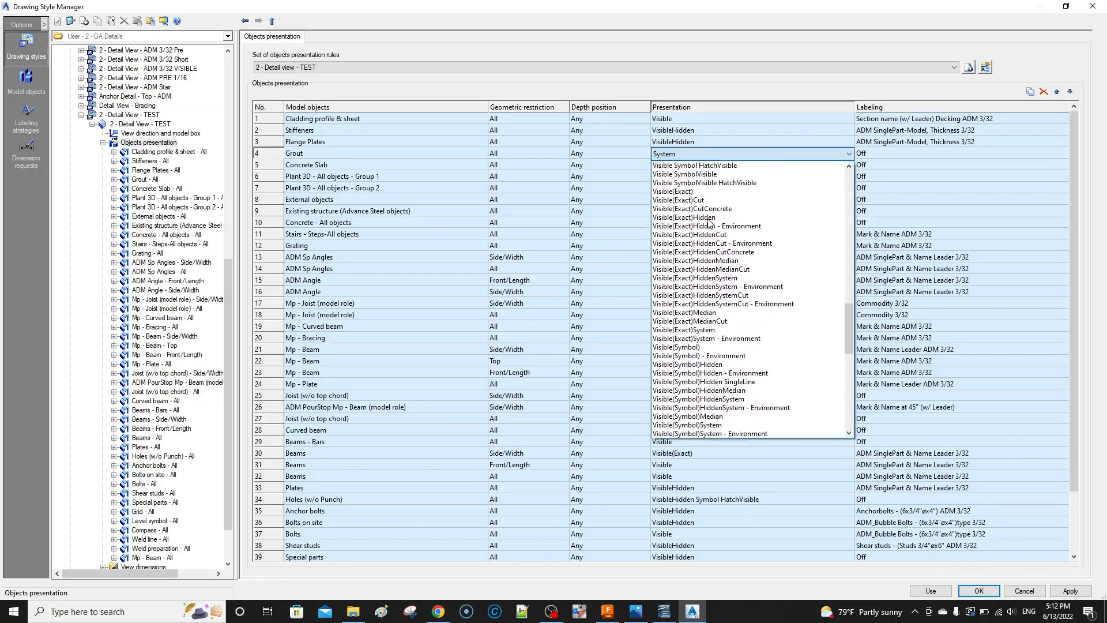
scroll(709, 224, up, 10)
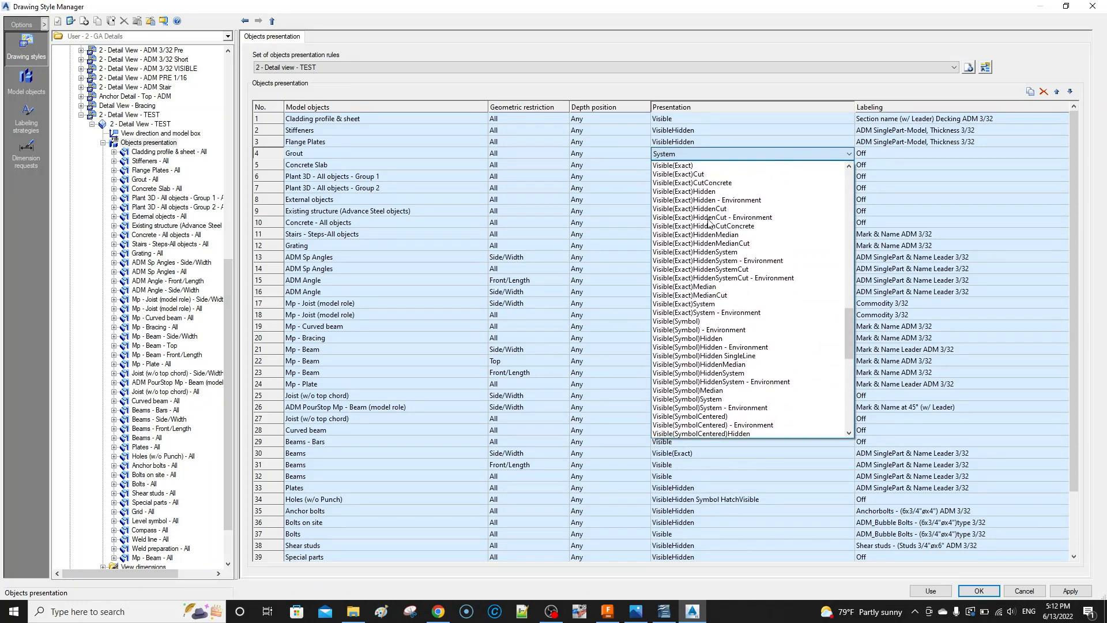
click(692, 191)
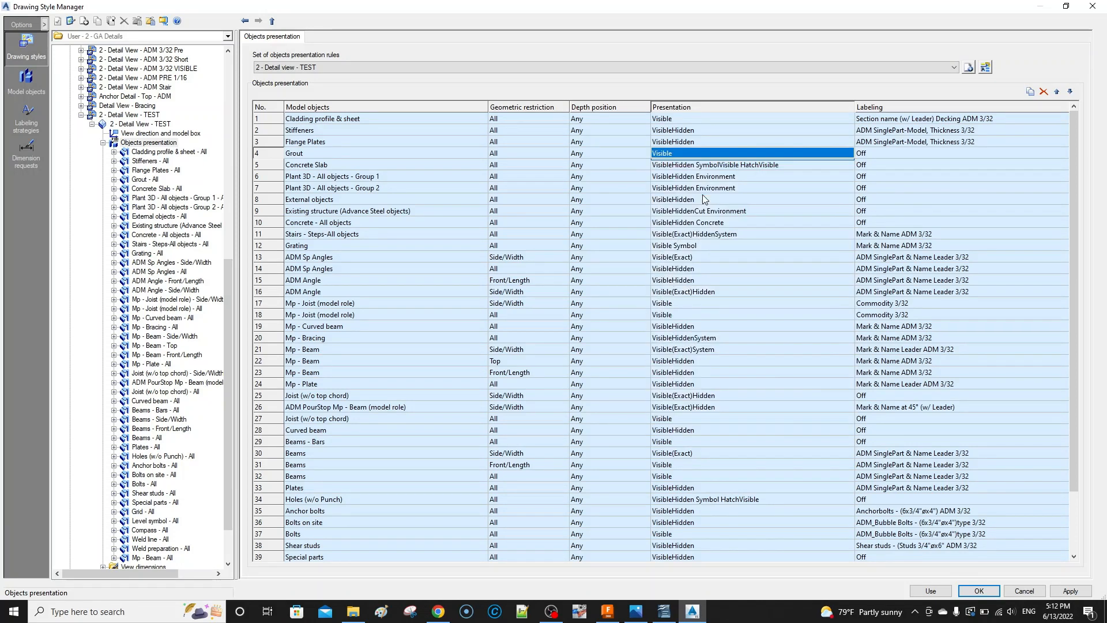
Step: Examine the TEST style's full list of objects presentation rules, including the Mp - Beam rule for Side/Width
click(601, 187)
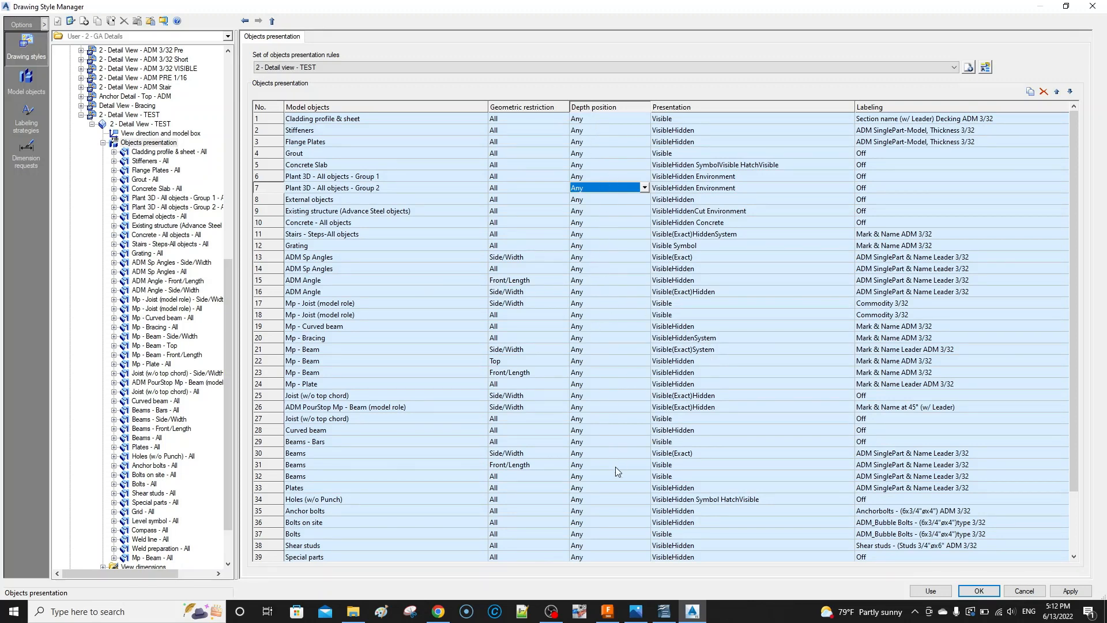
scroll(612, 440, down, 3)
scroll(612, 440, up, 3)
click(281, 350)
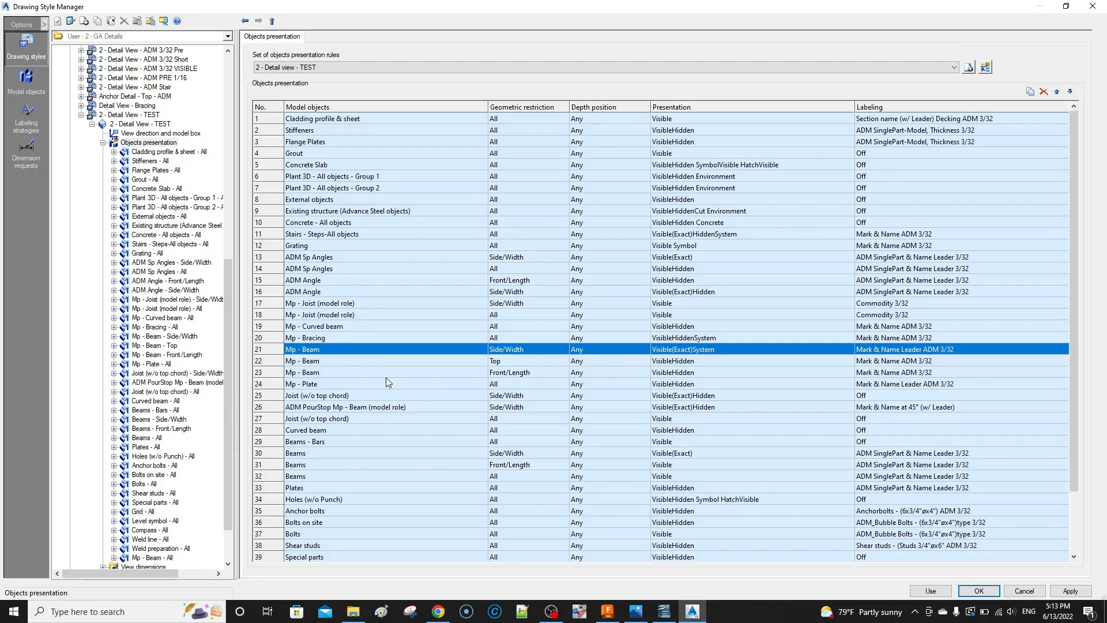
scroll(326, 300, down, 1)
scroll(326, 299, up, 1)
scroll(328, 305, down, 2)
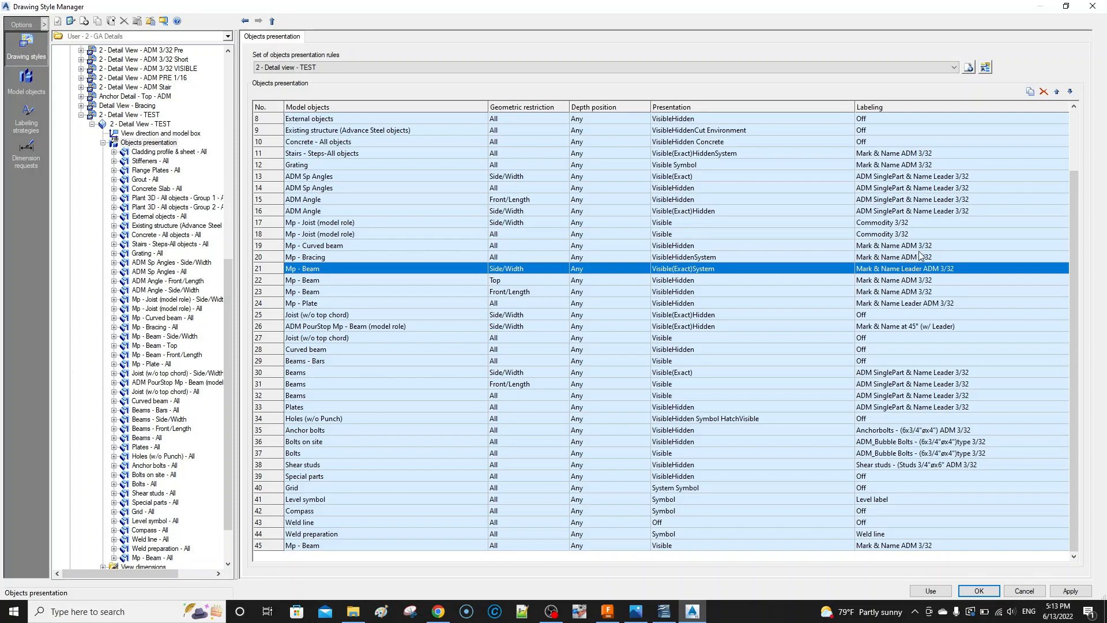
scroll(901, 260, up, 3)
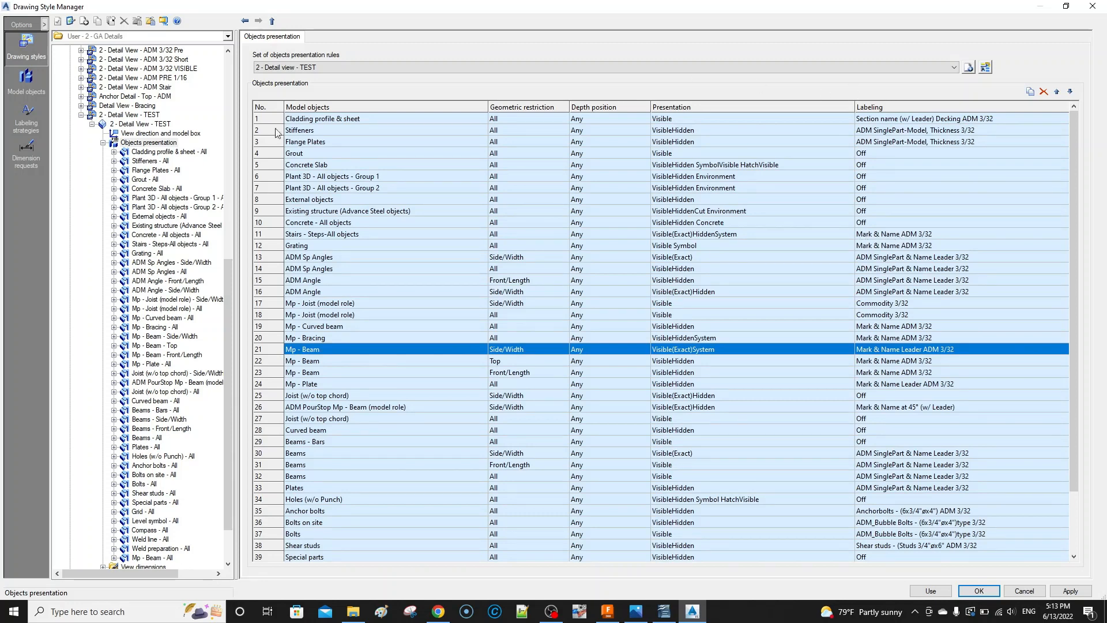
Step: Collapse the expanded 2 - Detail View - ADM 3/32 and 2 - Detail View - TEST styles in the style tree
click(103, 142)
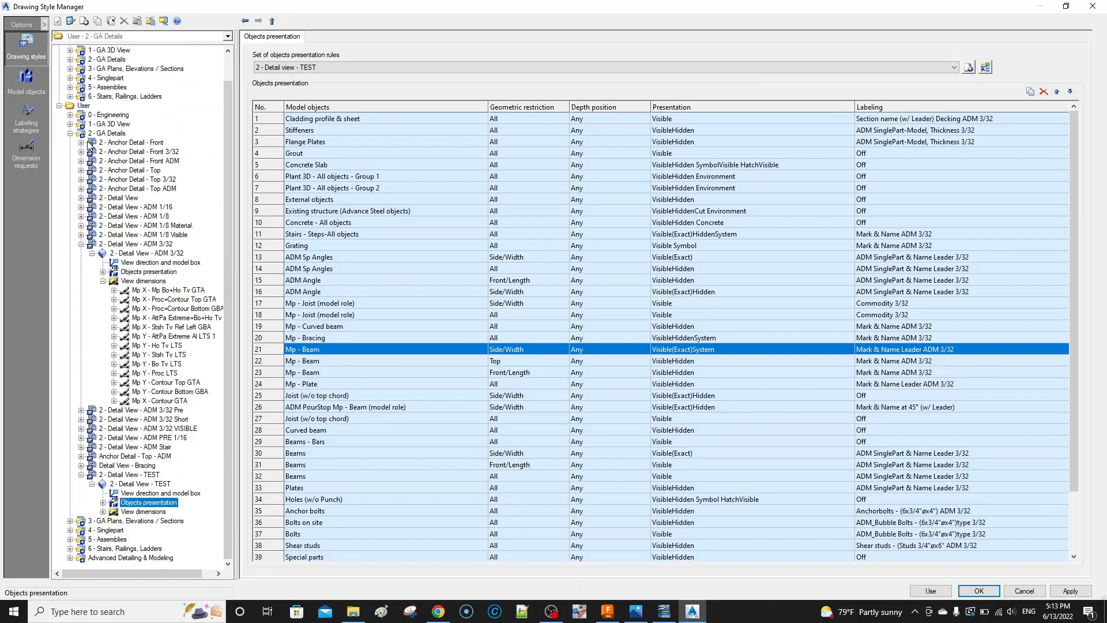
click(93, 254)
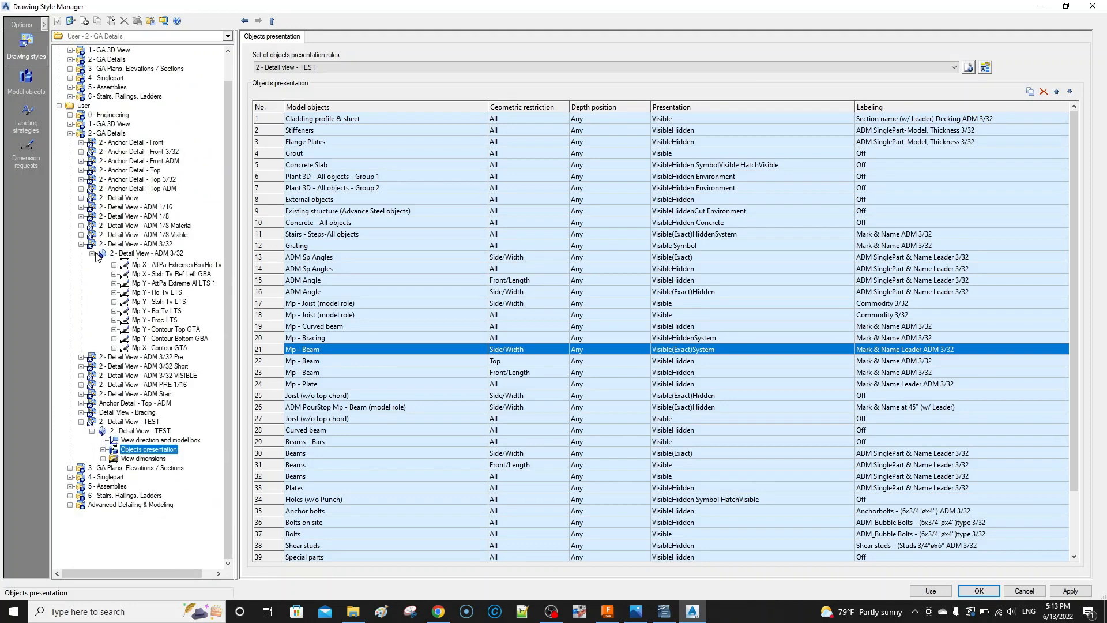
click(93, 253)
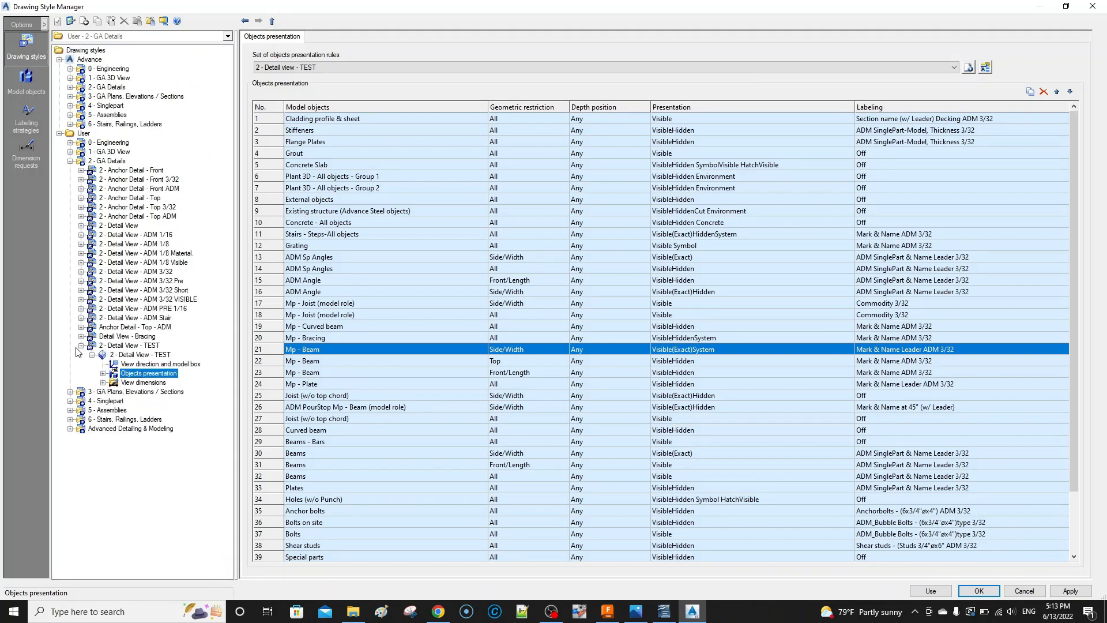
click(80, 345)
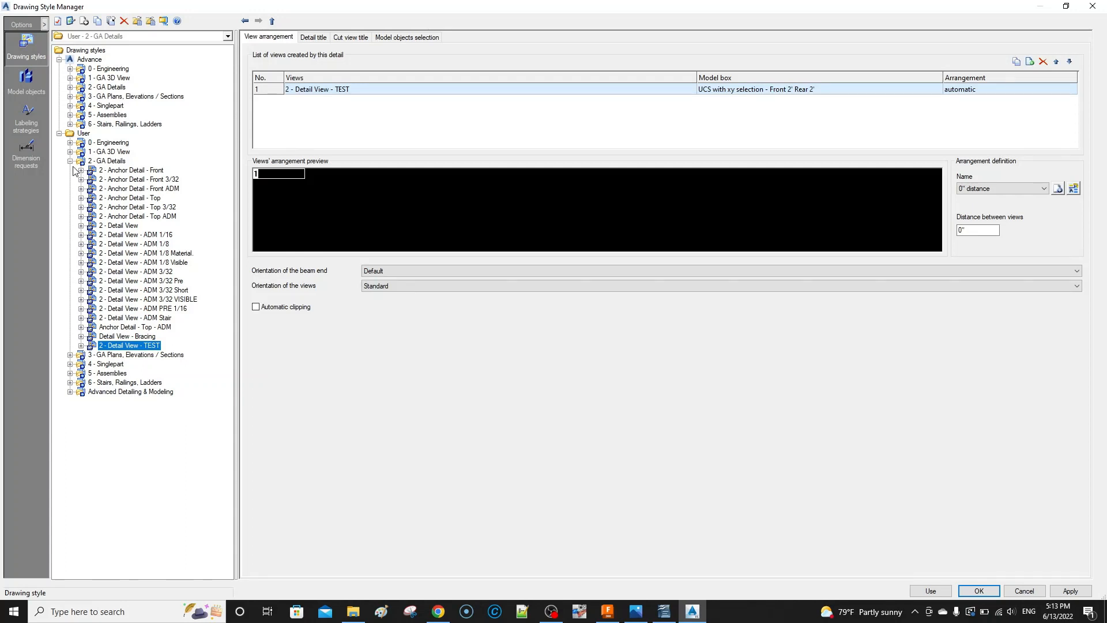
Step: Review the ADM 1/8 Visible and ADM 3/32 detail styles and open the objects presentation of 2 - Detail View - ADM 3/32 Pre
click(163, 263)
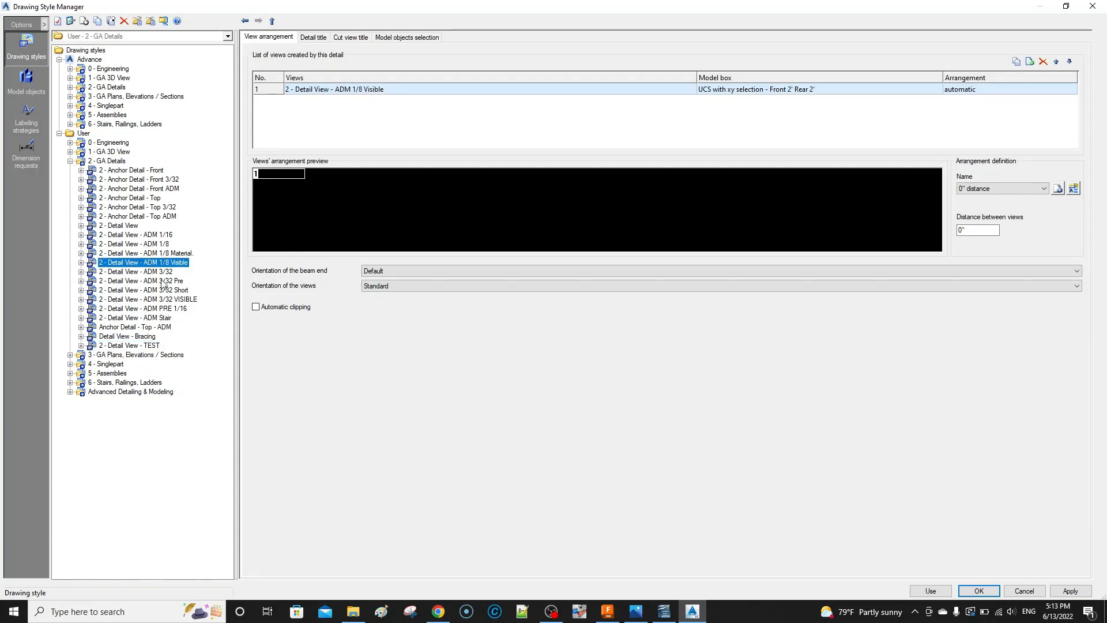
click(163, 282)
click(164, 271)
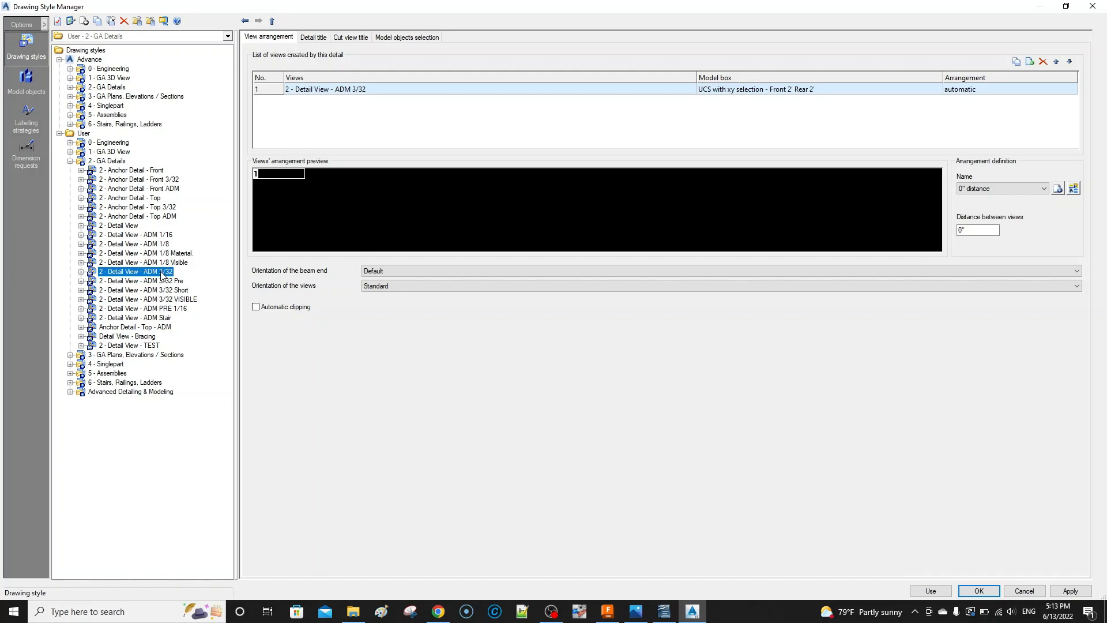
click(158, 282)
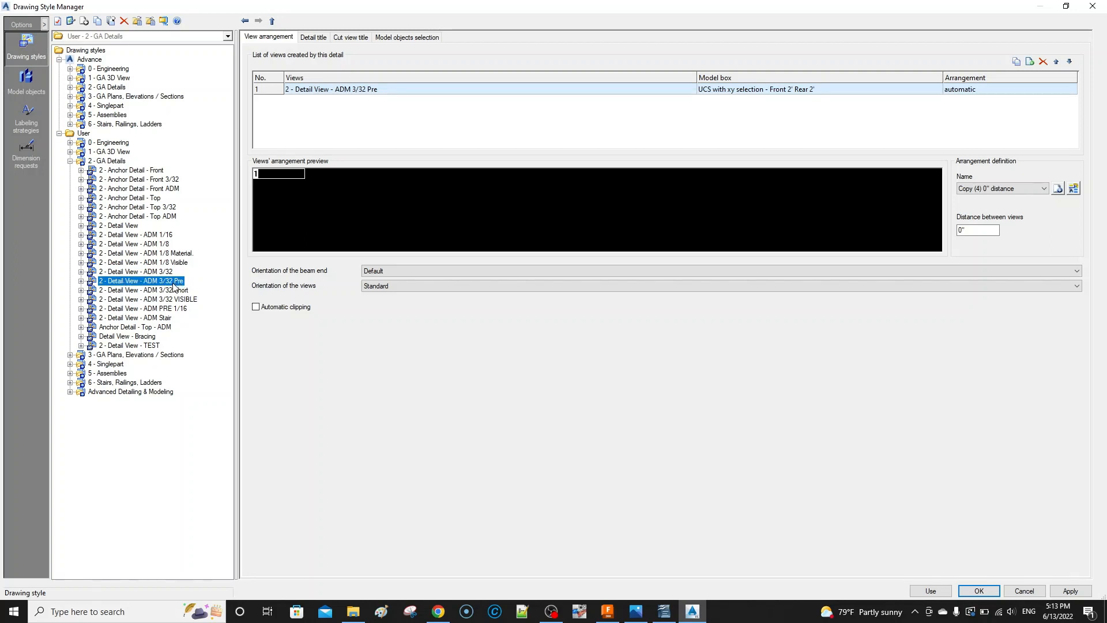
click(81, 281)
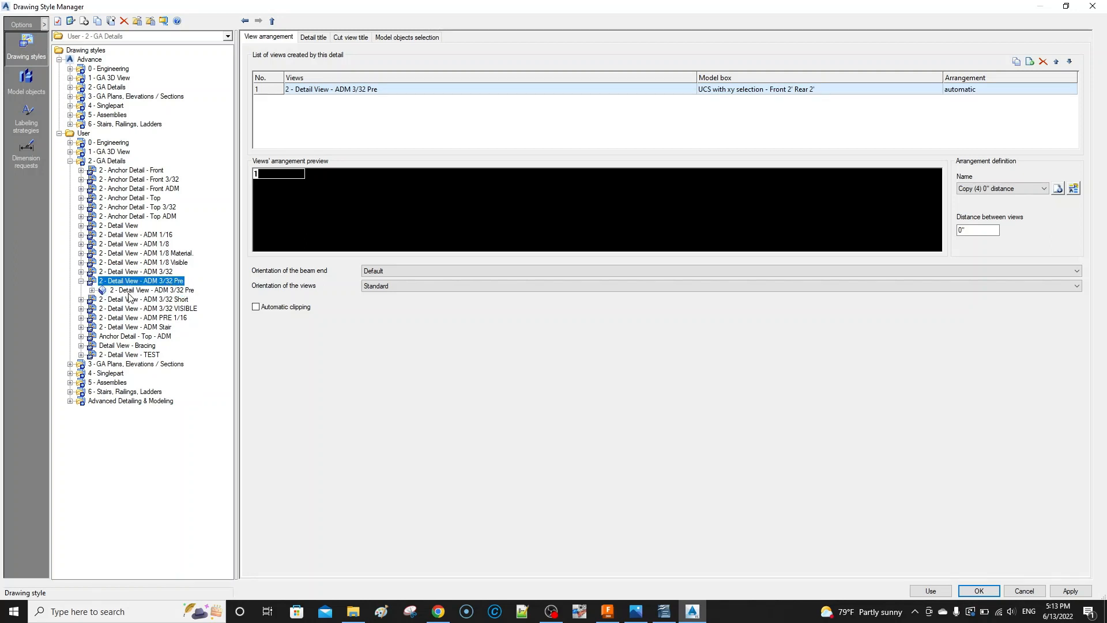
click(92, 290)
click(132, 309)
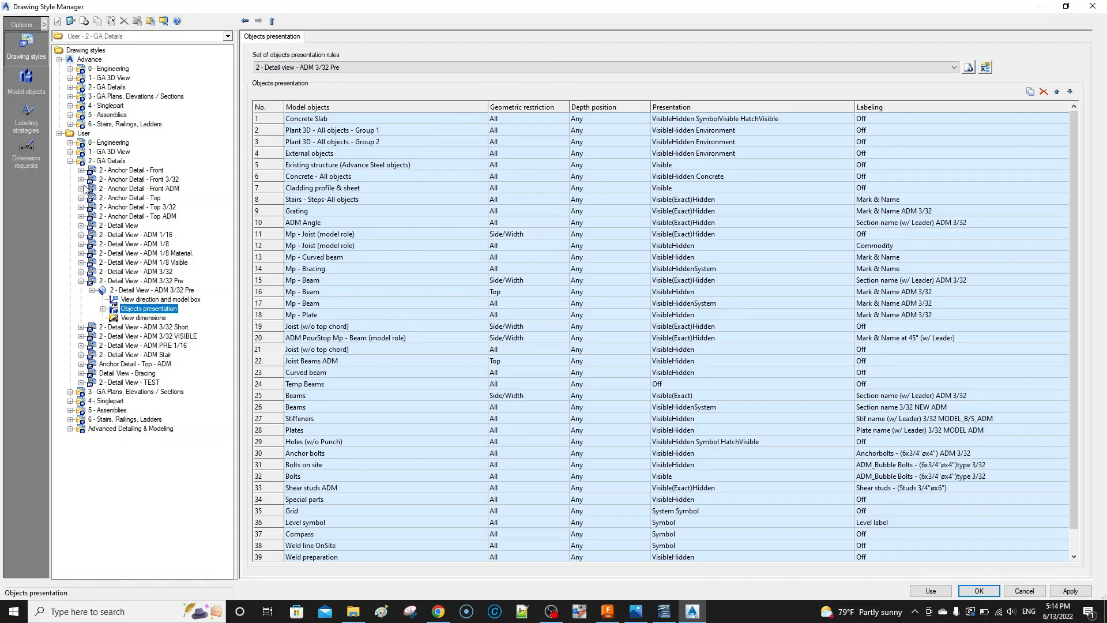
Step: Collapse the user 2 - GA Details category and close the Drawing Style Manager to return to the model
click(70, 162)
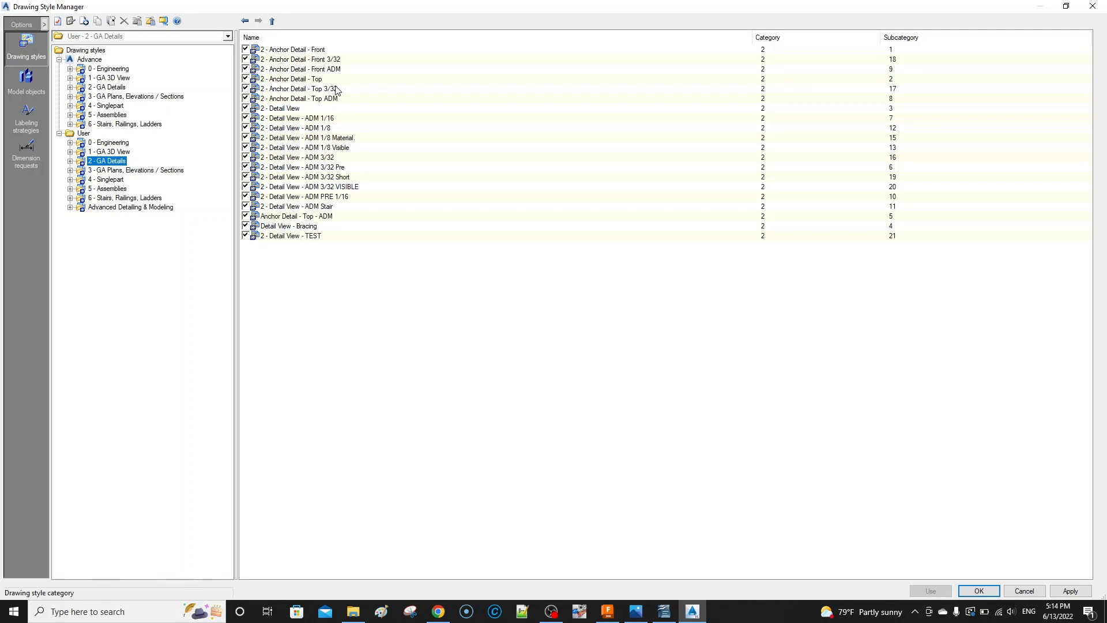
click(1091, 7)
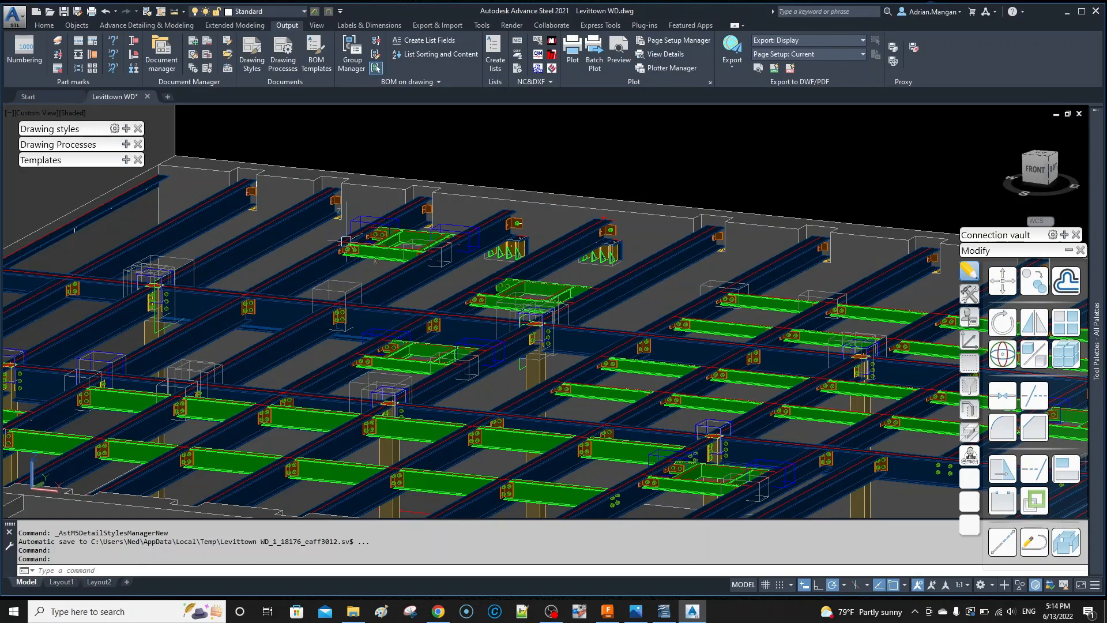
scroll(404, 237, down, 3)
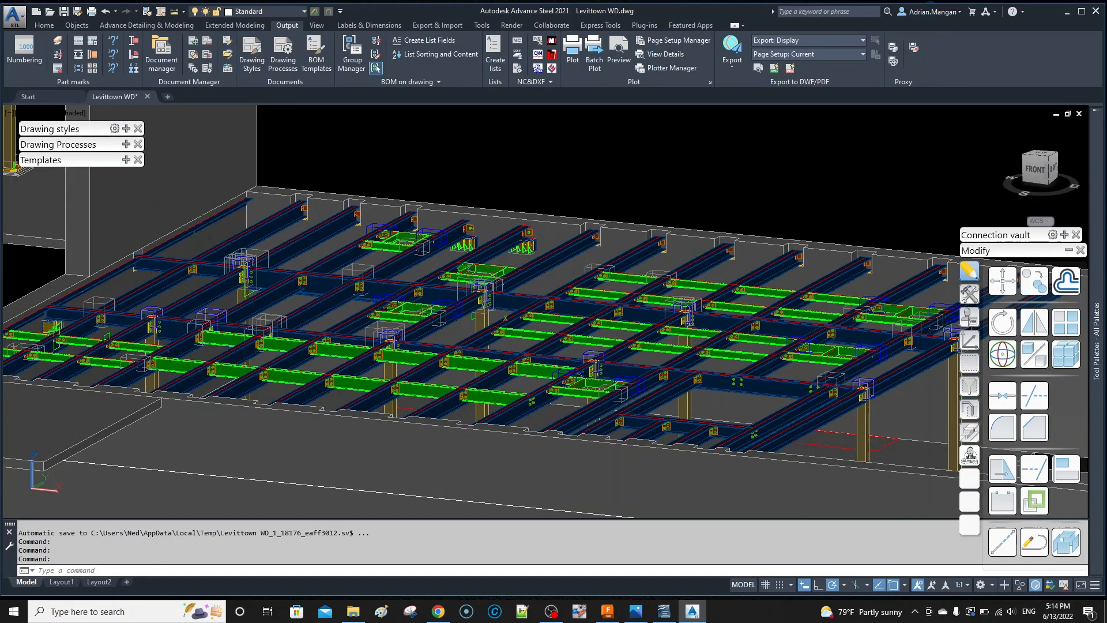
middle_drag(462, 309, 445, 288)
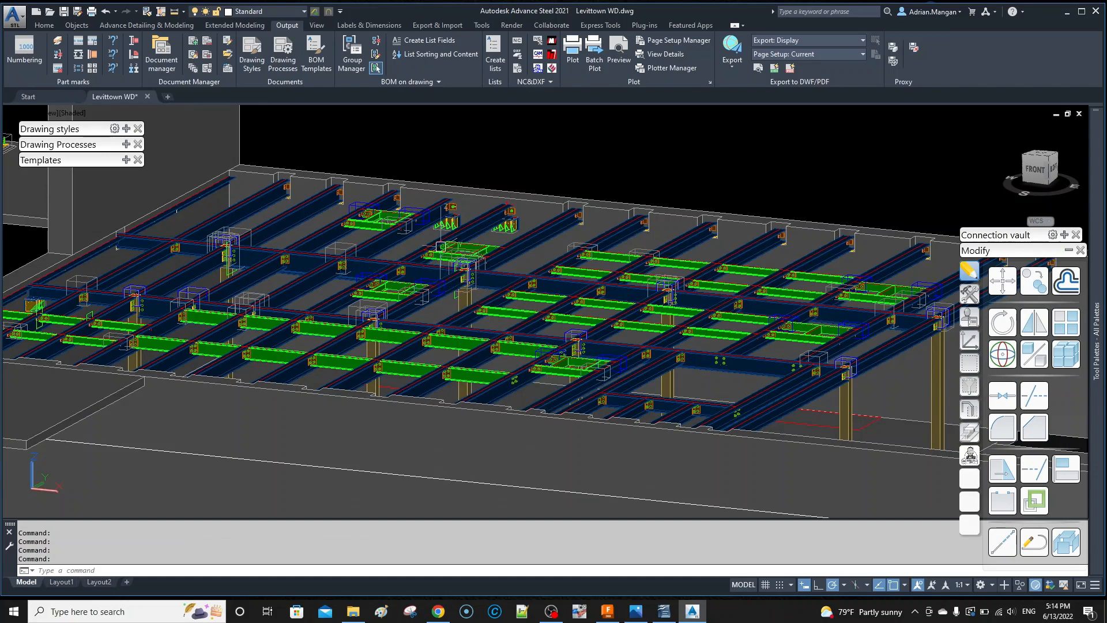
mouse_move(447, 247)
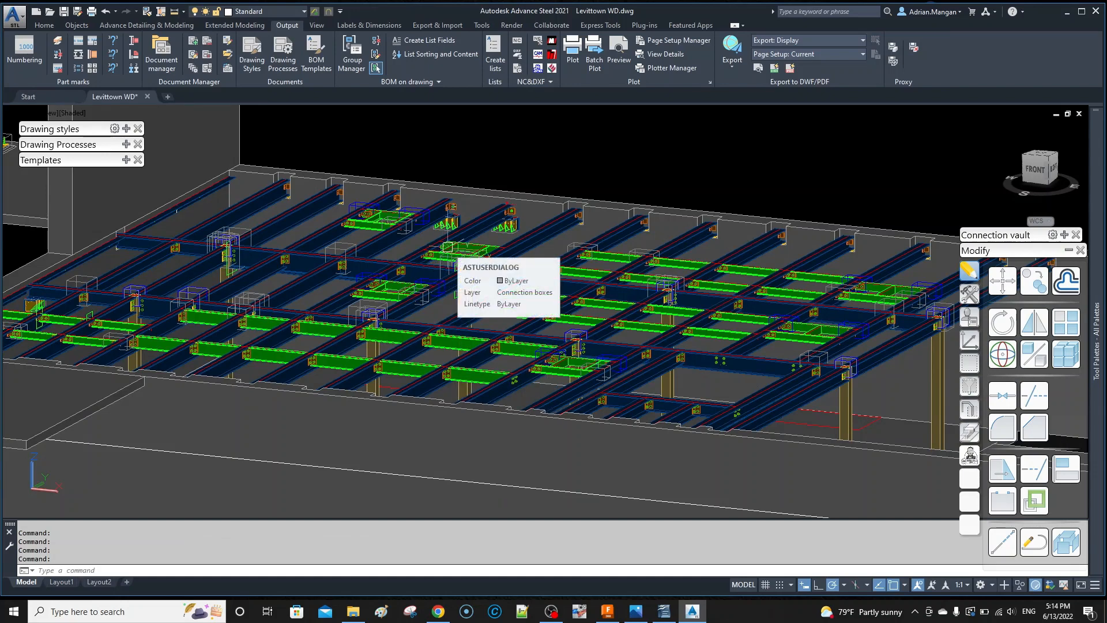